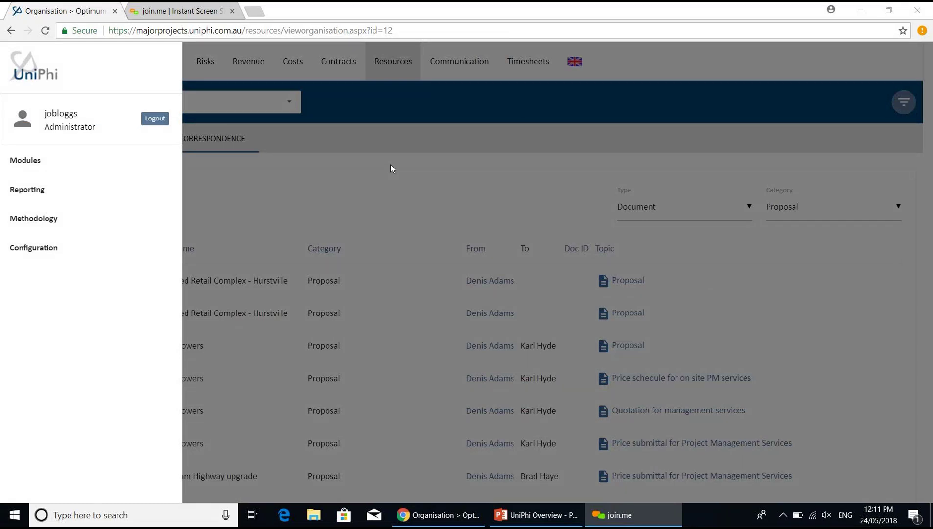
# - Open Configuration > Resources to show the Resource Rates page with the Cost Manager rate
pyautogui.click(83, 252)
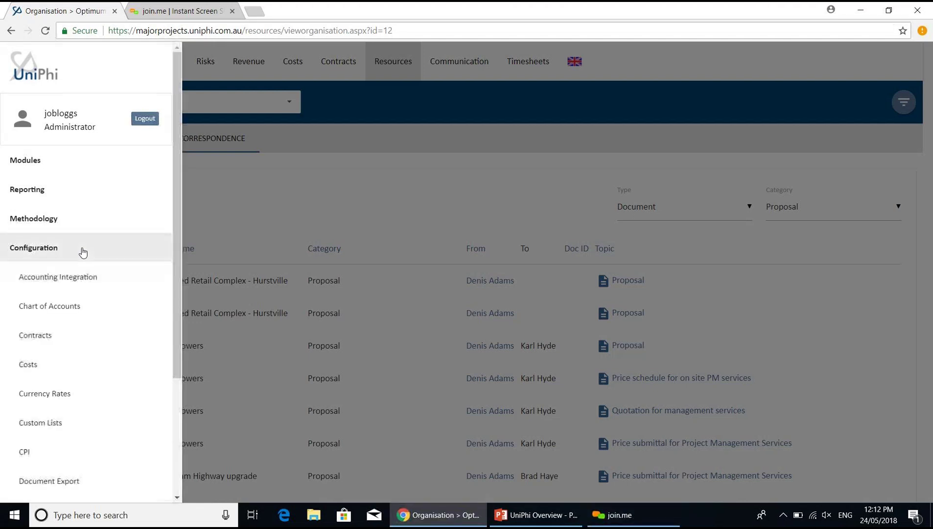
pyautogui.scroll(-7, 177, 432)
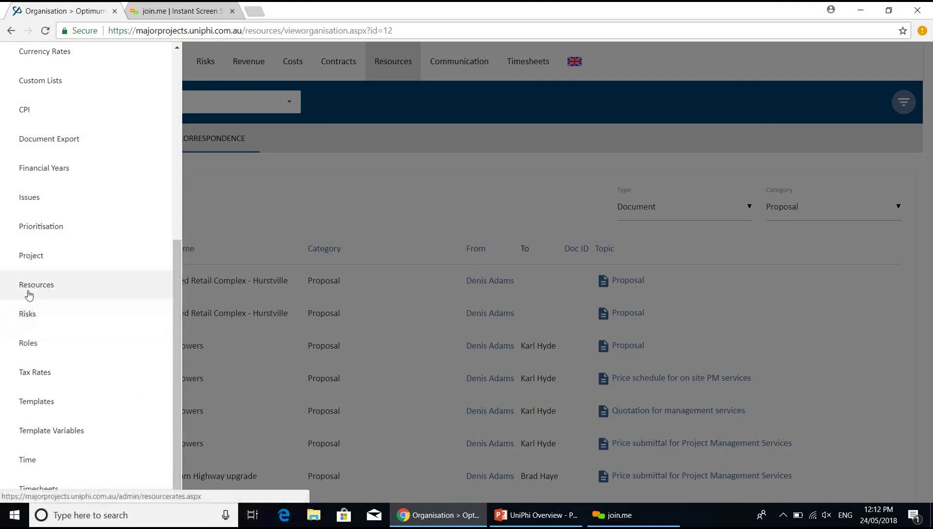
pyautogui.click(29, 289)
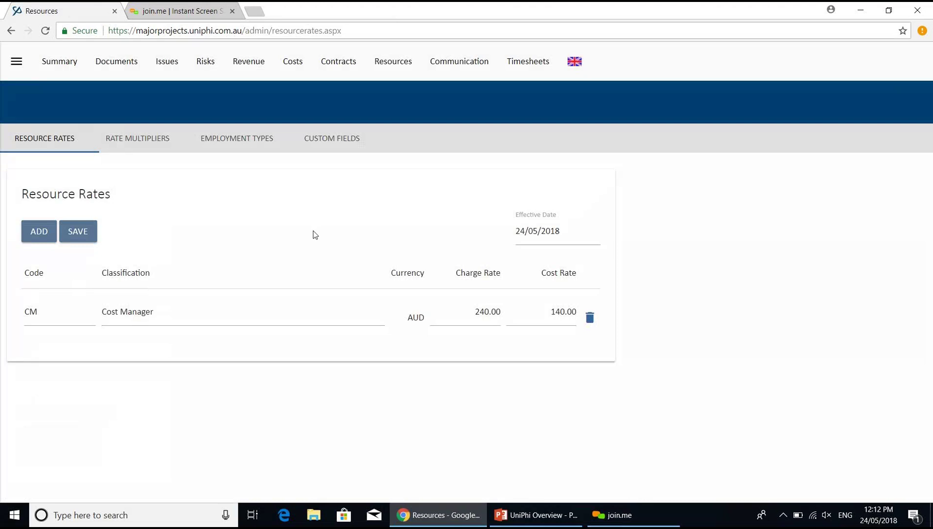
# - Switch to the Custom Fields tab and list the record types in the View dropdown
pyautogui.click(16, 62)
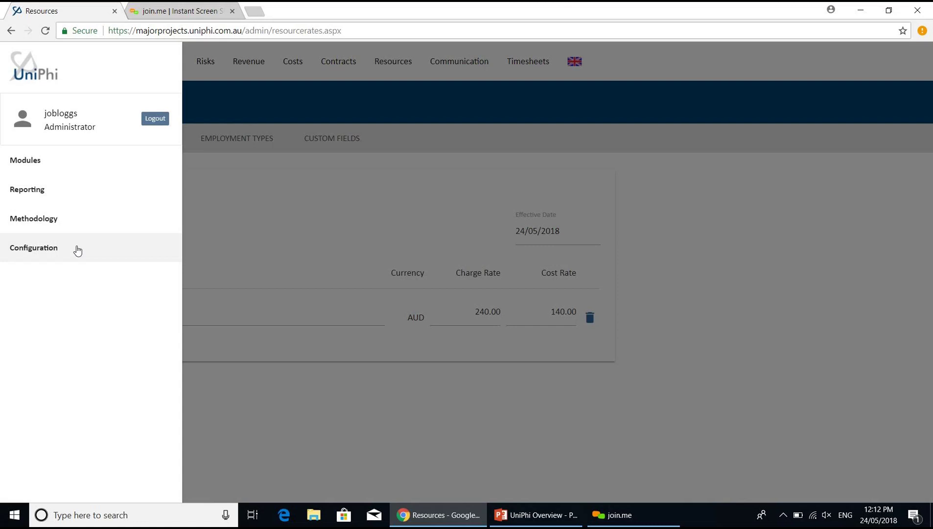
pyautogui.click(337, 206)
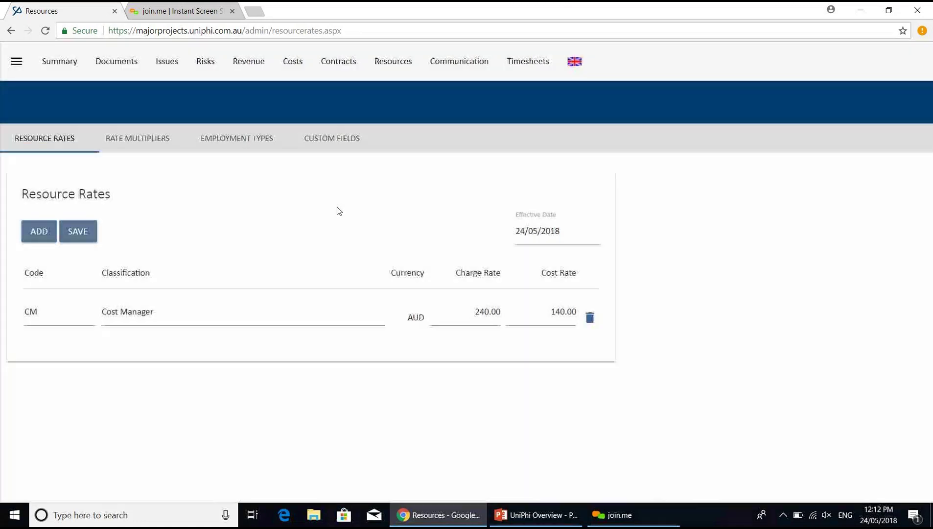
pyautogui.click(341, 143)
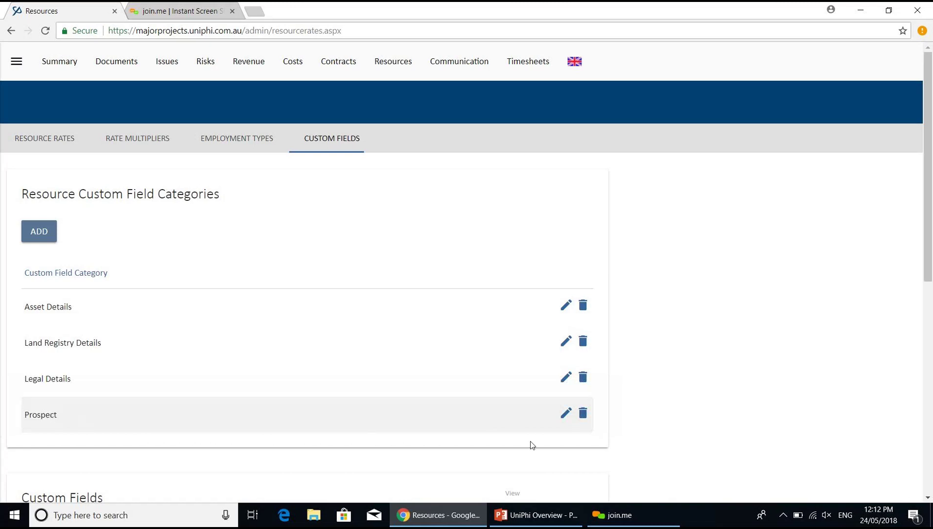
pyautogui.scroll(-8, 532, 445)
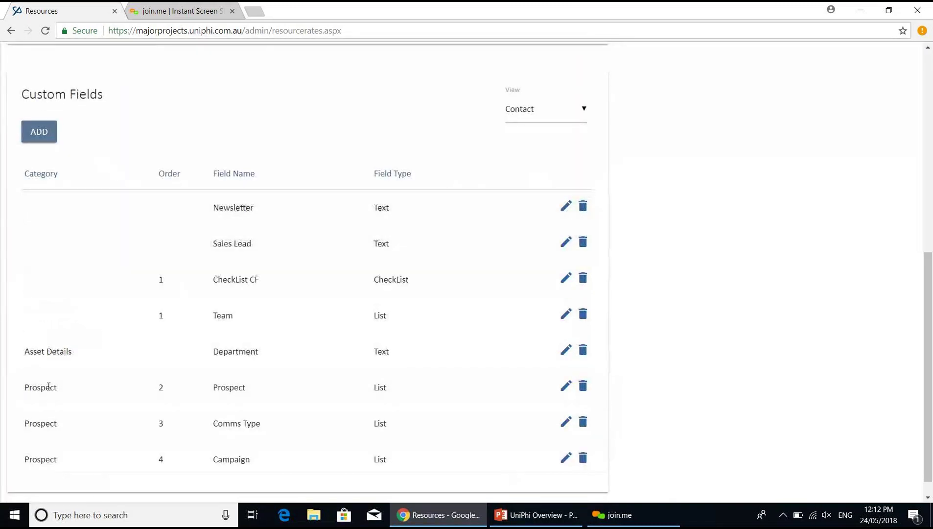
pyautogui.click(548, 112)
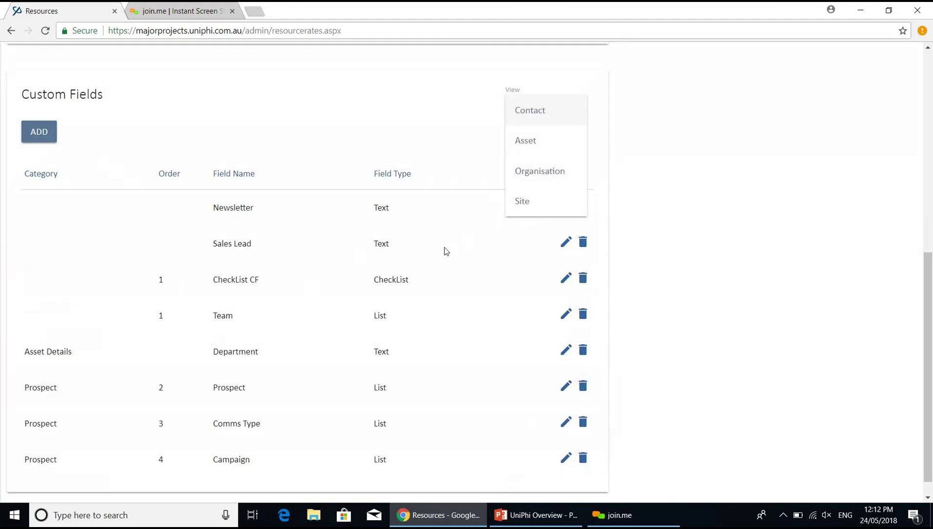
# - Close the View list keeping Contact, then go to the Resources dashboard of contacts
pyautogui.click(928, 497)
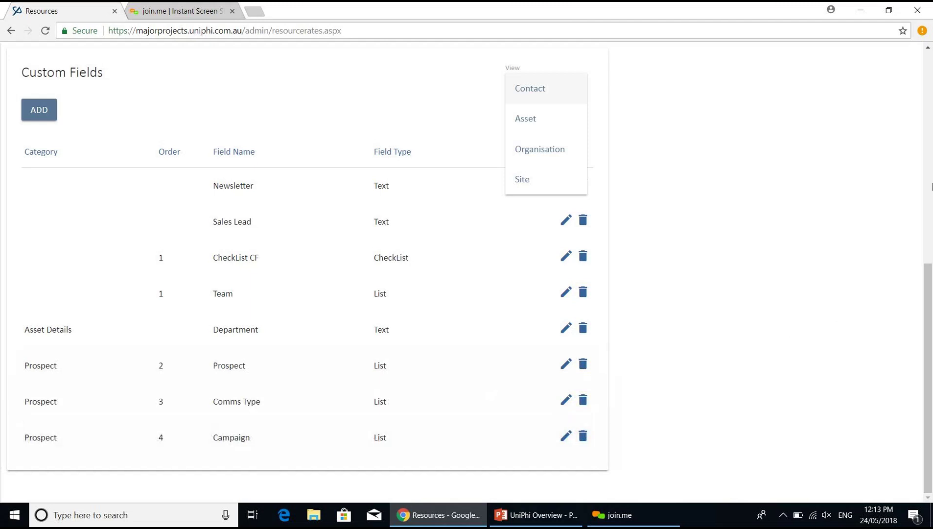
pyautogui.click(839, 183)
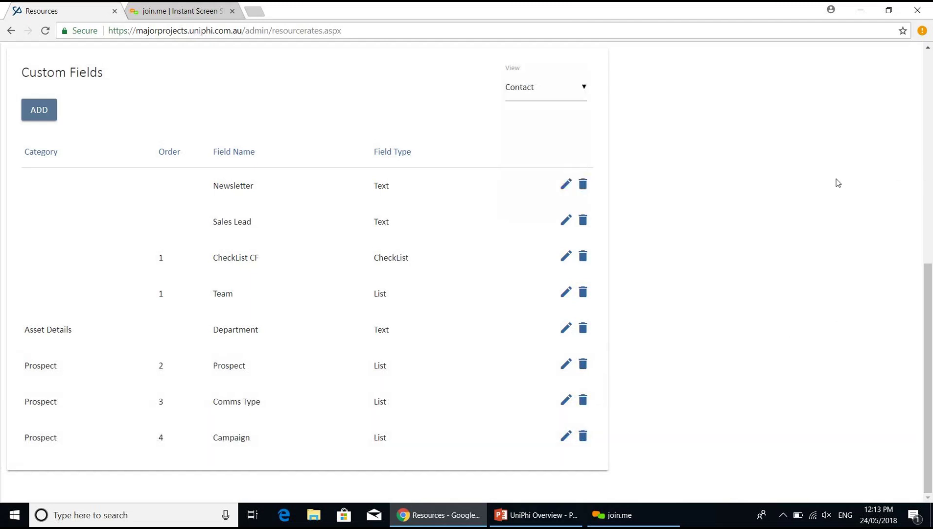
pyautogui.click(931, 67)
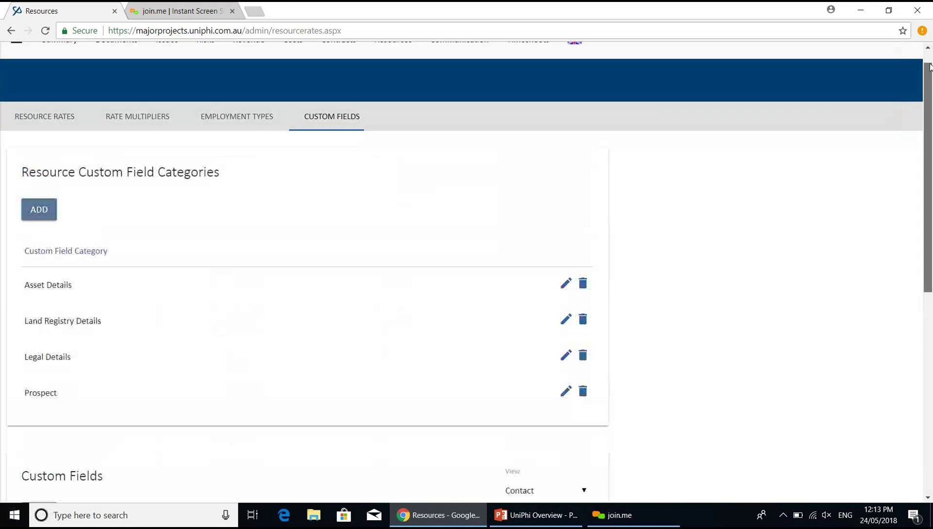
pyautogui.click(928, 57)
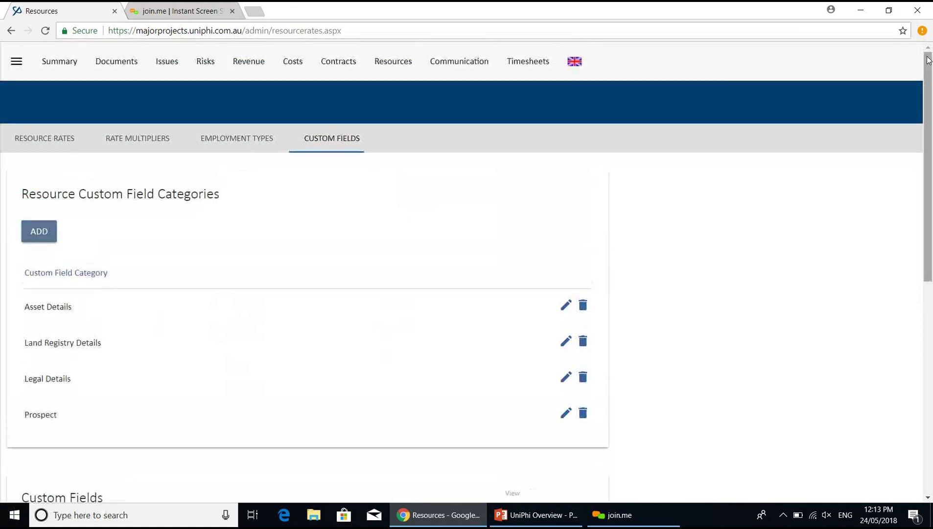
pyautogui.click(388, 65)
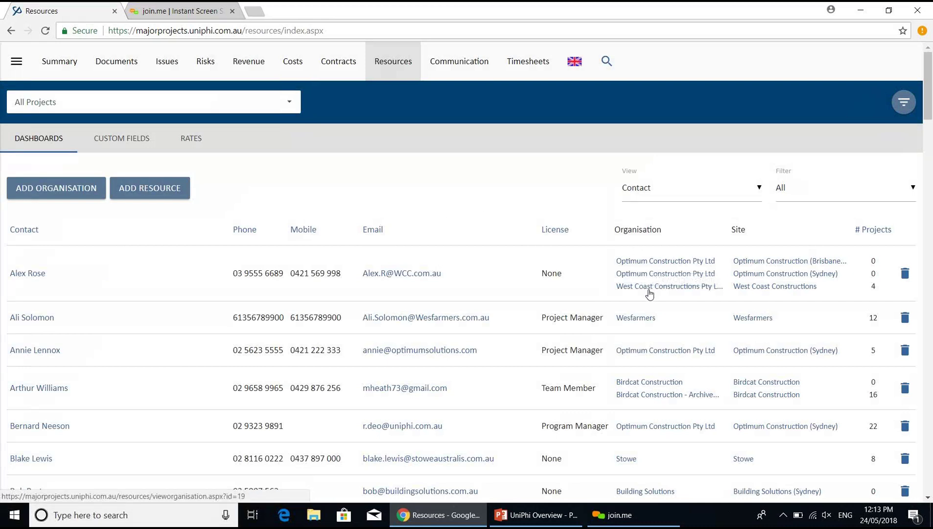
# - Open Wesfarmers and review its Prospect value (Yes), site and Resources list
pyautogui.click(637, 319)
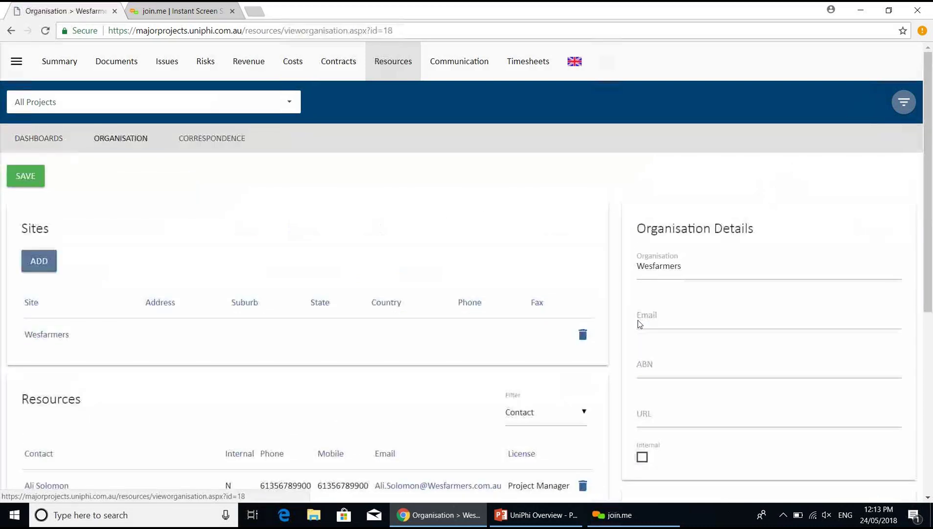
pyautogui.scroll(-6, 930, 443)
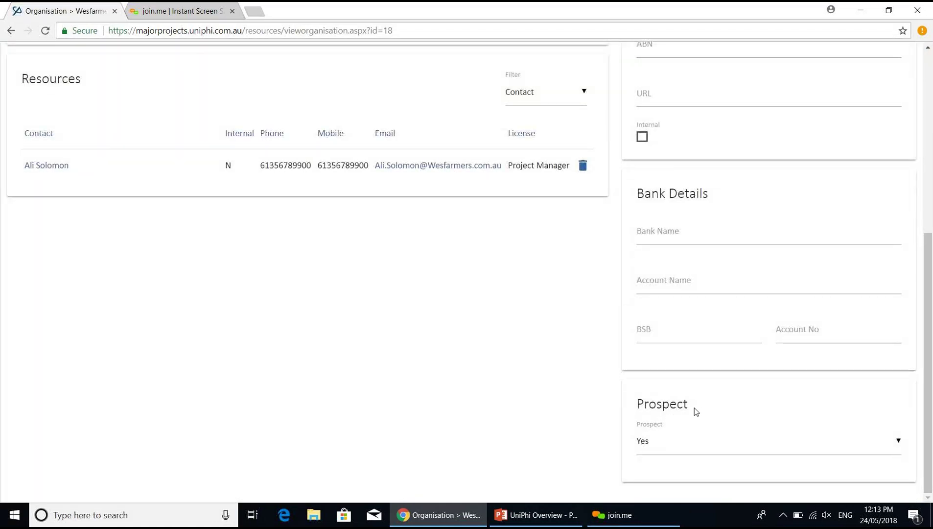
pyautogui.click(662, 446)
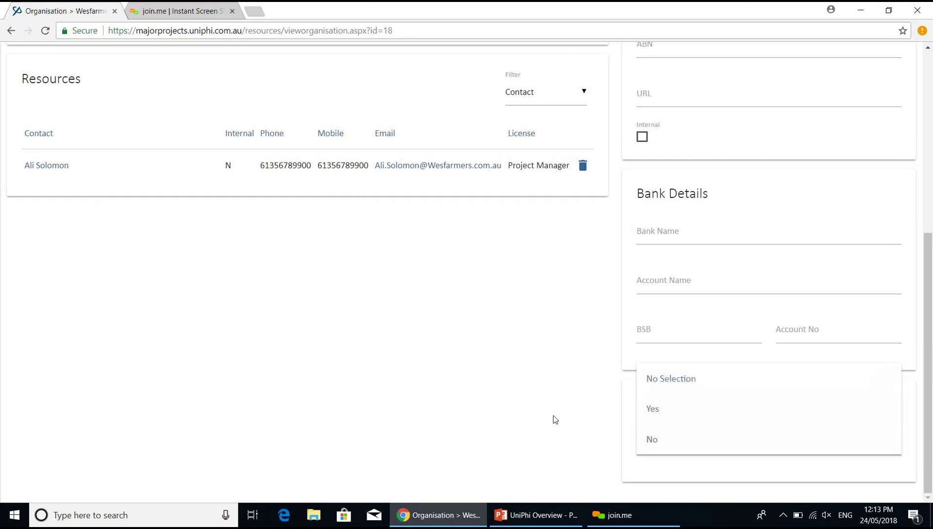
pyautogui.click(725, 420)
pyautogui.moveTo(725, 420); pyautogui.dragTo(822, 328)
pyautogui.scroll(7, 613, 368)
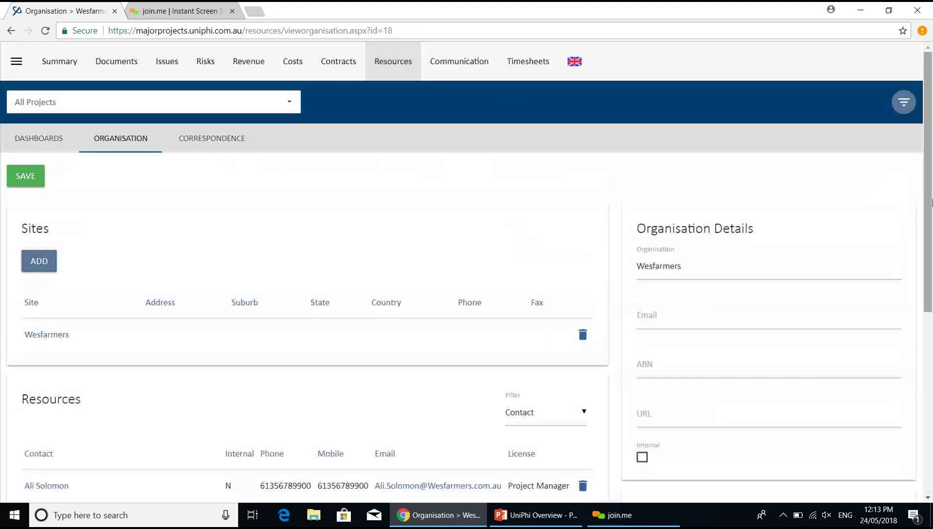
pyautogui.click(929, 498)
pyautogui.scroll(-1, 931, 502)
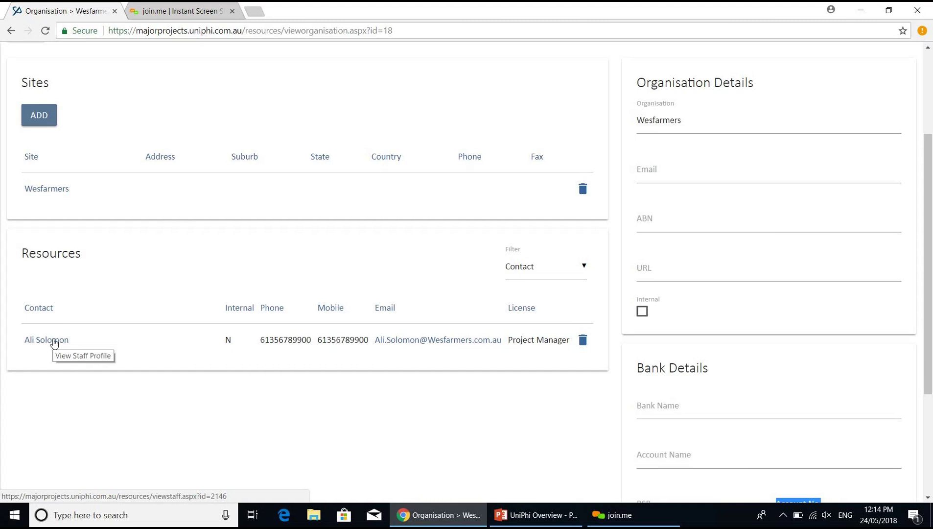
# - Open the Wesfarmers contact's staff profile and scroll to its Prospect fields
pyautogui.click(55, 346)
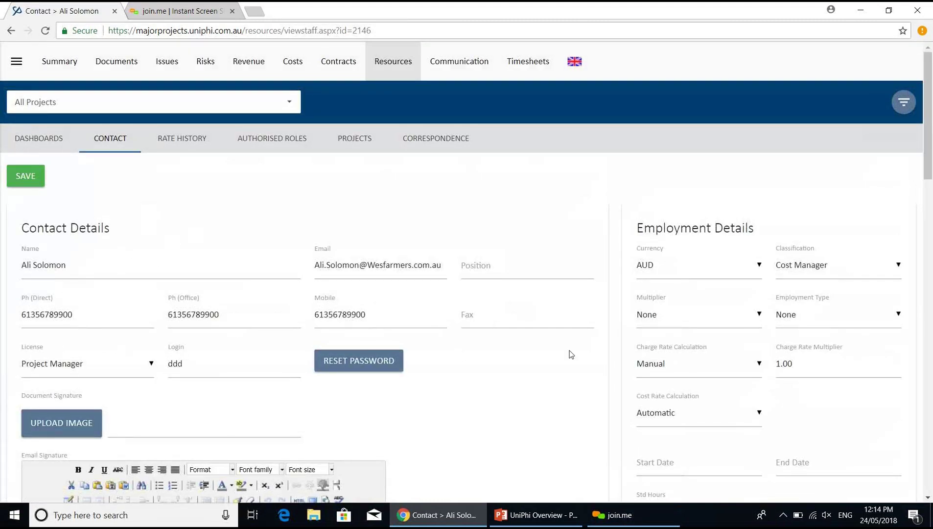
pyautogui.click(928, 450)
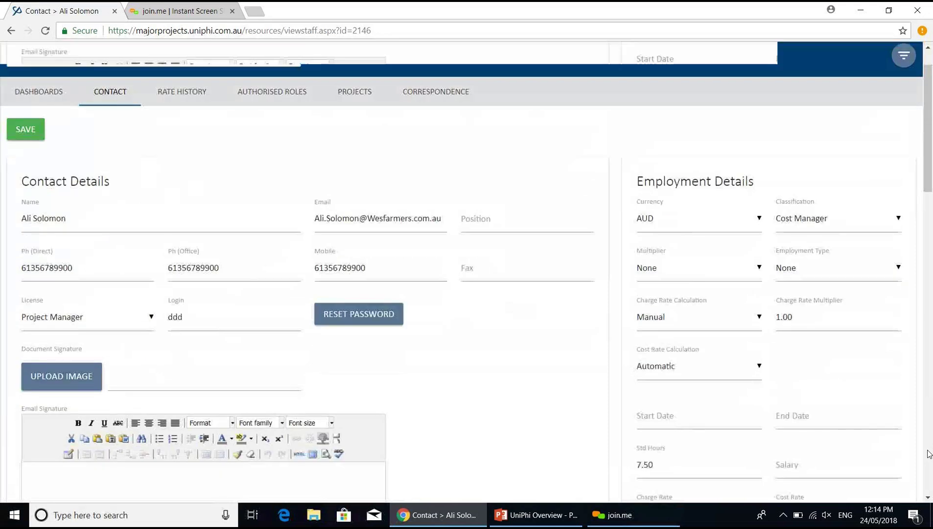
pyautogui.click(929, 454)
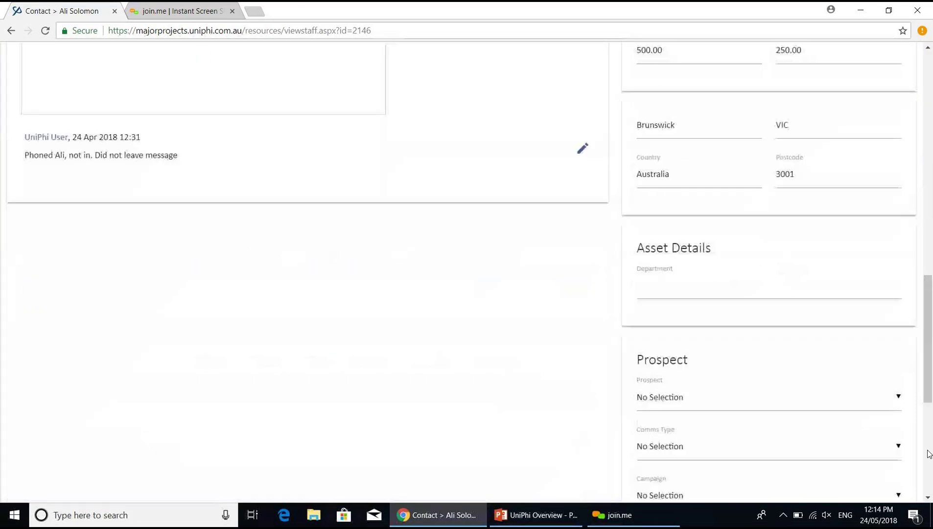
pyautogui.click(928, 497)
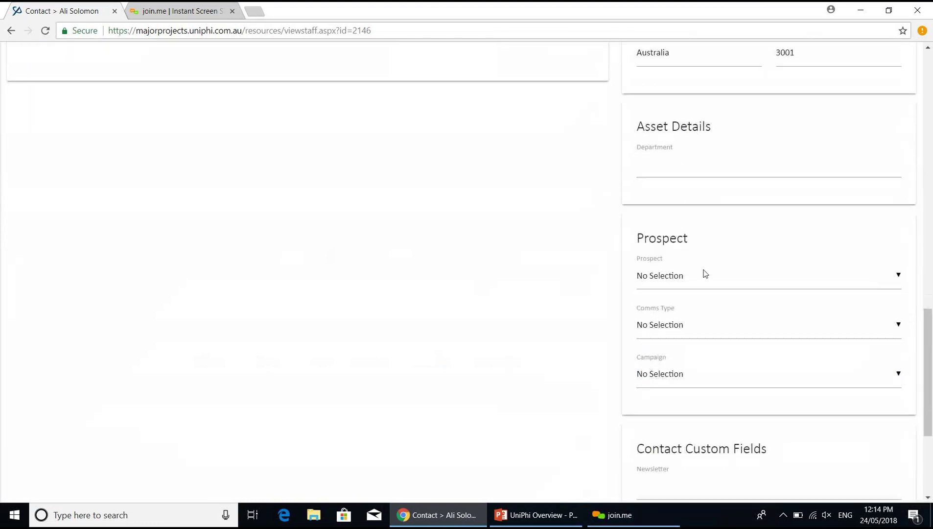
# - Set Prospect to Yes and Campaign to Engineering August 2018, leaving communication type empty
pyautogui.click(658, 282)
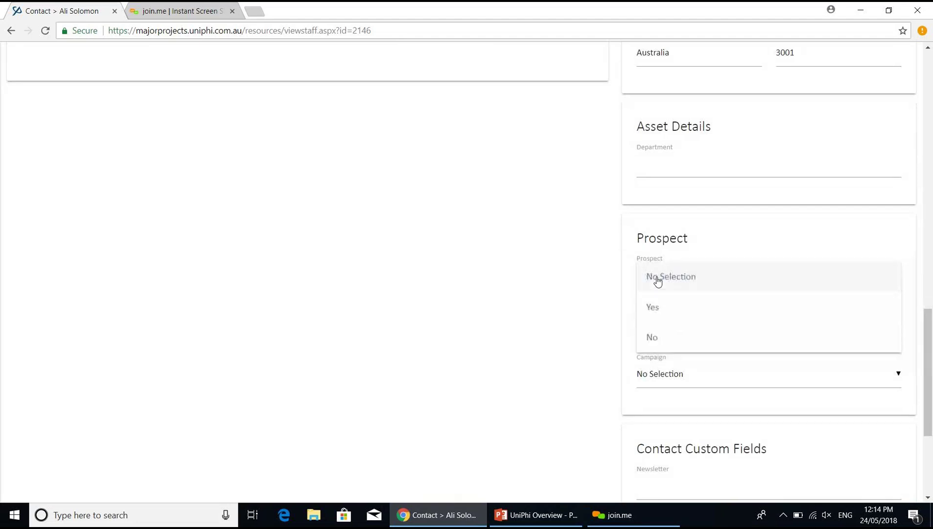
pyautogui.click(660, 312)
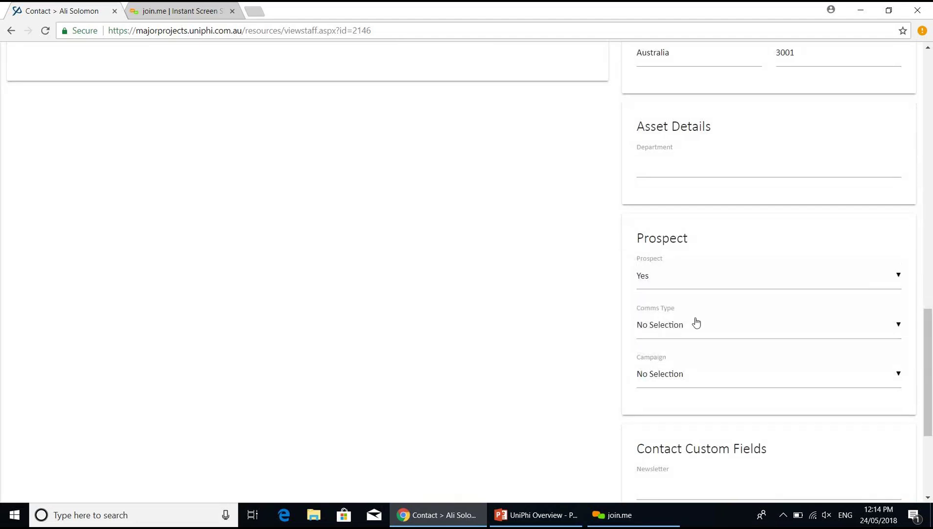
pyautogui.click(701, 328)
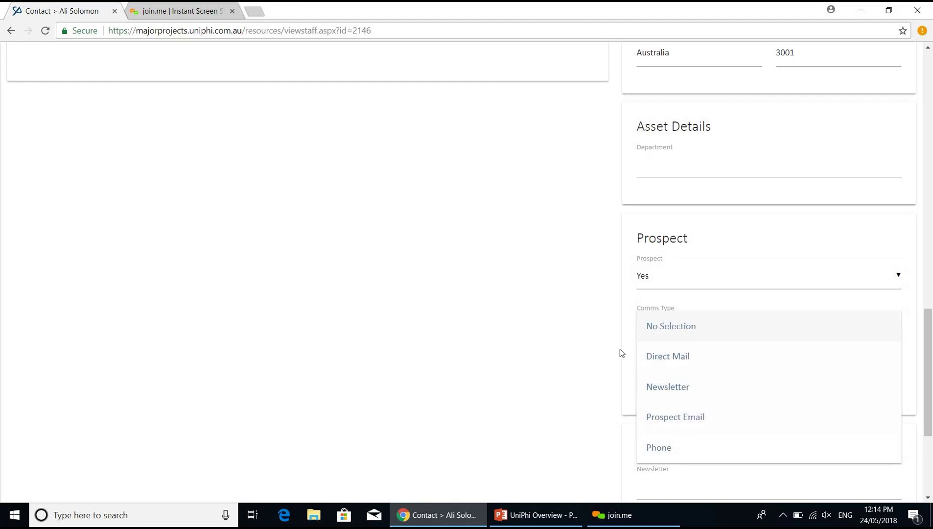
pyautogui.click(598, 355)
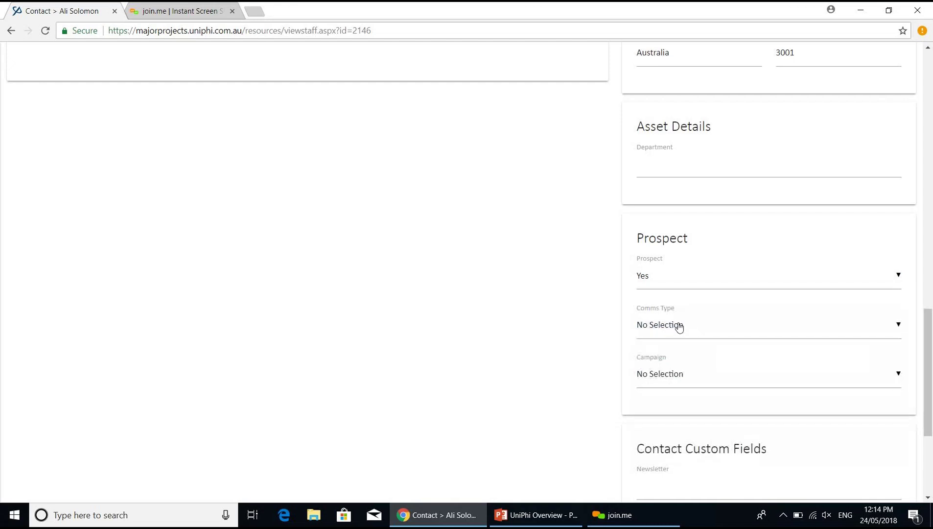
pyautogui.click(703, 378)
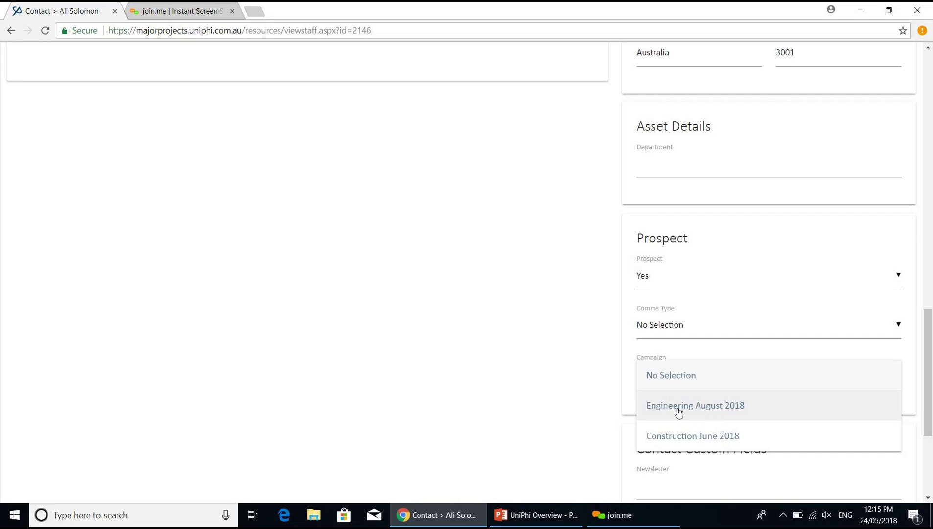
pyautogui.click(673, 409)
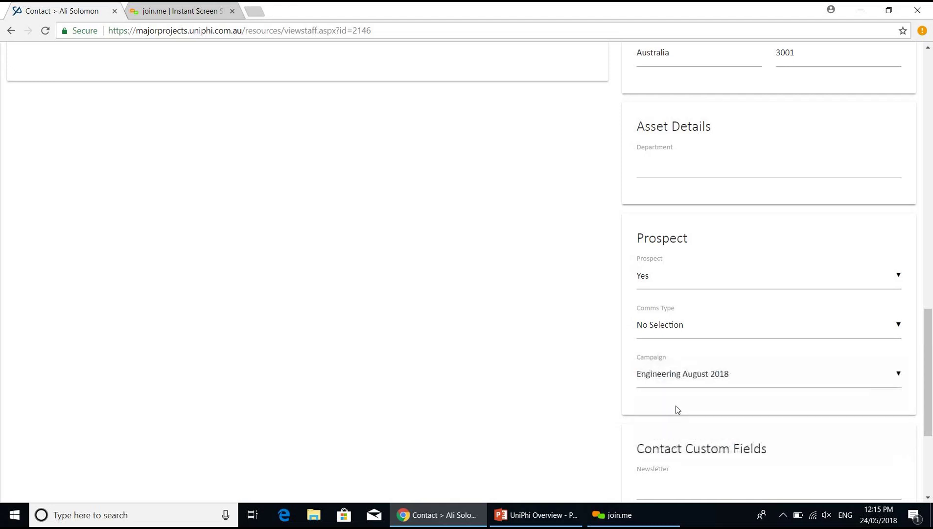
# - Save the contact record with Prospect Yes and the Engineering August 2018 campaign
pyautogui.scroll(15, 930, 172)
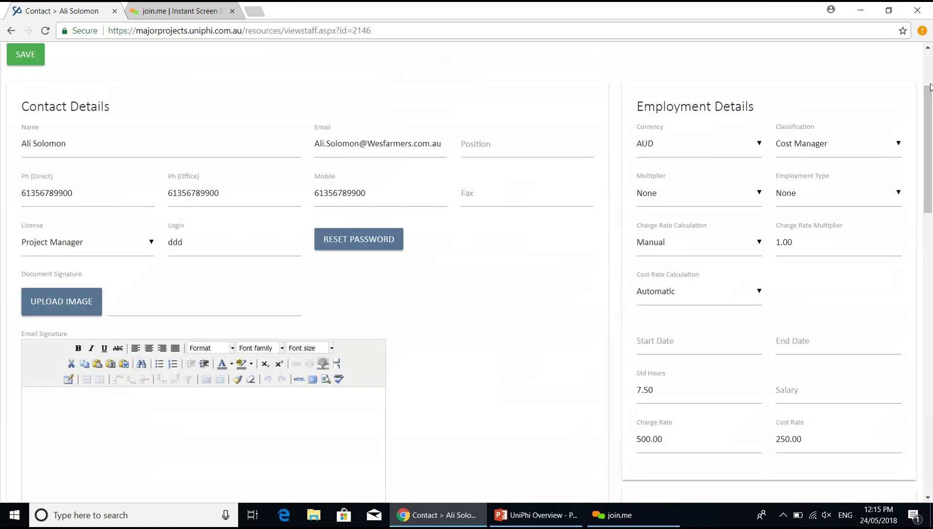
pyautogui.scroll(3, 932, 134)
pyautogui.click(34, 180)
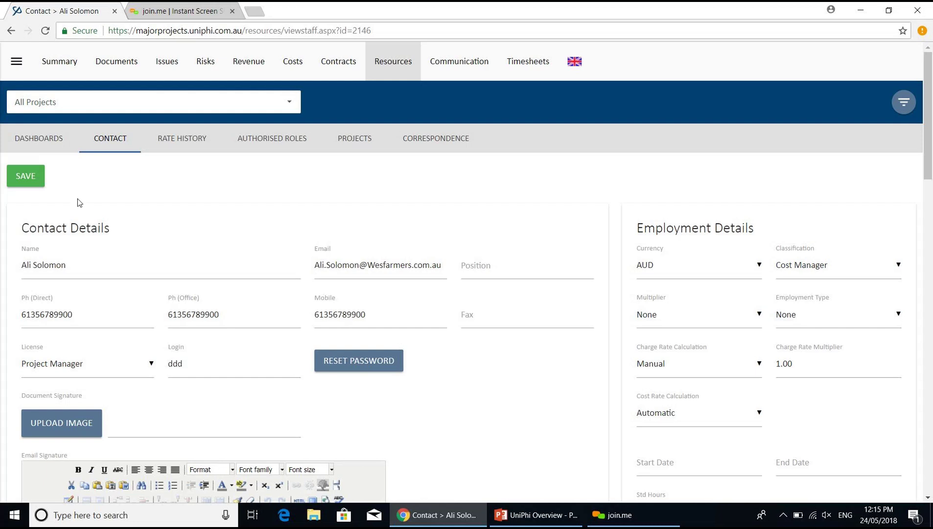
# - From Reporting > Reports, open the Programme report 'Resource Custom Fields'
pyautogui.click(17, 62)
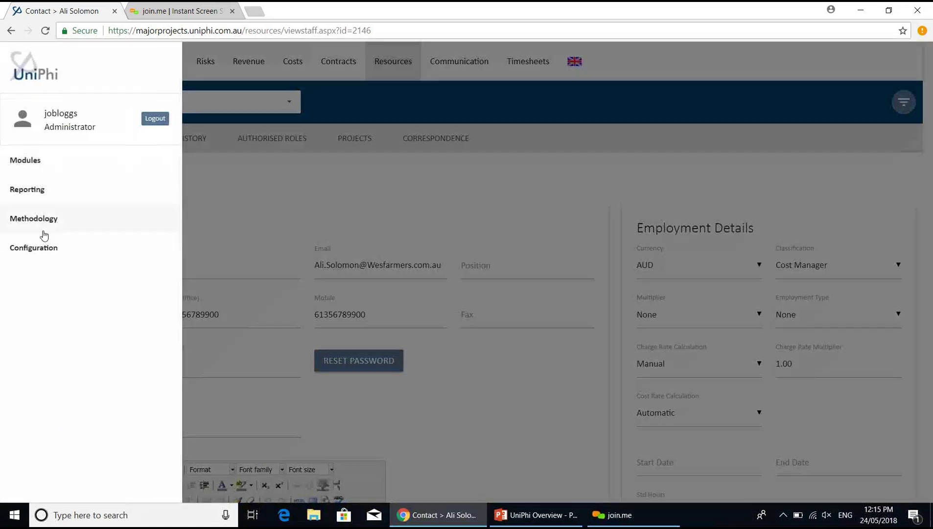
pyautogui.click(55, 195)
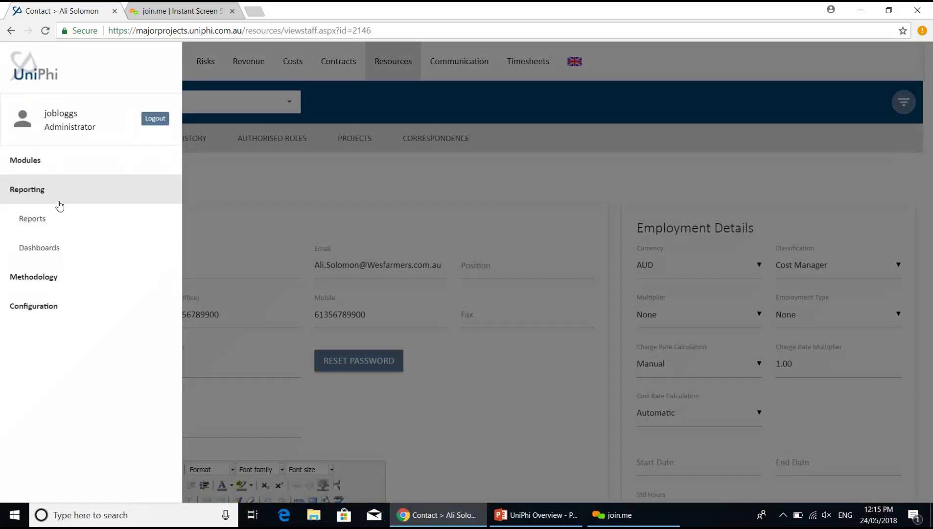
pyautogui.click(64, 227)
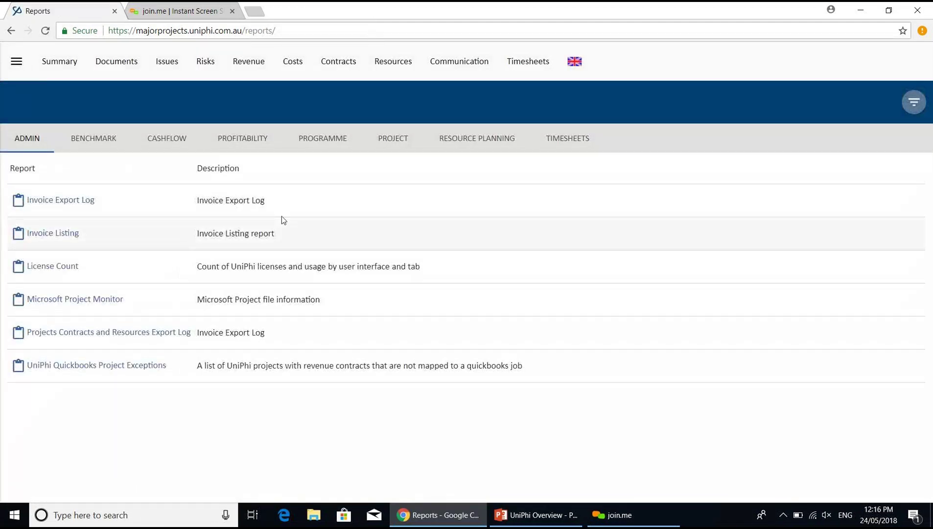
pyautogui.click(385, 150)
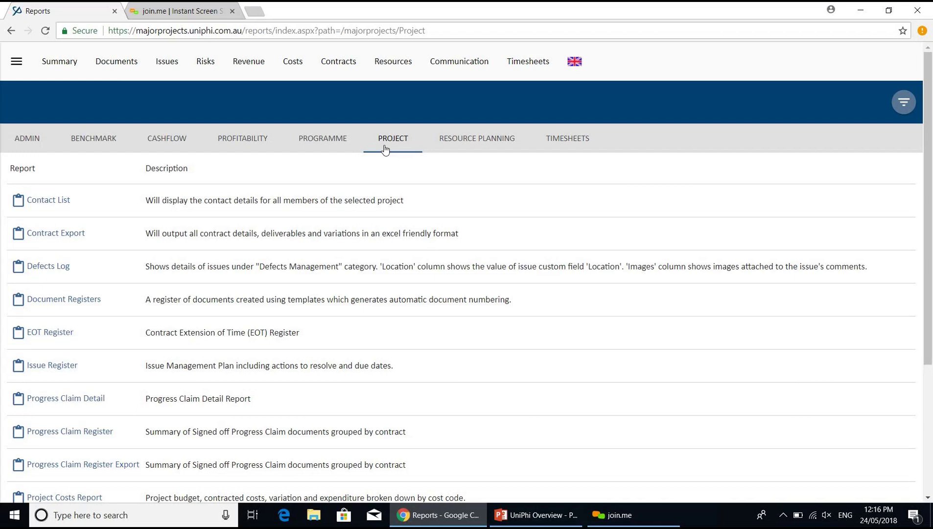
pyautogui.click(327, 144)
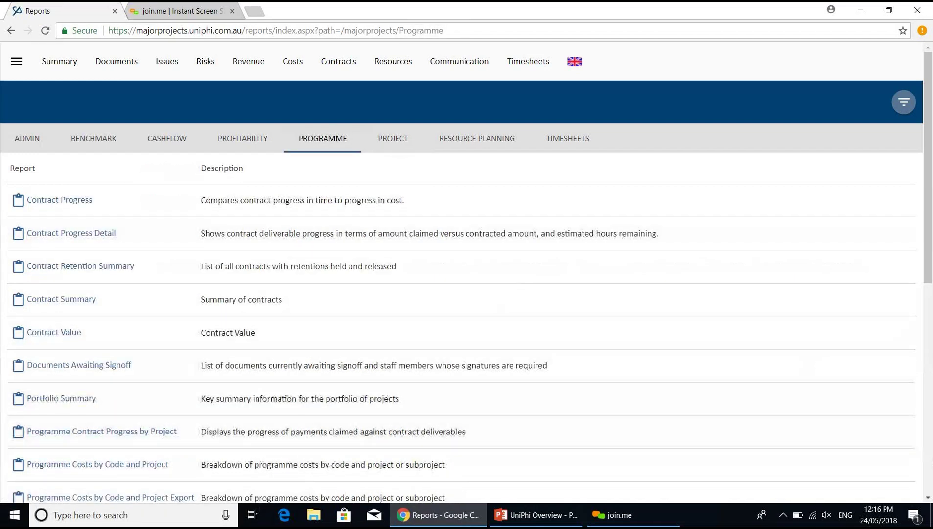
pyautogui.scroll(-8, 518, 391)
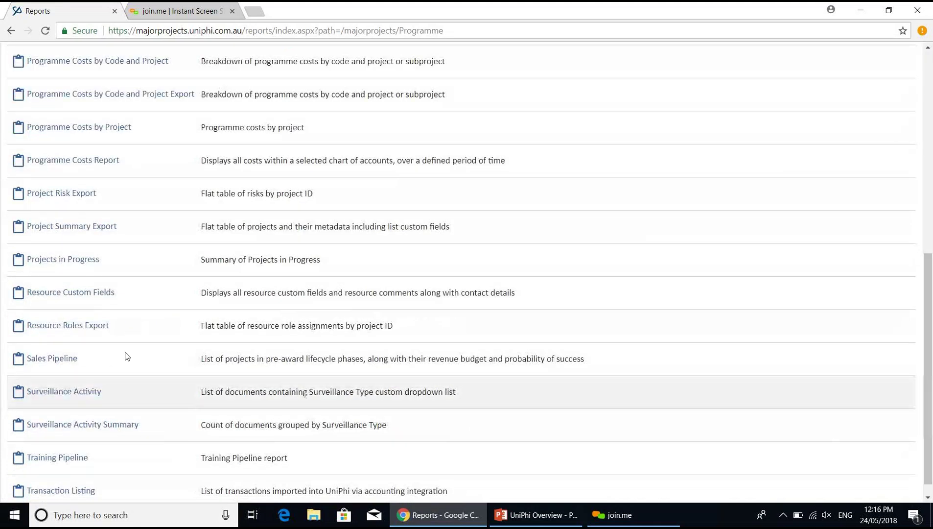
pyautogui.click(48, 292)
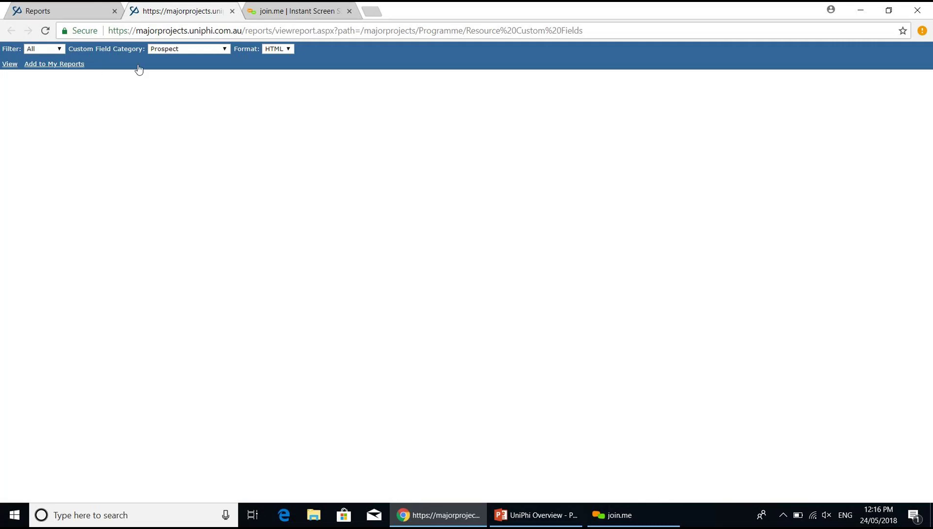
# - Filter the report to External contacts and view the results
pyautogui.click(42, 50)
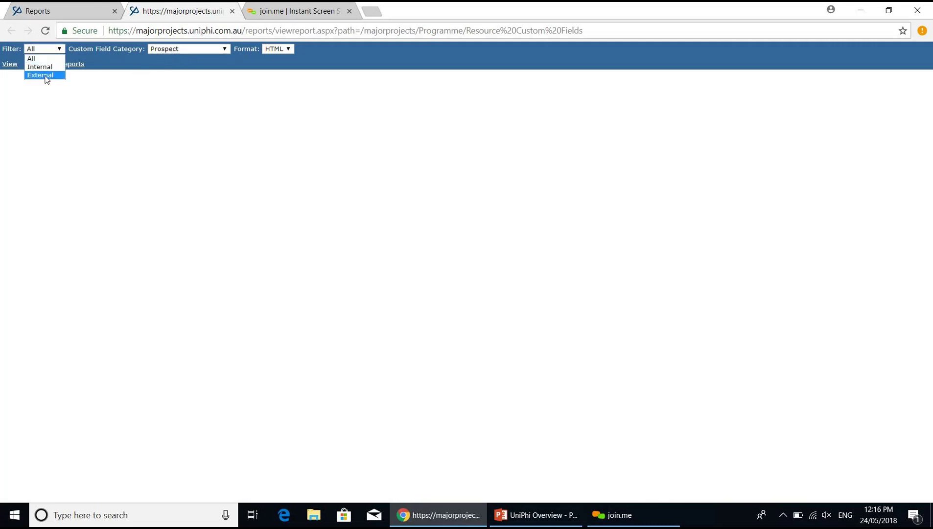
pyautogui.click(46, 75)
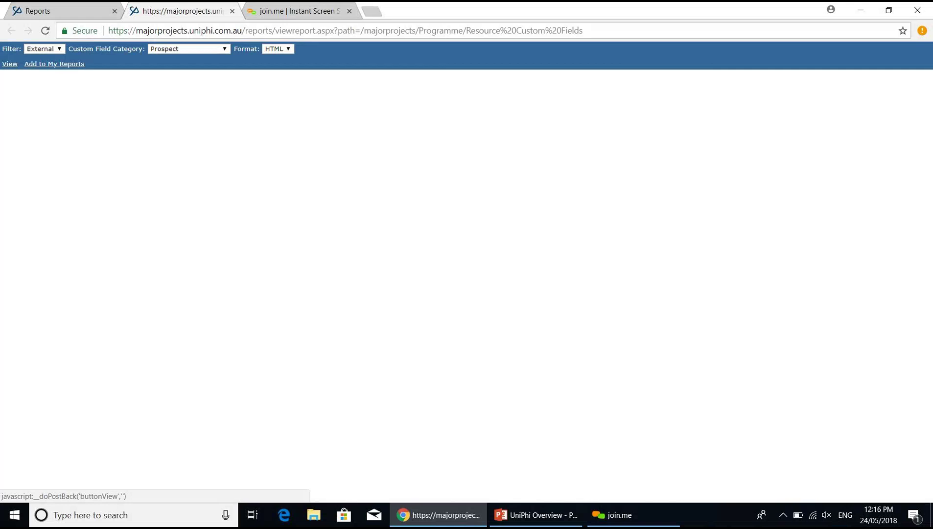
pyautogui.click(10, 63)
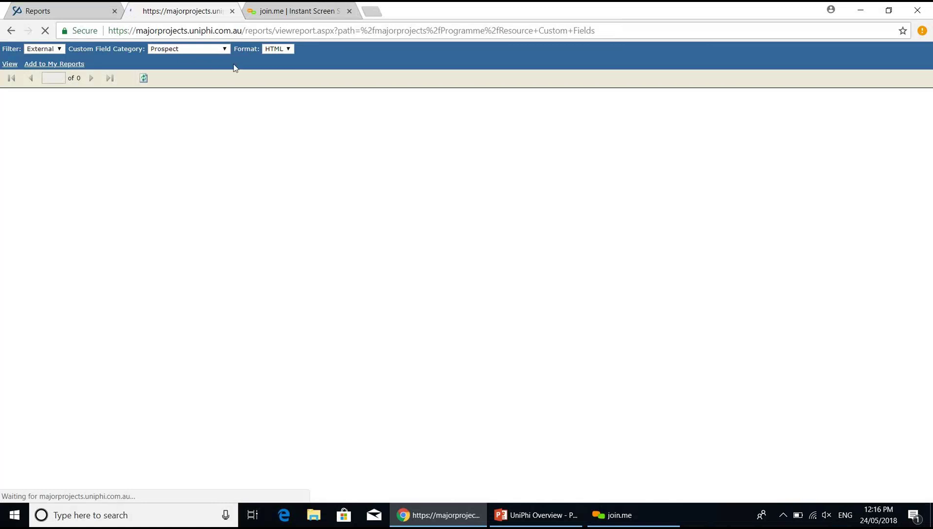
# - Switch the report format to Excel to download it
pyautogui.click(288, 49)
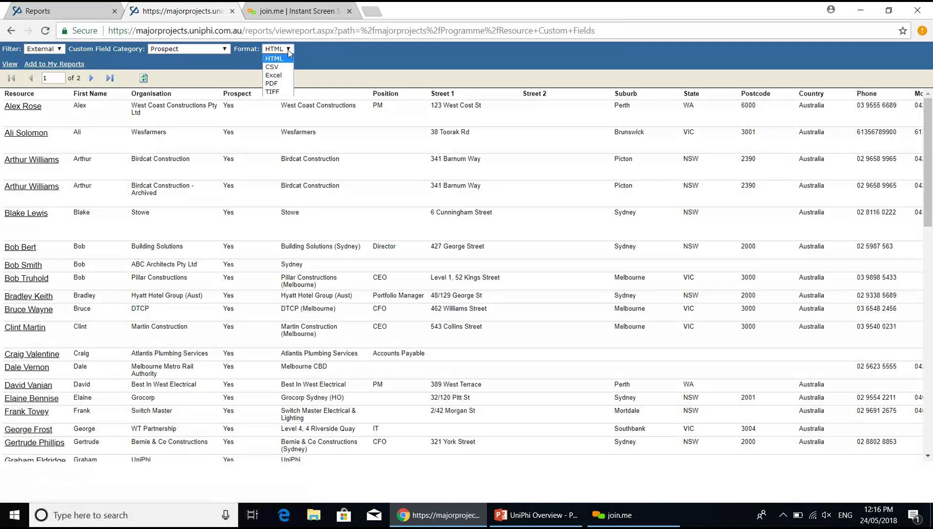
pyautogui.click(424, 65)
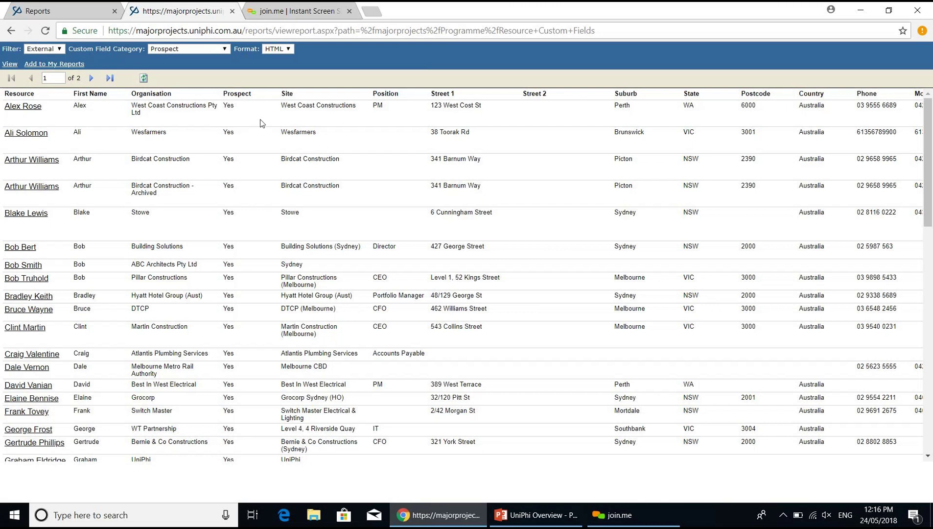
pyautogui.click(284, 49)
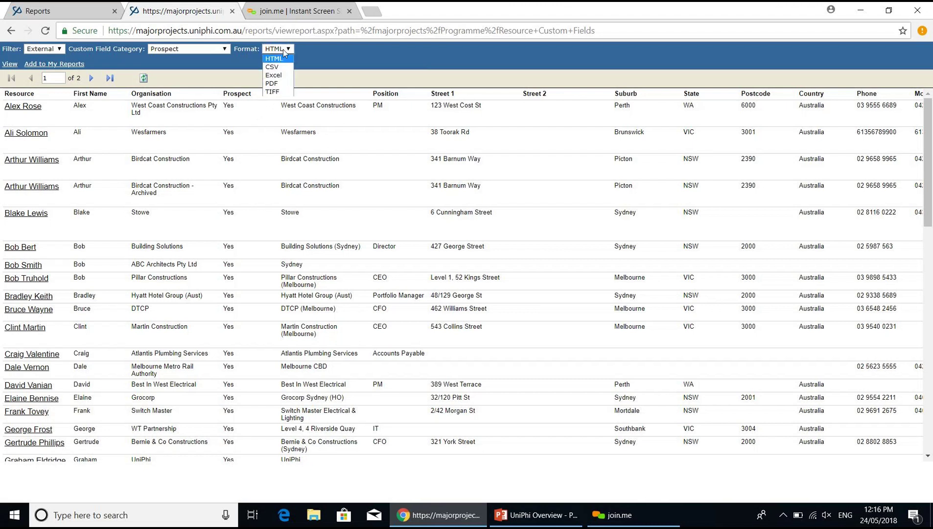
pyautogui.click(285, 78)
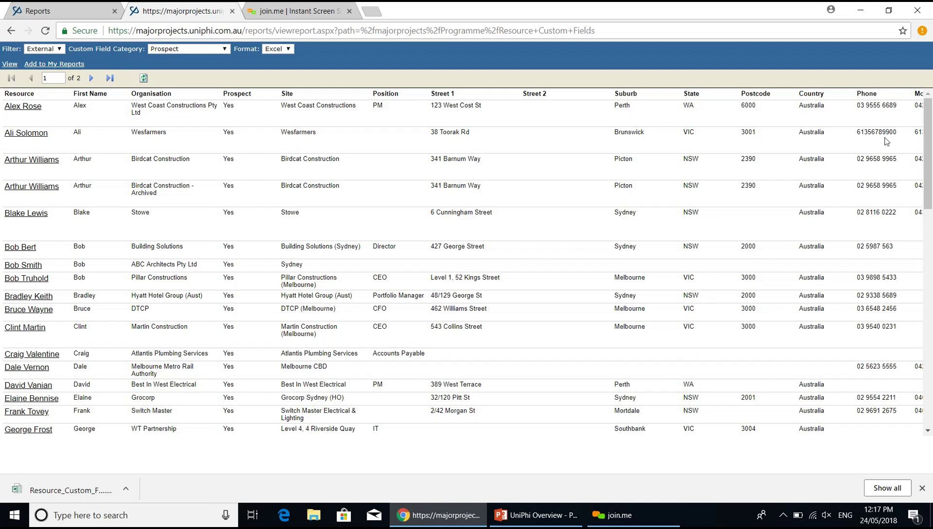
# - Open a listed contact's details page in a new tab and switch to it
pyautogui.hscroll(4, 793, 156)
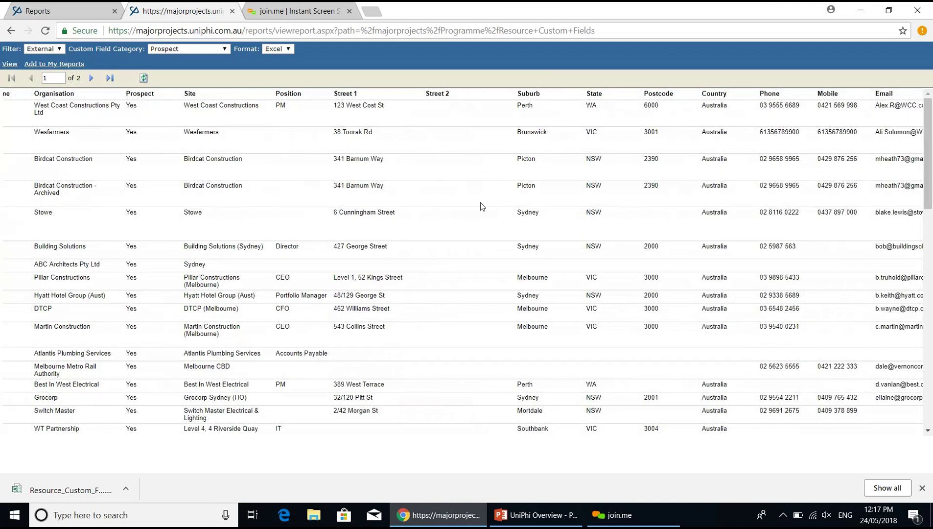
pyautogui.hscroll(-4, 480, 202)
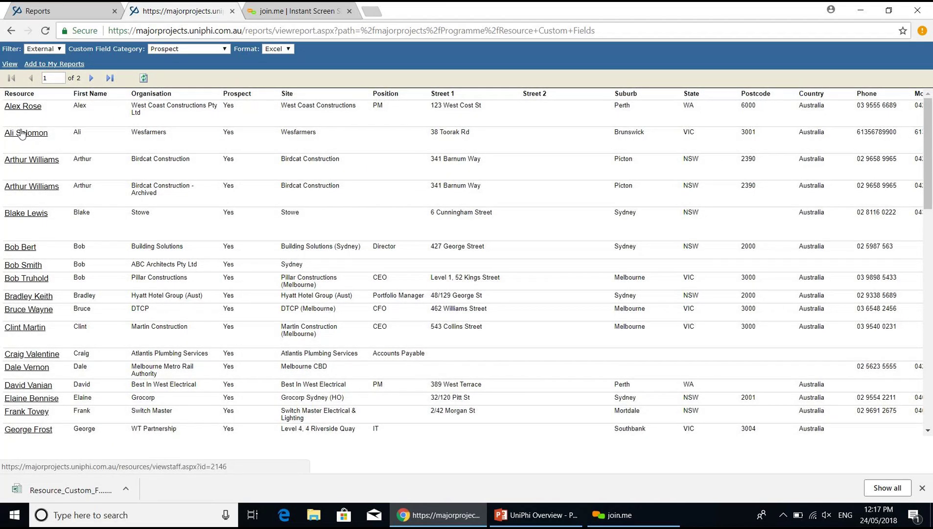
pyautogui.middleClick(22, 133)
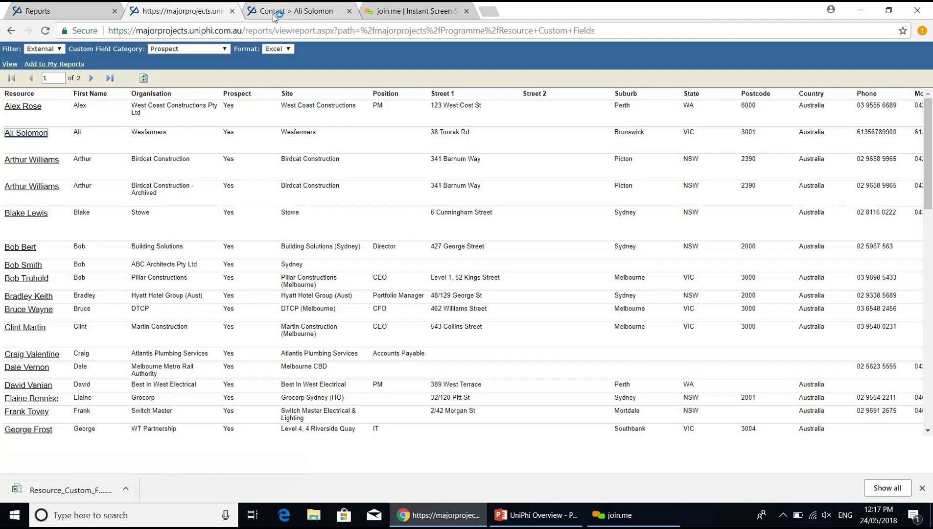
pyautogui.click(273, 14)
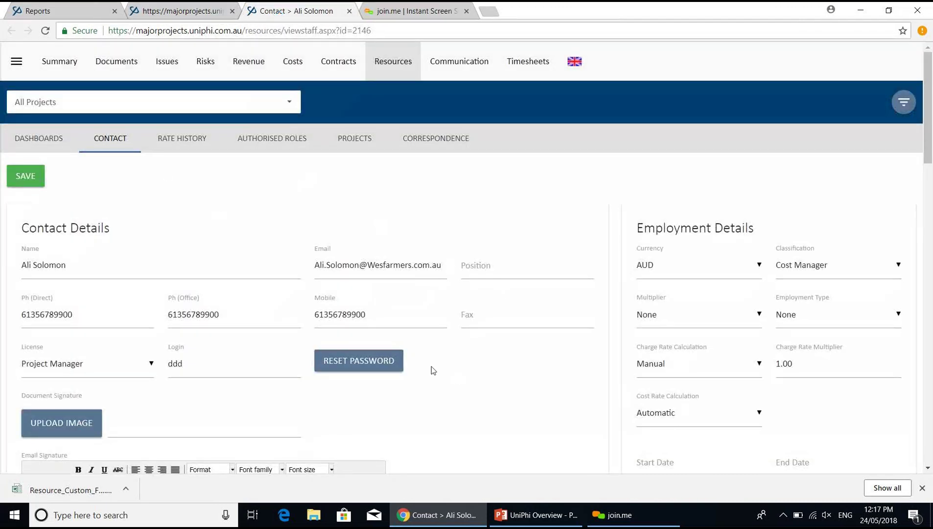
# - Add and save the comment 'Phoned, not in, did not leave message' on the contact
pyautogui.click(928, 469)
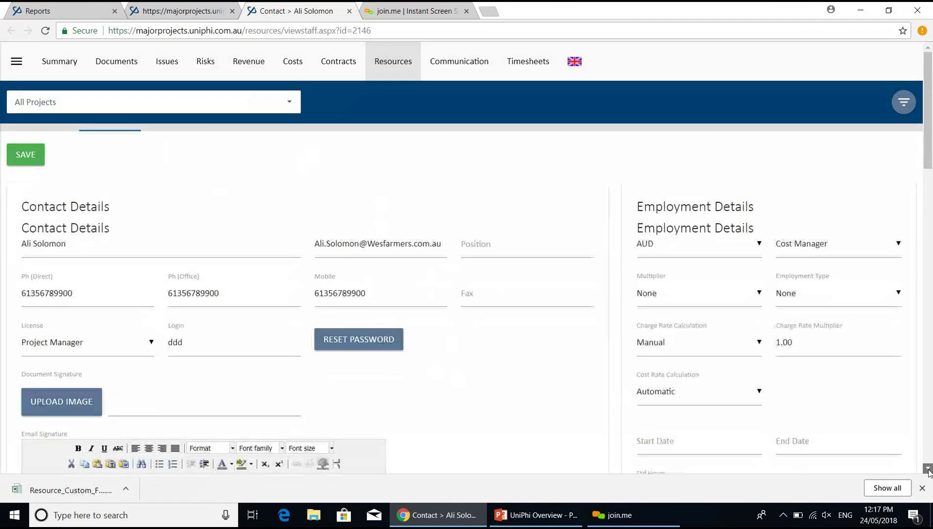
pyautogui.scroll(-13, 302, 285)
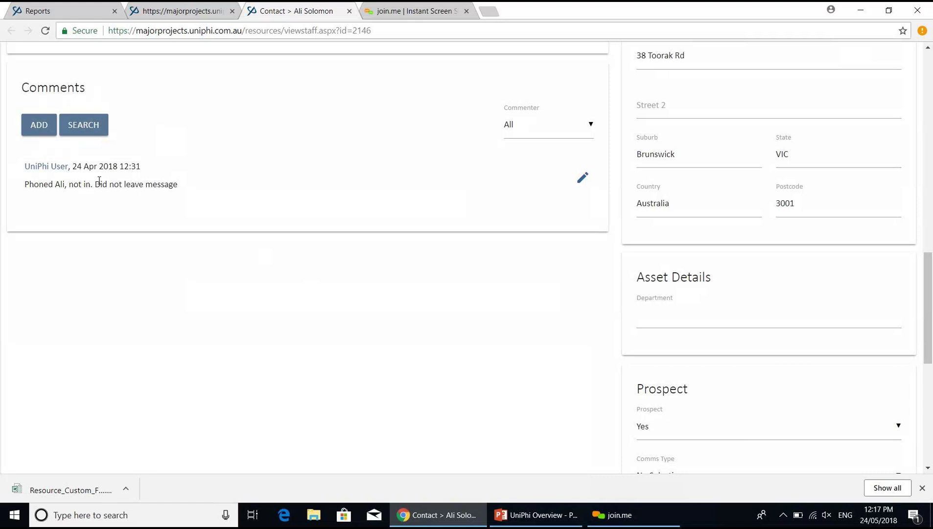
pyautogui.click(40, 128)
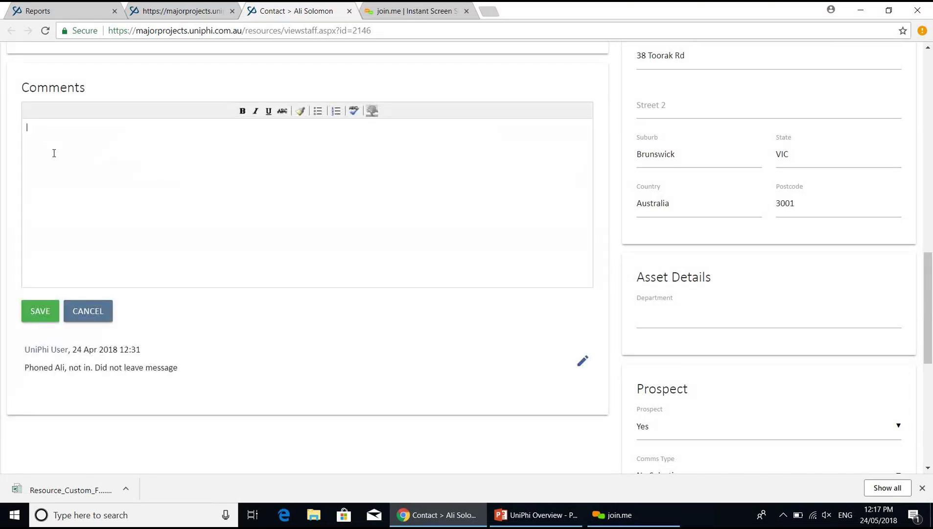
pyautogui.write('Phoned, not in, did not leave message')
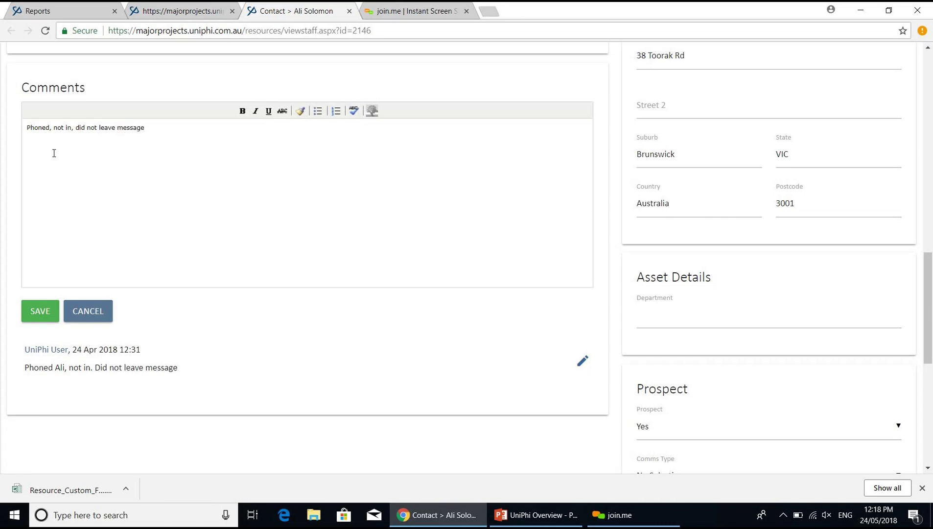
pyautogui.click(45, 310)
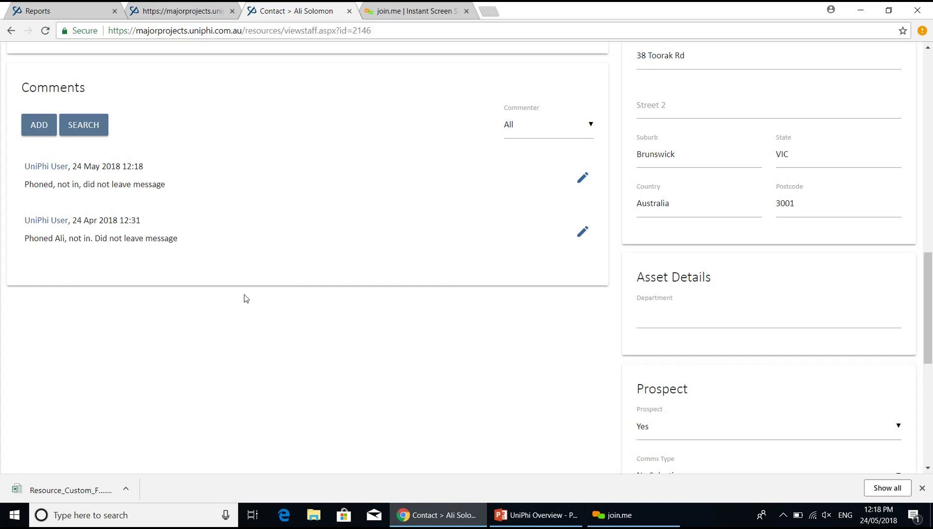
# - Return to the Resources dashboard list of contacts
pyautogui.click(929, 98)
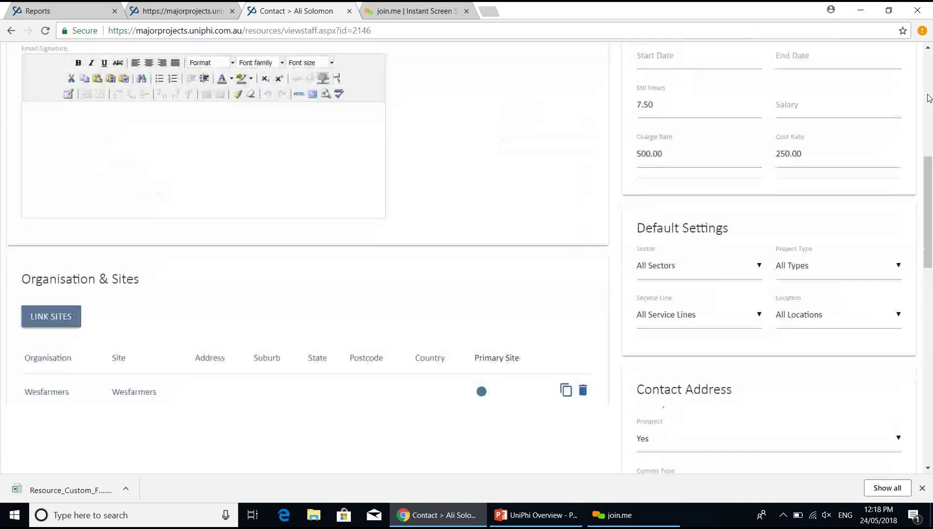
pyautogui.click(929, 98)
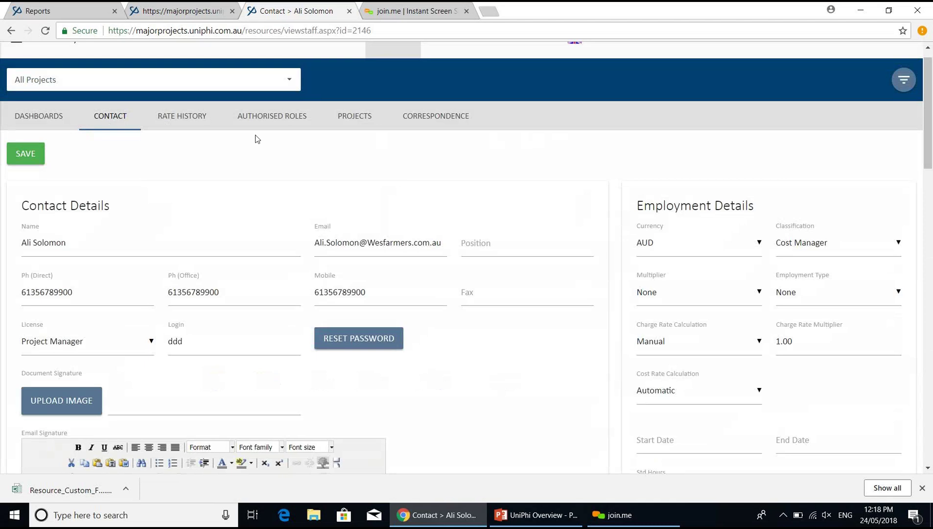
pyautogui.scroll(1, 926, 58)
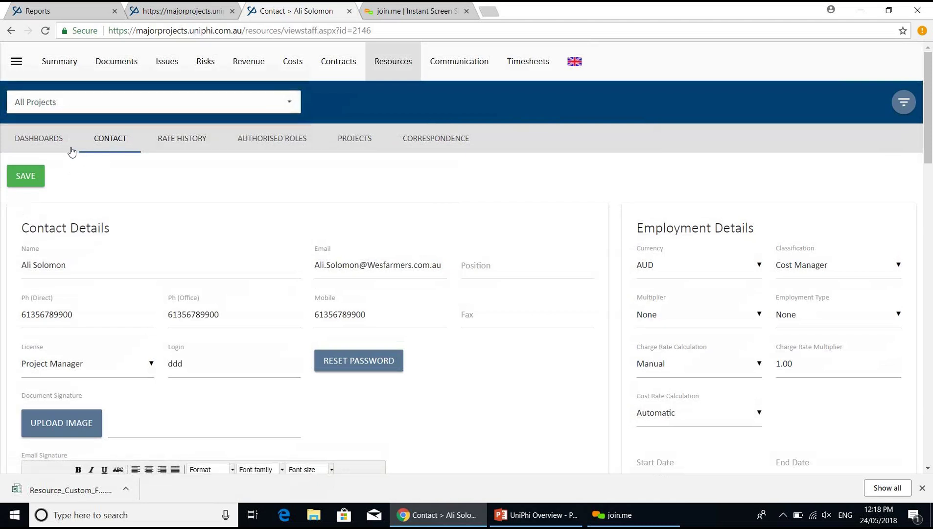
pyautogui.click(47, 144)
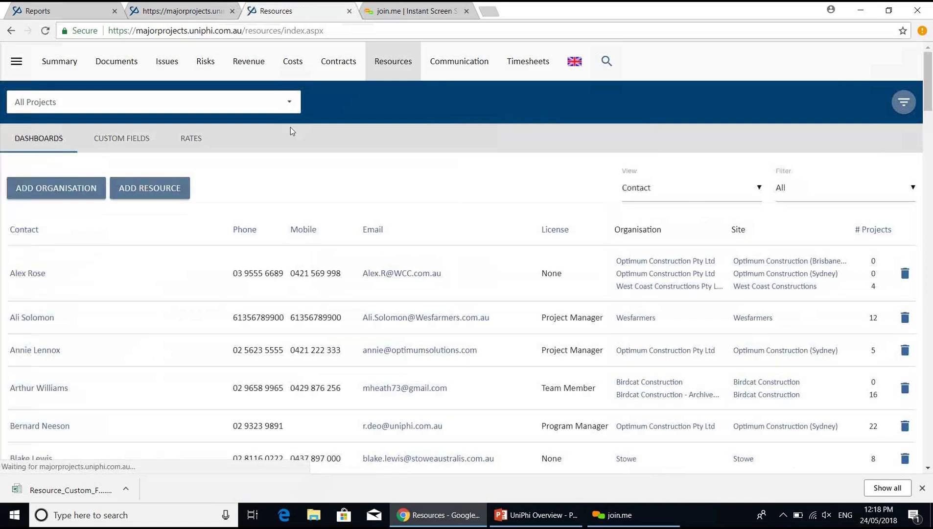
# - Search the contacts for 'Construction June'
pyautogui.click(605, 71)
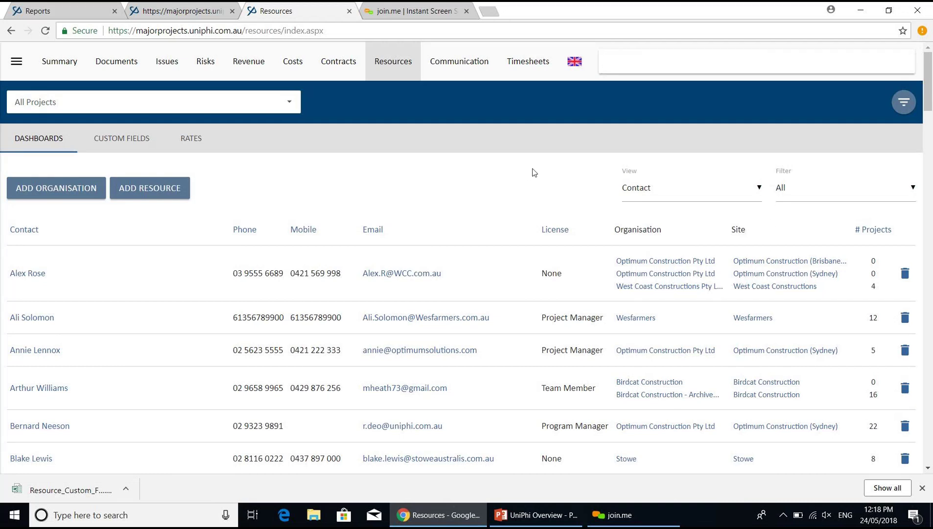
pyautogui.write('Construction June')
pyautogui.press('Return')
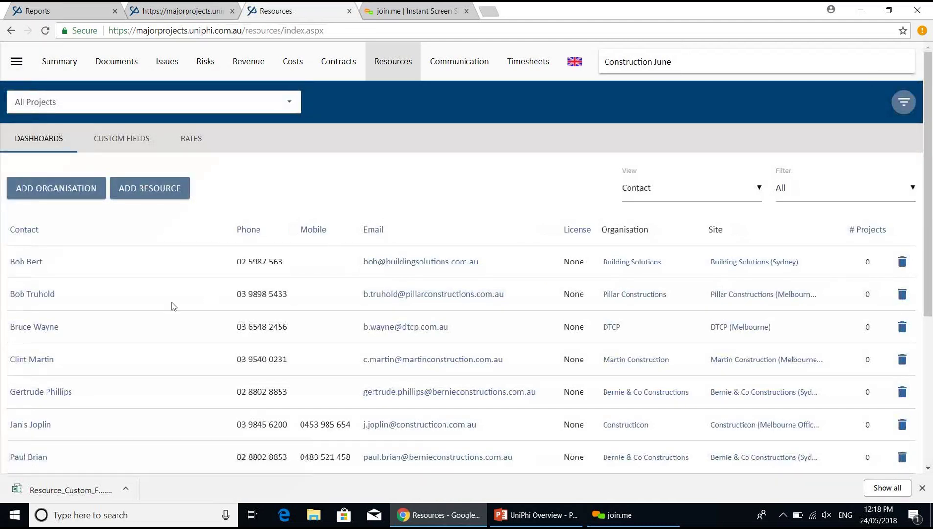
pyautogui.click(928, 468)
pyautogui.scroll(-4, 929, 470)
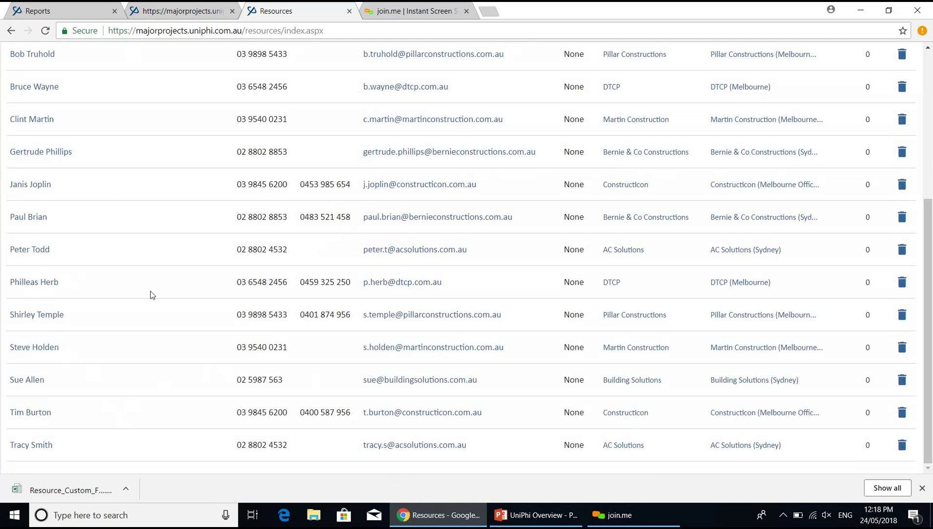
pyautogui.scroll(5, 454, 285)
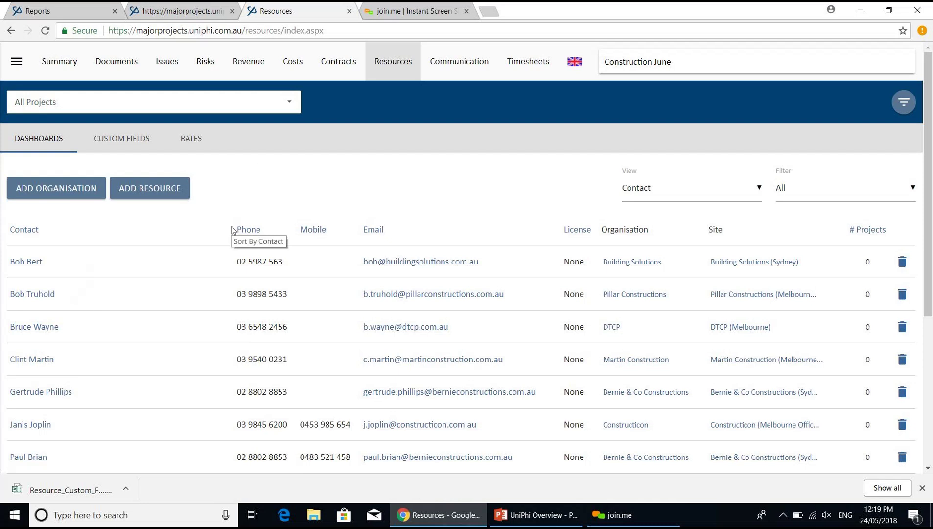
# - Change the search to 'Engineer', then open the downloaded Resource_Custom_Fields spreadsheet
pyautogui.doubleClick(628, 62)
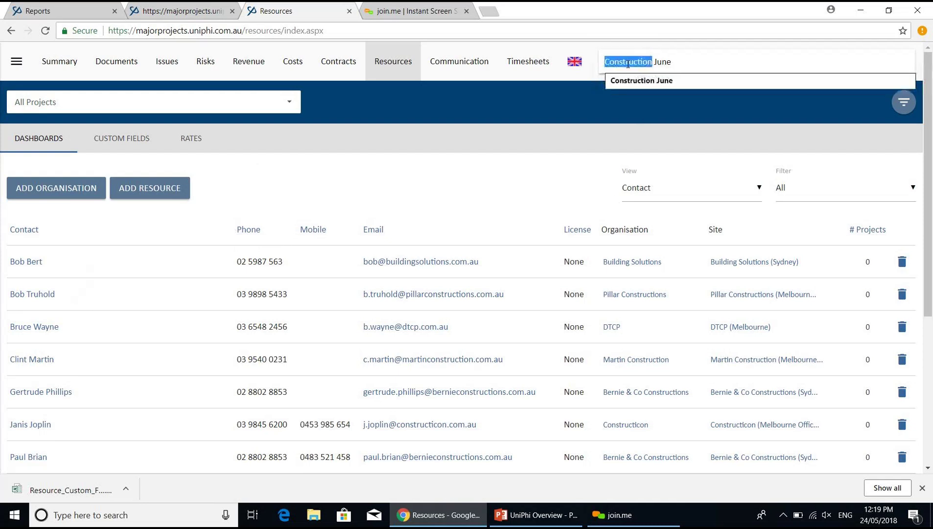
pyautogui.write('Engineer')
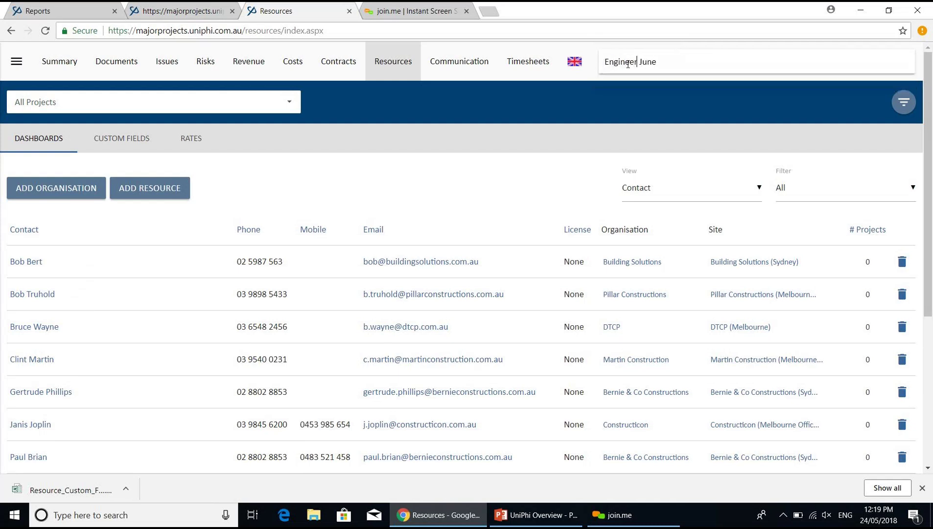
pyautogui.press('Delete')
pyautogui.press('Delete')
pyautogui.press('Delete')
pyautogui.press('Delete')
pyautogui.press('Delete')
pyautogui.press('Return')
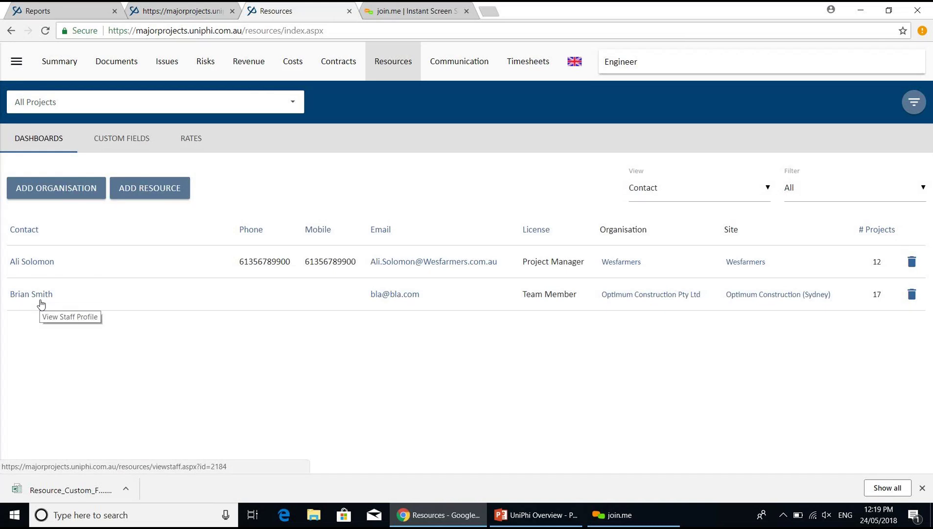
pyautogui.click(86, 491)
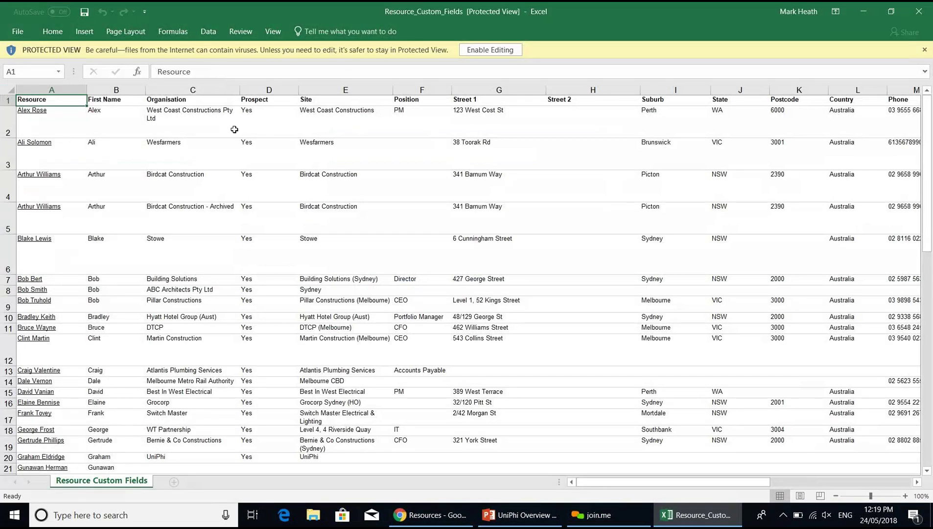
# - Enable editing on the Resource Custom Fields sheet and turn on filtering for the row 1 headers
pyautogui.click(479, 54)
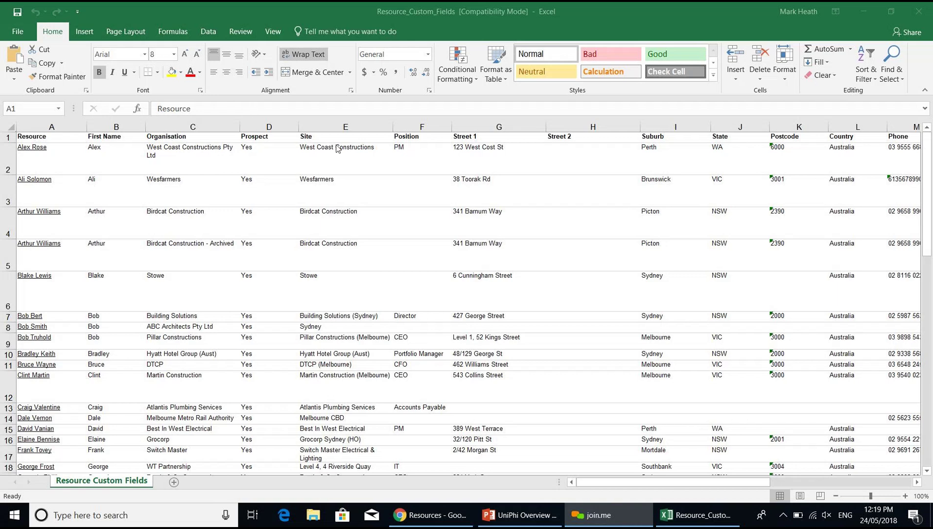
pyautogui.click(54, 135)
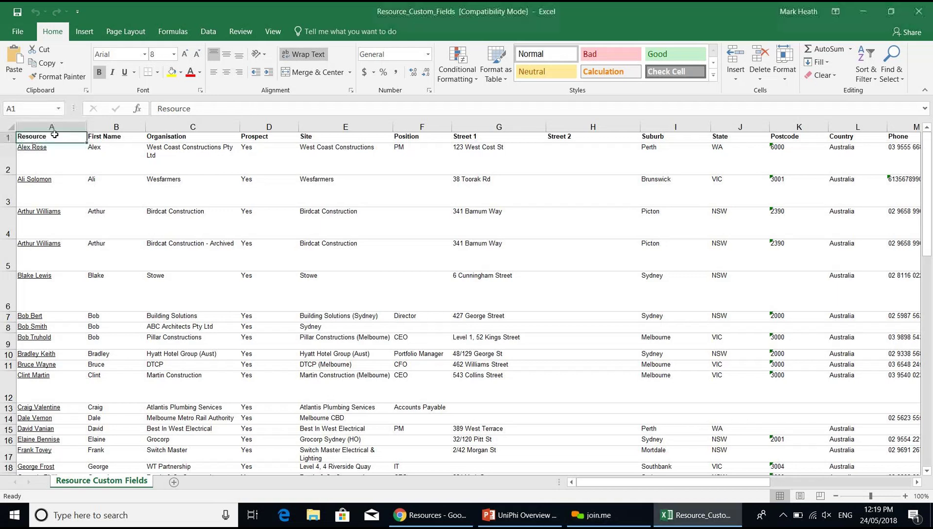
pyautogui.click(207, 32)
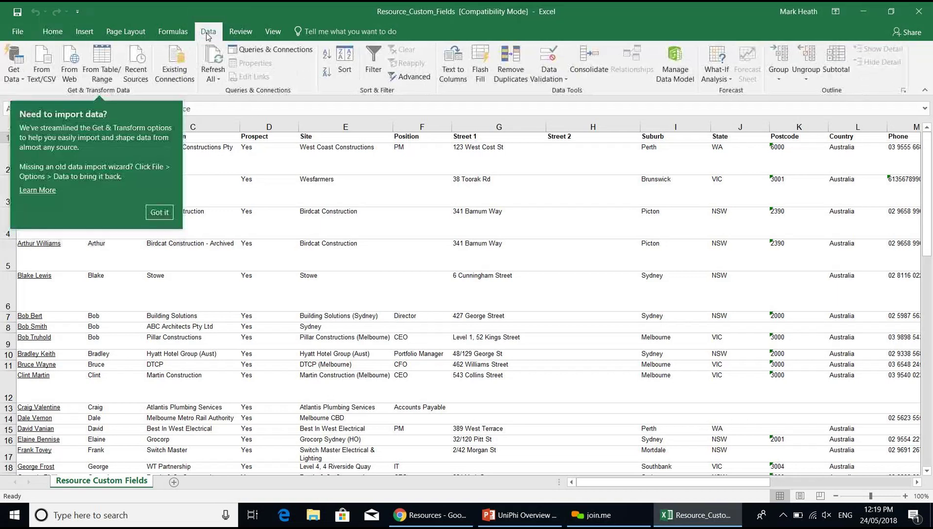
pyautogui.click(381, 72)
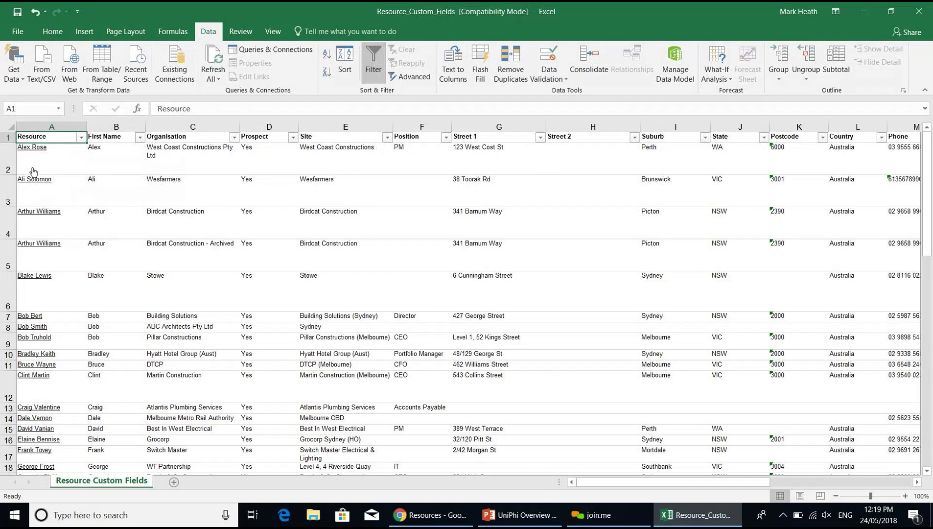
# - Follow the resource link in cell A6, then close the browser's UniPhi login window
pyautogui.click(31, 278)
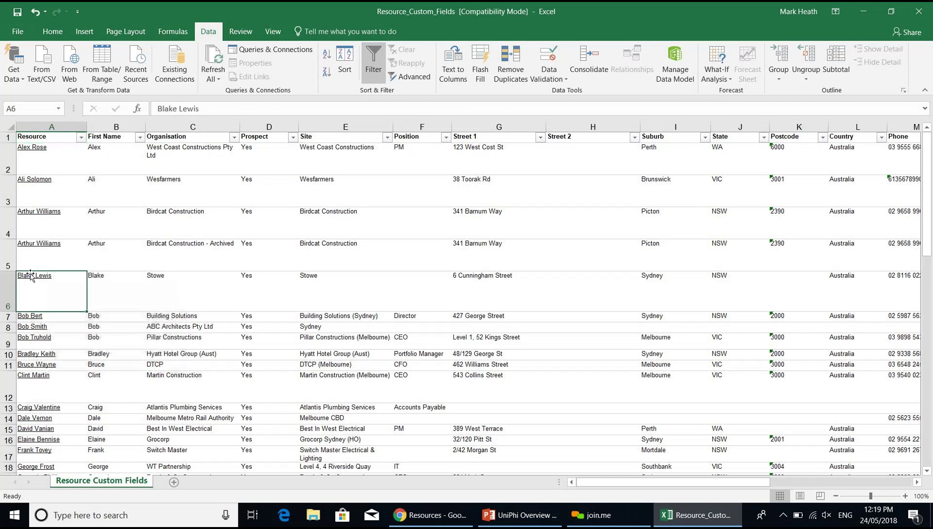
pyautogui.click(30, 276)
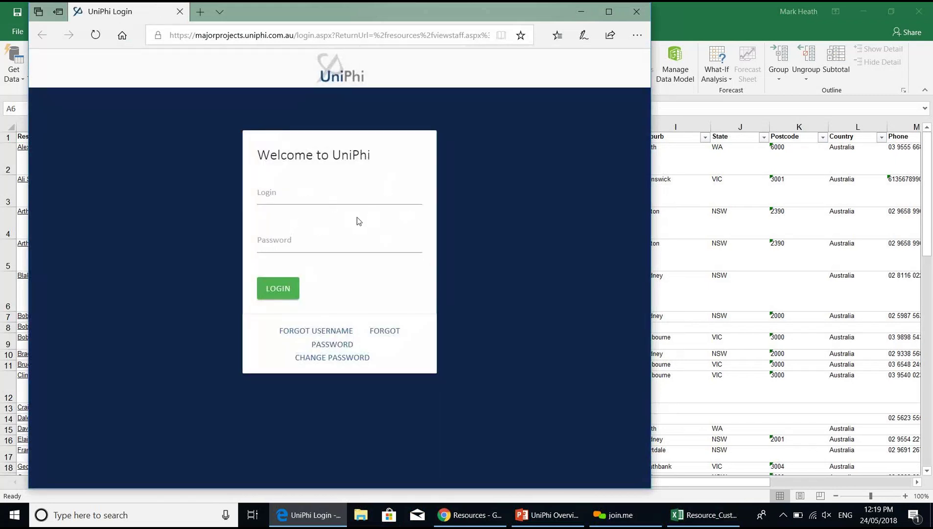
pyautogui.click(637, 12)
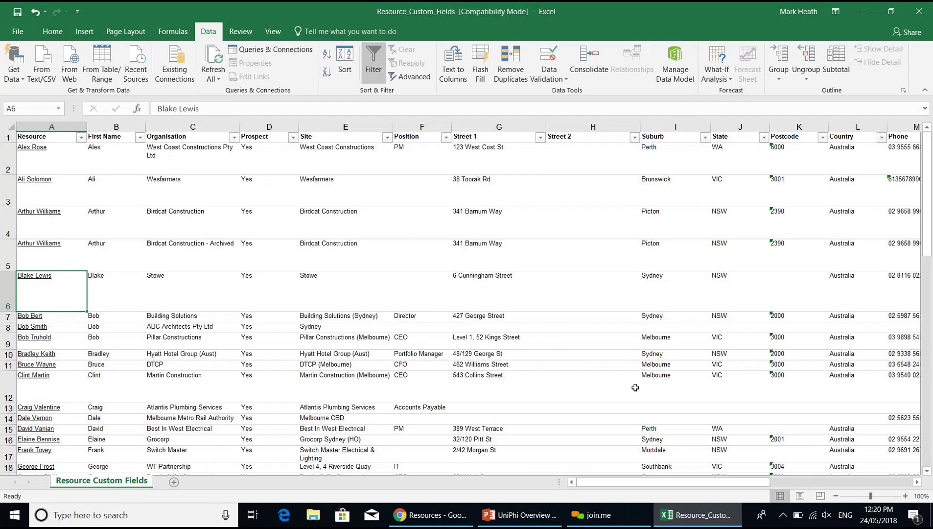
# - Return from Excel to the UniPhi Resources page in Chrome
pyautogui.click(451, 523)
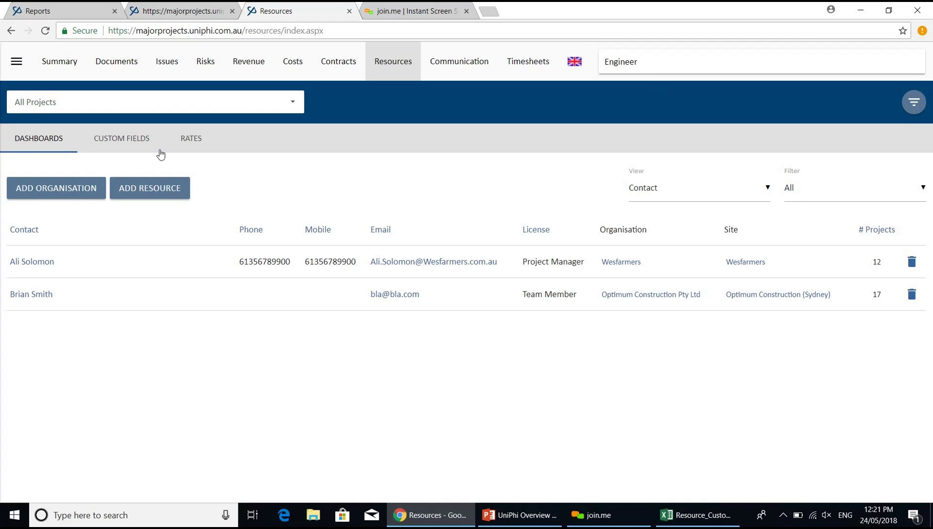
# - Switch to the Sales Leads - Melbourne project via a 'sales' search and view its Issues list
pyautogui.click(144, 106)
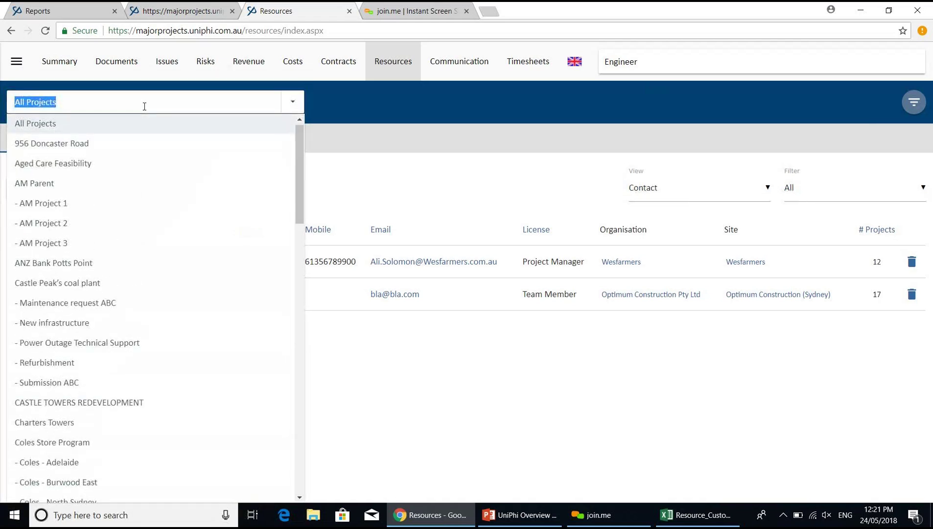
pyautogui.write('sales')
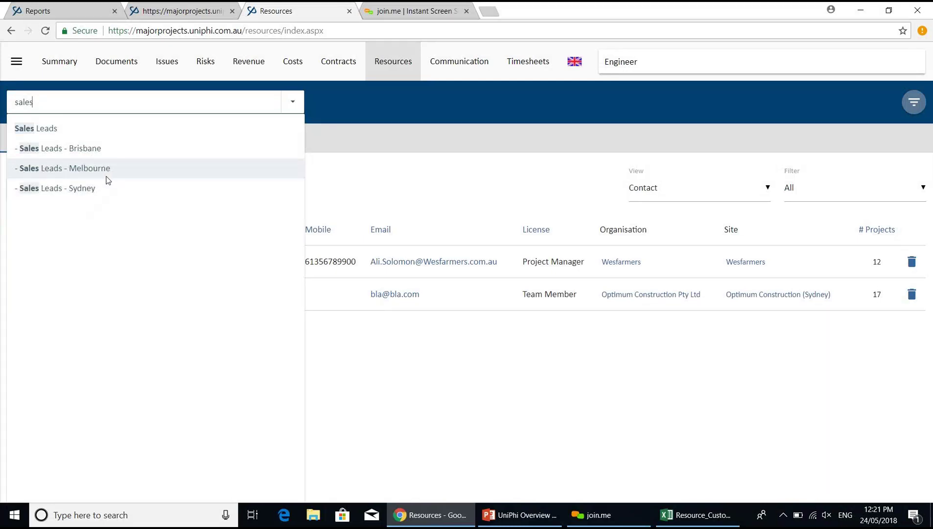
pyautogui.click(90, 170)
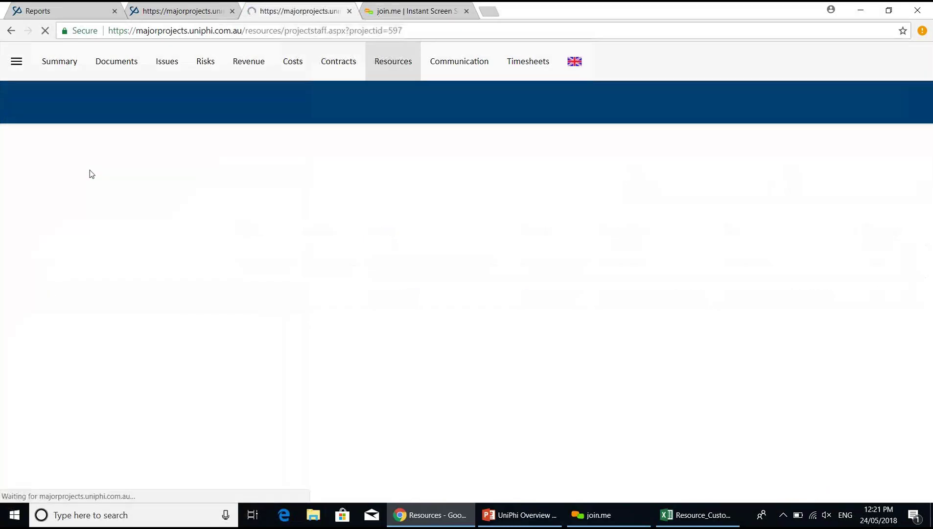
pyautogui.click(167, 71)
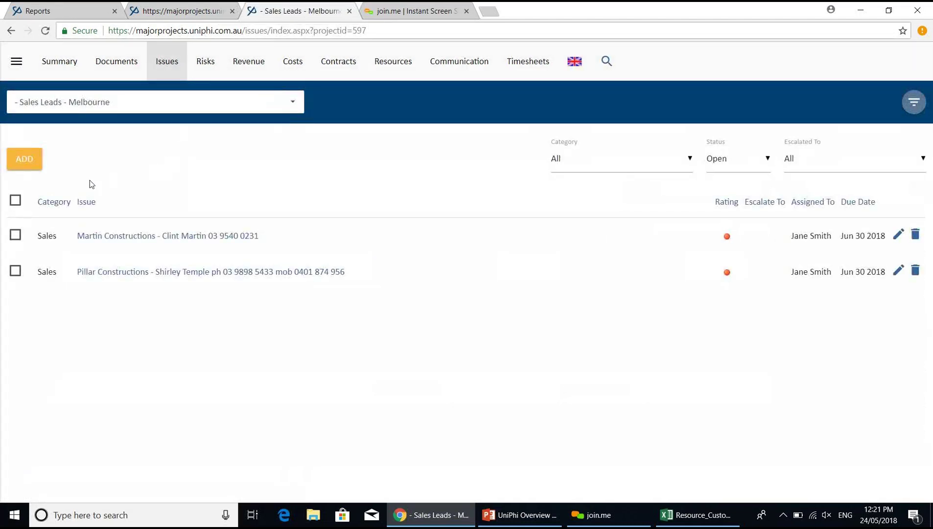
# - Start a new issue whose description names the Wesfarmers contact
pyautogui.click(41, 169)
pyautogui.click(87, 201)
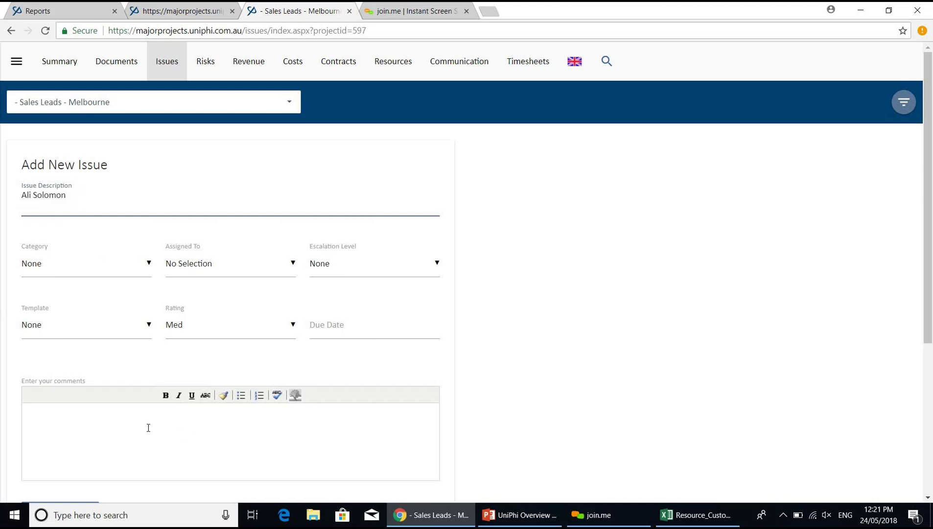
pyautogui.click(148, 427)
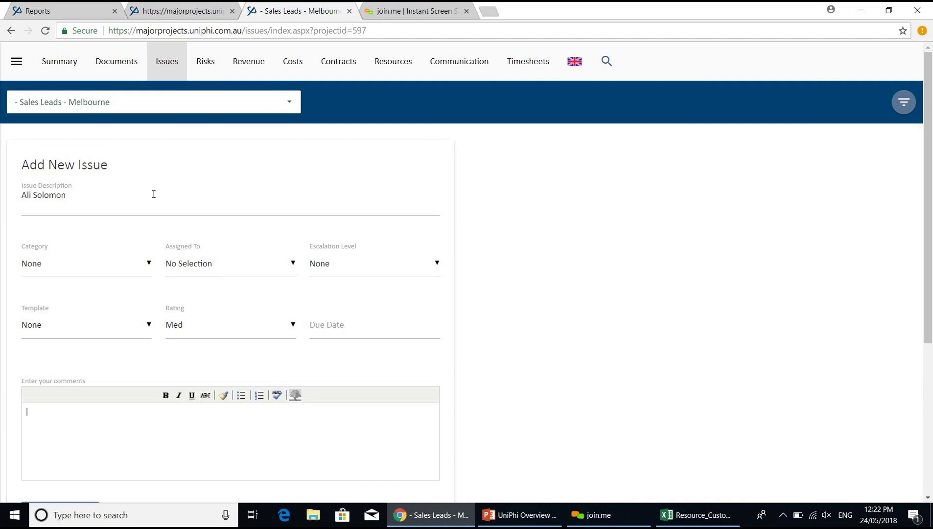
pyautogui.click(173, 197)
pyautogui.write('- wesfarmers')
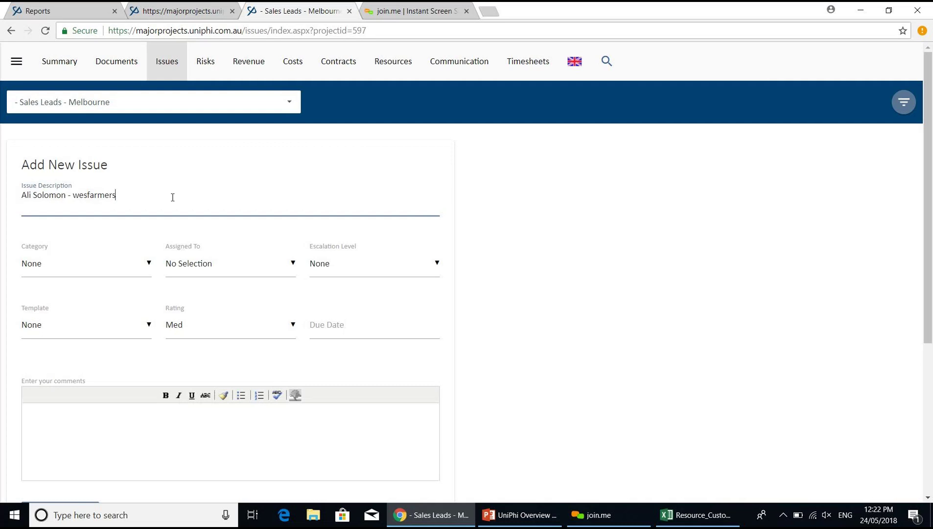
# - Assign the issue to a team member, with category Sales and due date 15/06/2018
pyautogui.click(263, 267)
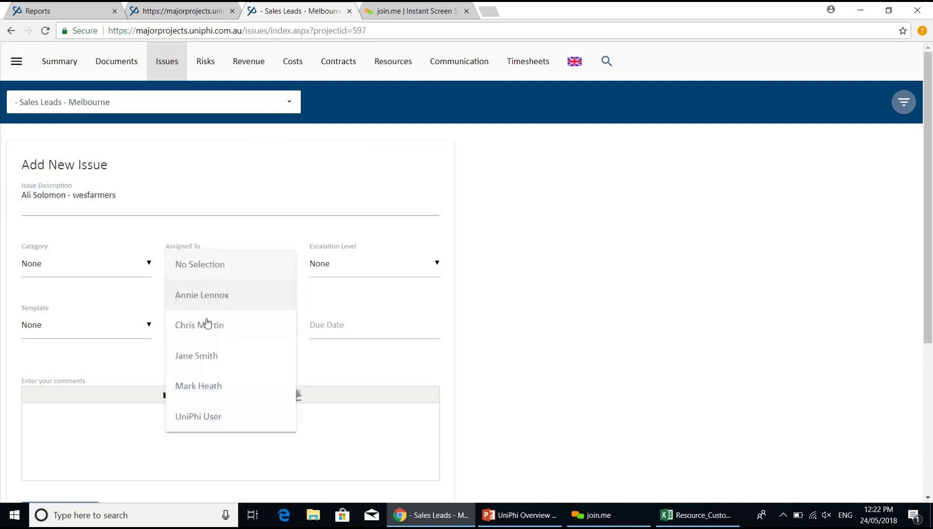
pyautogui.click(231, 333)
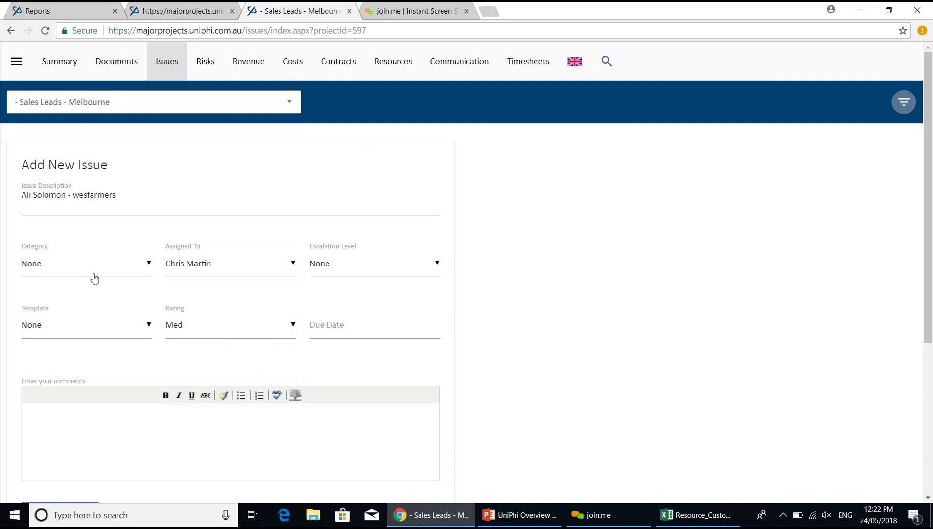
pyautogui.click(92, 275)
pyautogui.scroll(-5, 144, 421)
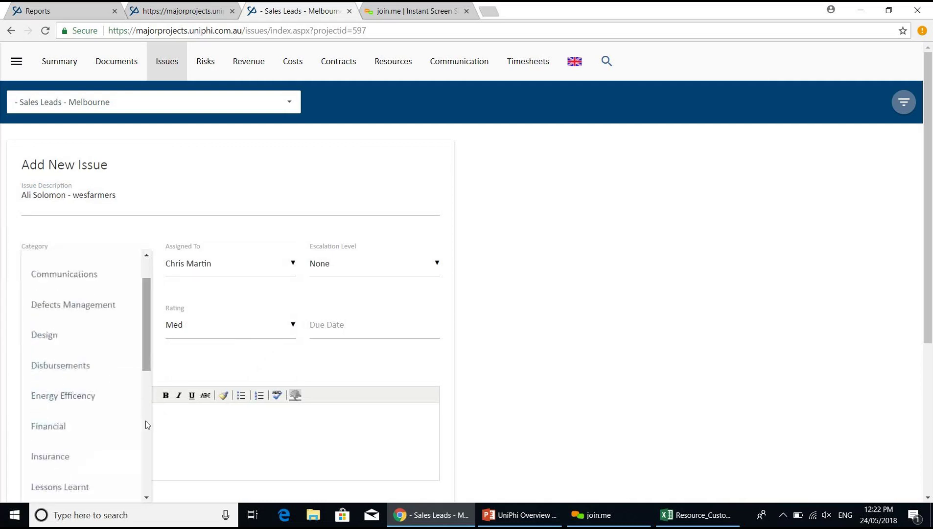
pyautogui.scroll(-3, 149, 465)
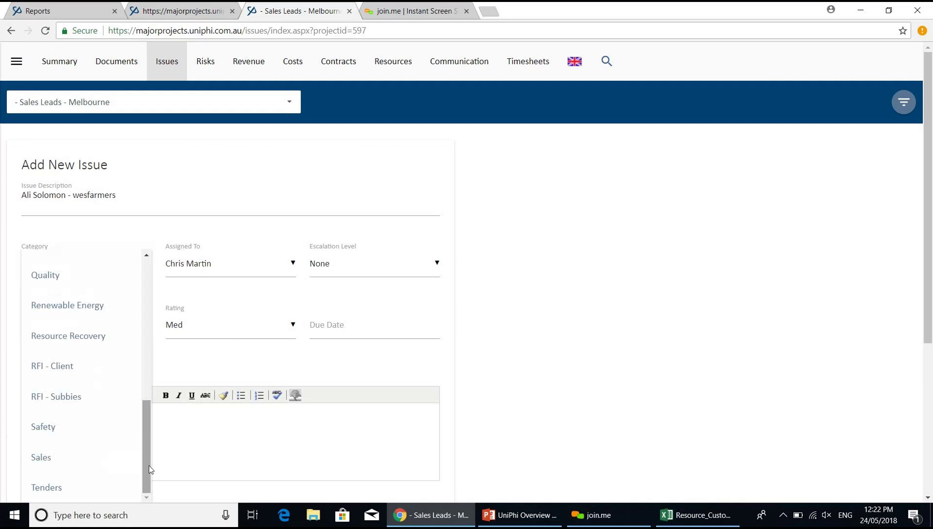
pyautogui.click(84, 458)
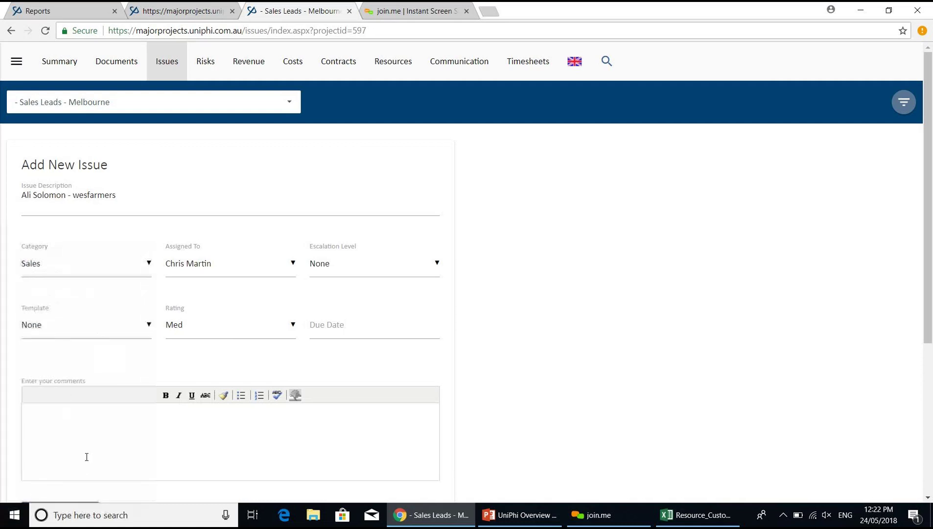
pyautogui.click(344, 320)
pyautogui.click(411, 347)
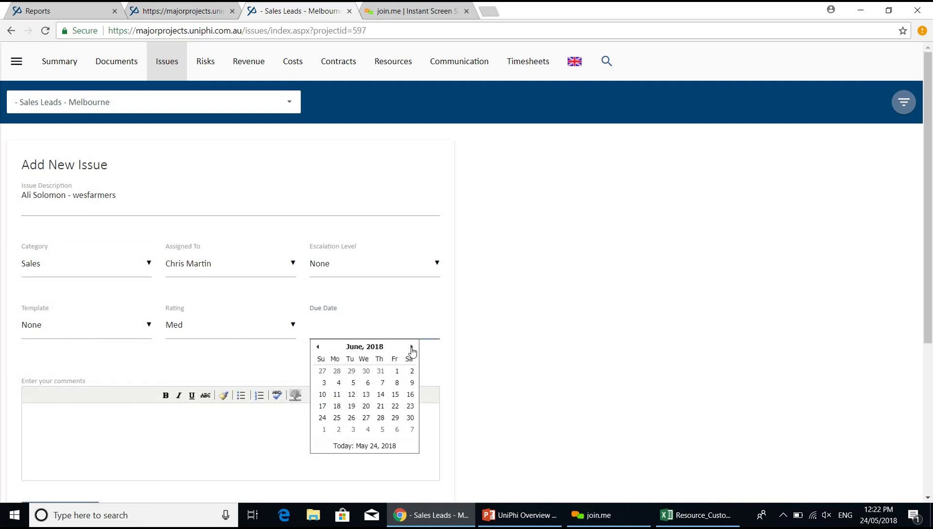
pyautogui.click(395, 395)
# - Begin an underlined comment on the issue, then go to the Reports page
pyautogui.scroll(-5, 219, 224)
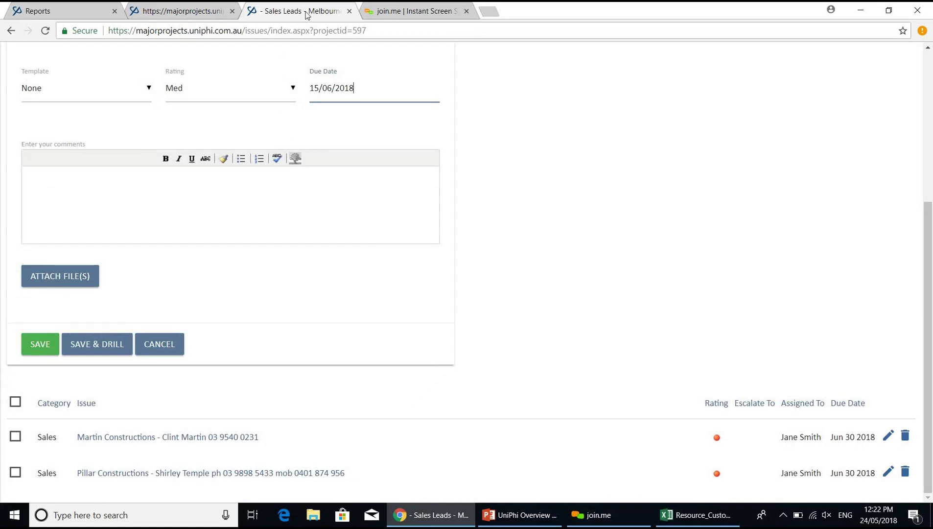
pyautogui.click(208, 187)
pyautogui.click(191, 158)
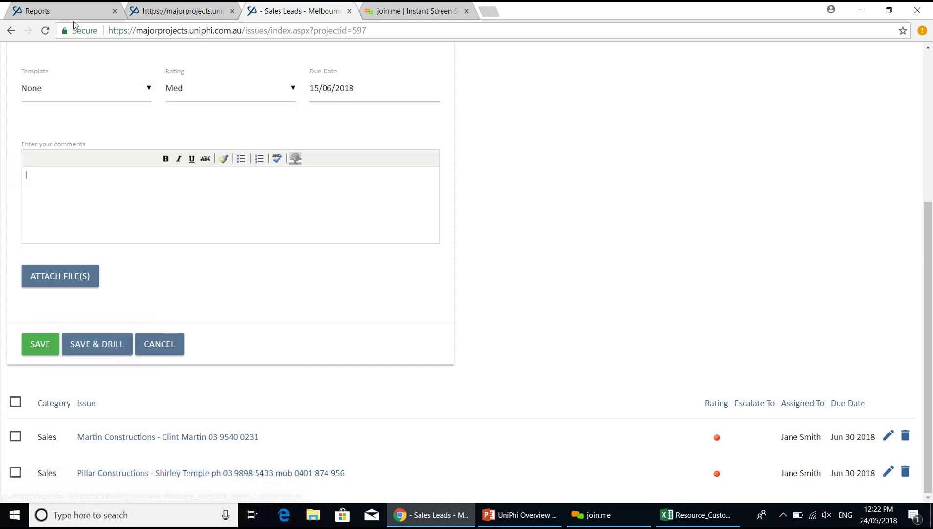
pyautogui.click(68, 10)
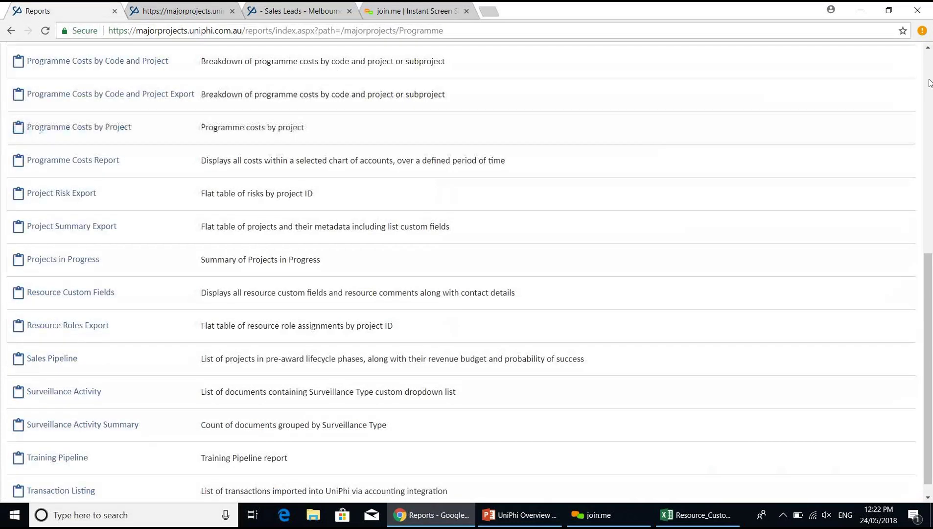
# - Open the Resources team page for Sales Leads - Melbourne and expand the project list
pyautogui.scroll(8, 612, 132)
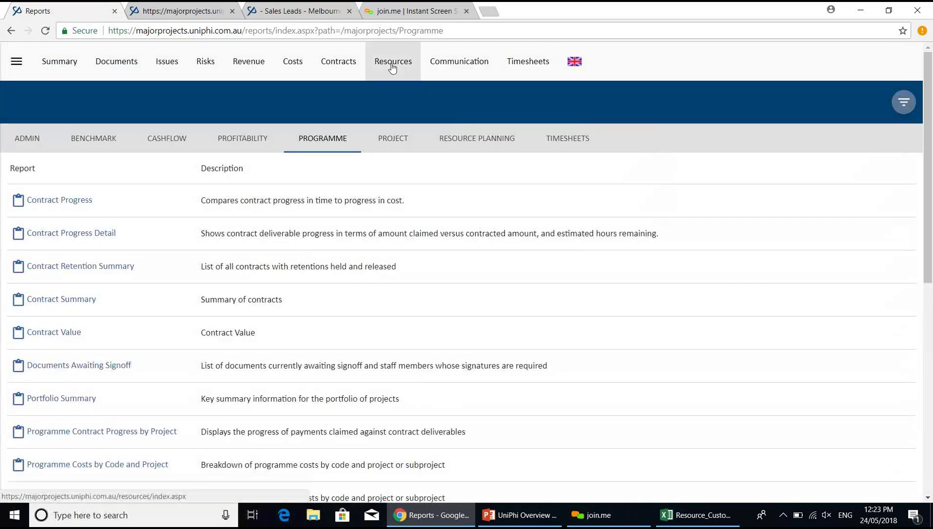
pyautogui.click(393, 66)
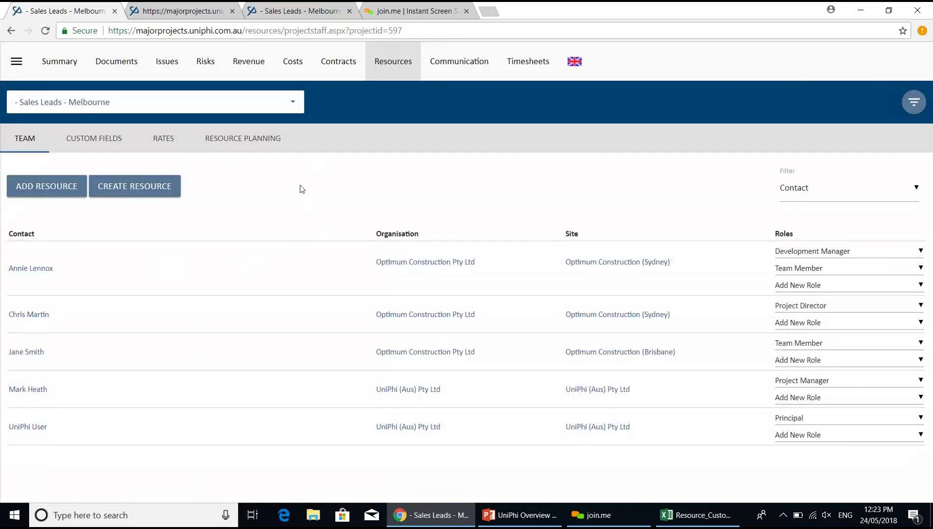
pyautogui.click(293, 106)
# - Show All Projects, open the Wesfarmers project manager's contact record and copy its URL
pyautogui.scroll(10, 300, 131)
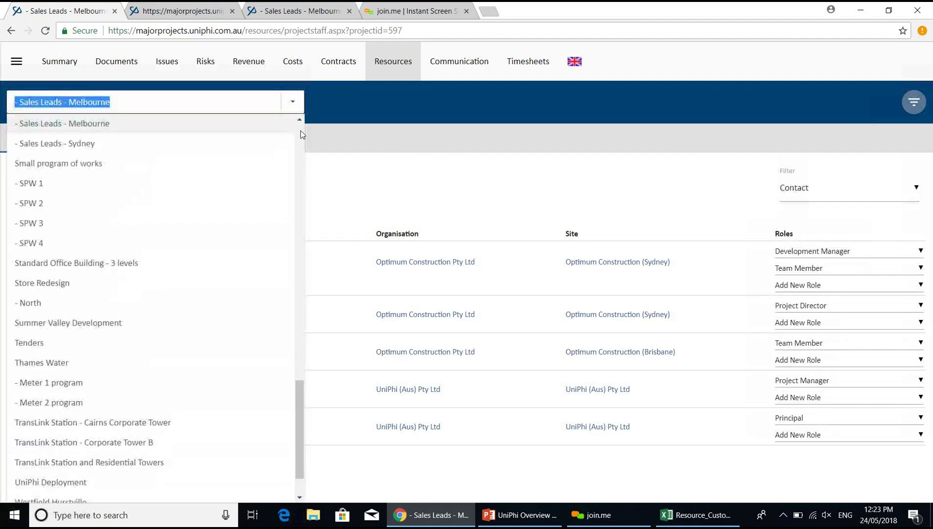
pyautogui.click(254, 131)
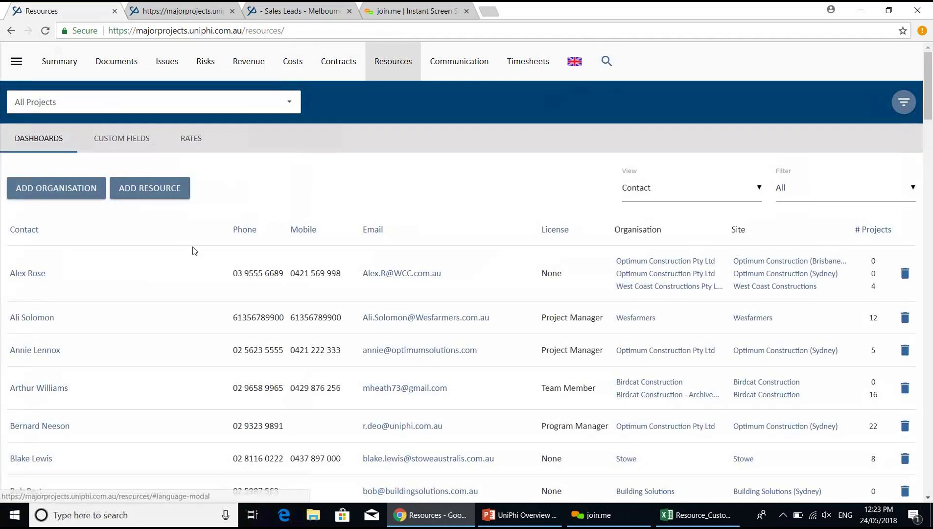
pyautogui.click(28, 319)
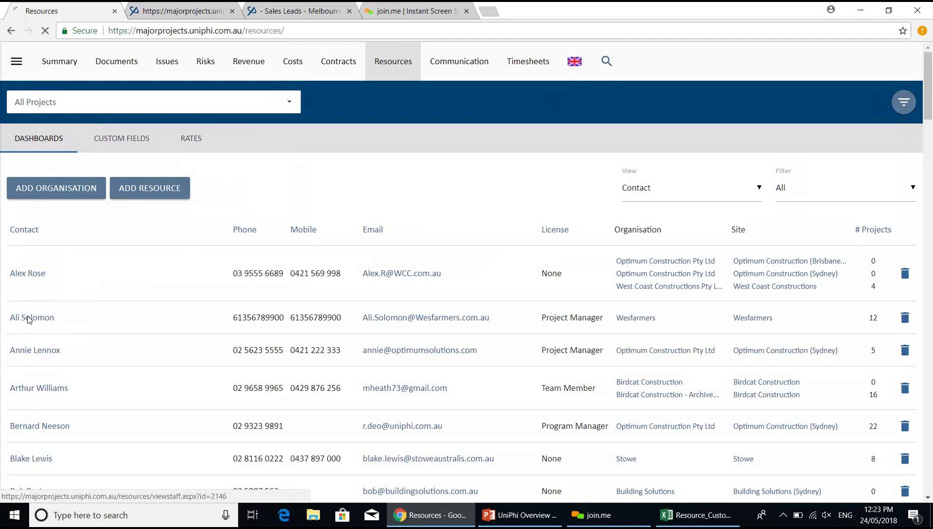
pyautogui.click(353, 32)
pyautogui.hotkey('ctrl', 'c')
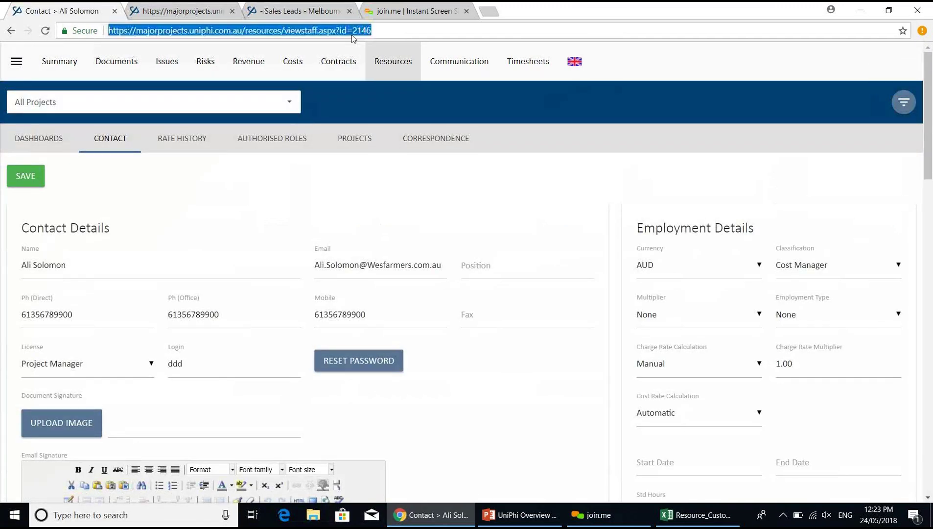
pyautogui.click(189, 10)
# - Paste the contact's page link into the issue comments and save the Sales issue
pyautogui.click(319, 7)
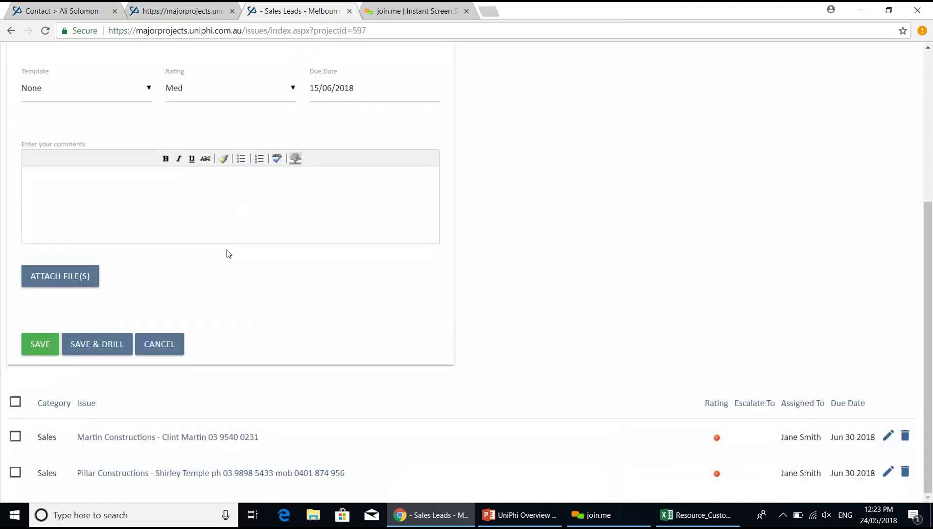
pyautogui.hotkey('ctrl', 'v')
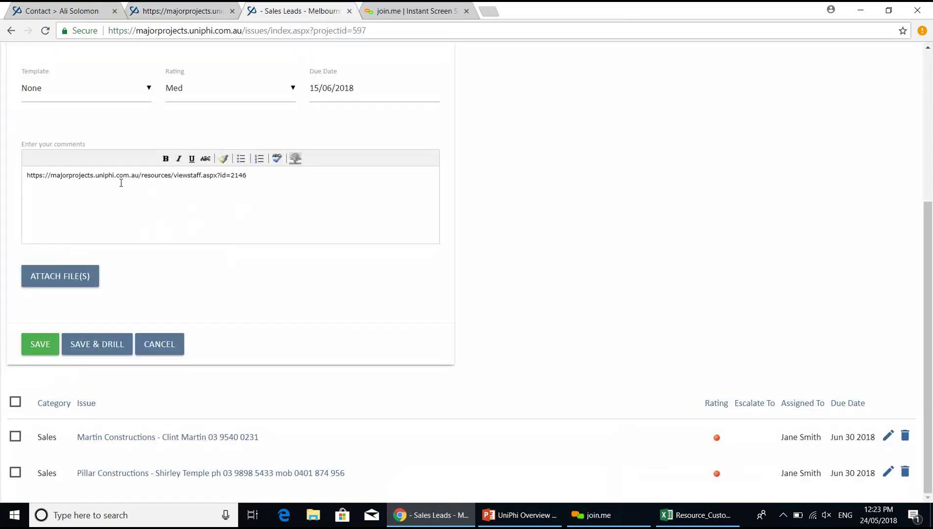
pyautogui.click(43, 344)
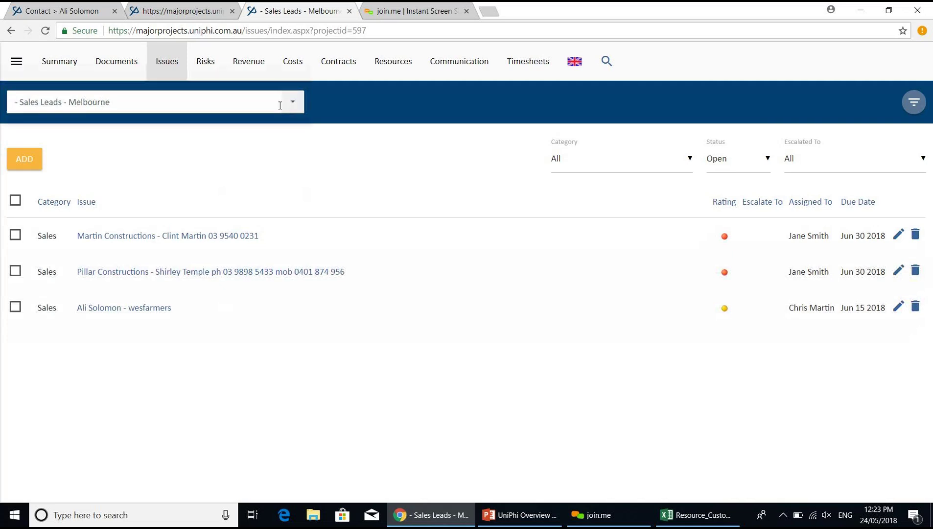
# - Show open issues for All Projects filtered to the Sales category
pyautogui.click(296, 107)
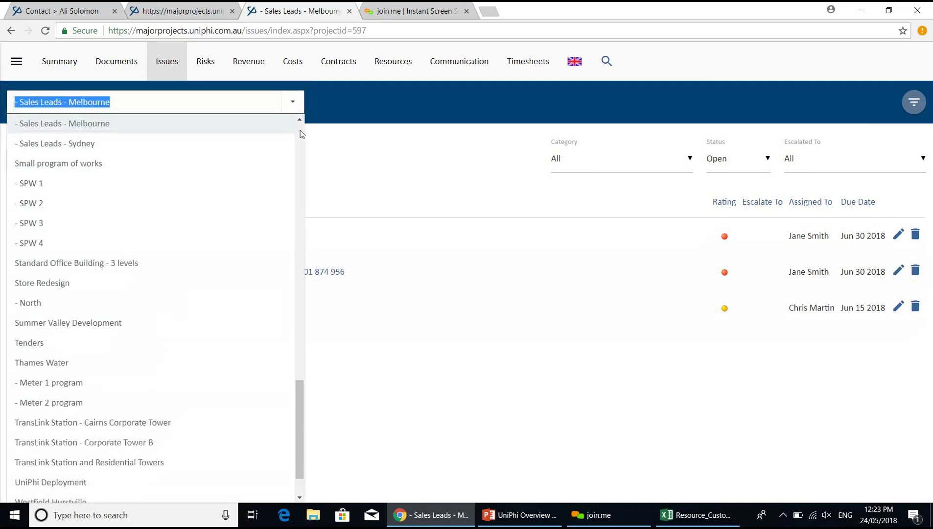
pyautogui.scroll(15, 300, 133)
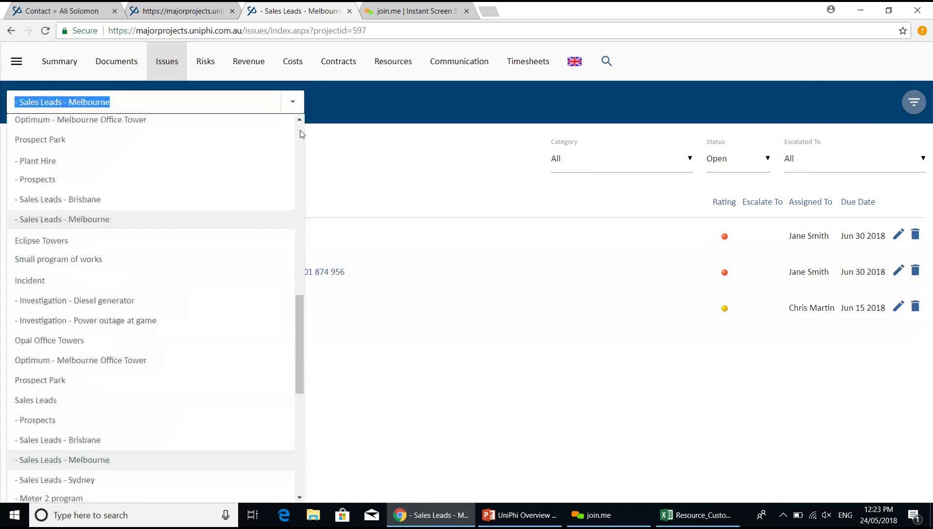
pyautogui.click(267, 129)
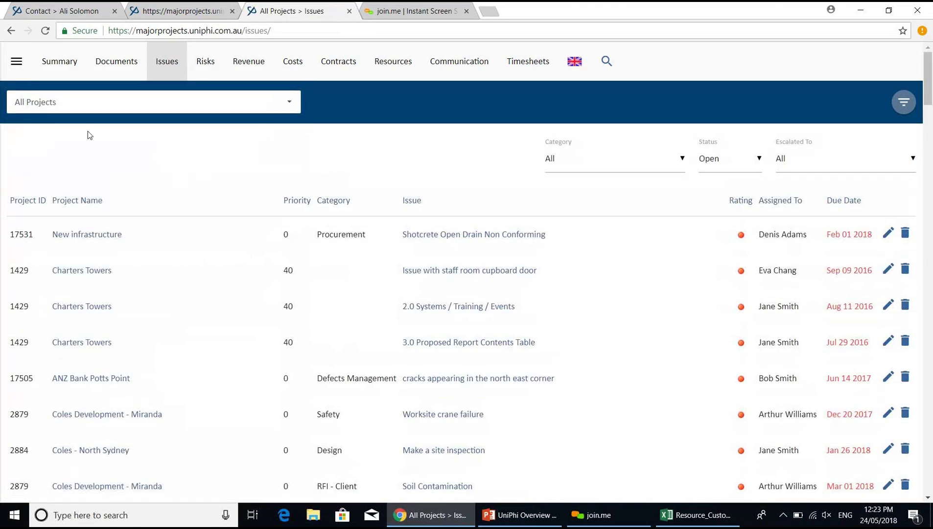
pyautogui.click(609, 172)
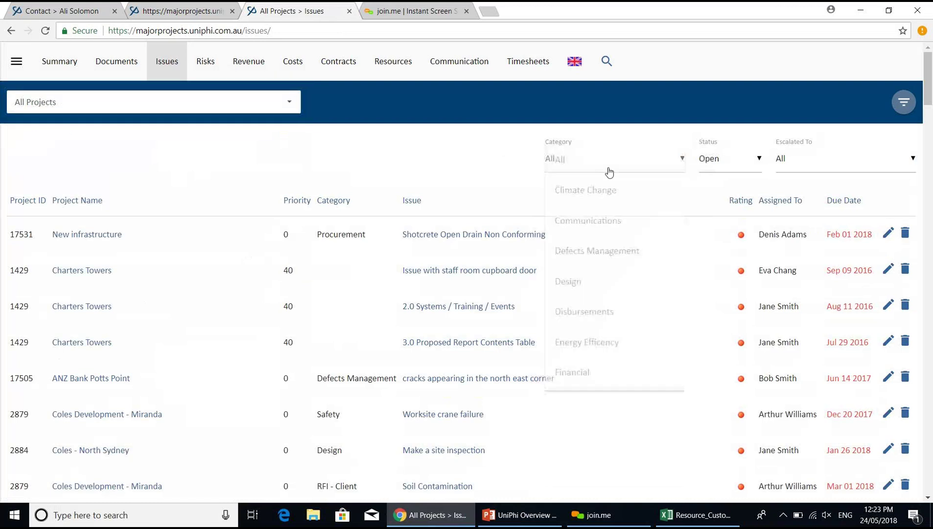
pyautogui.scroll(-7, 679, 387)
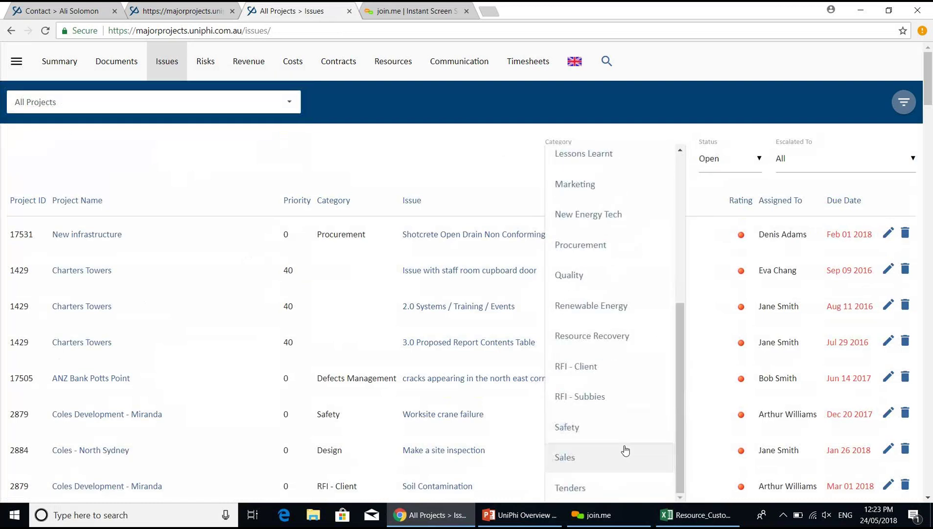
pyautogui.click(623, 449)
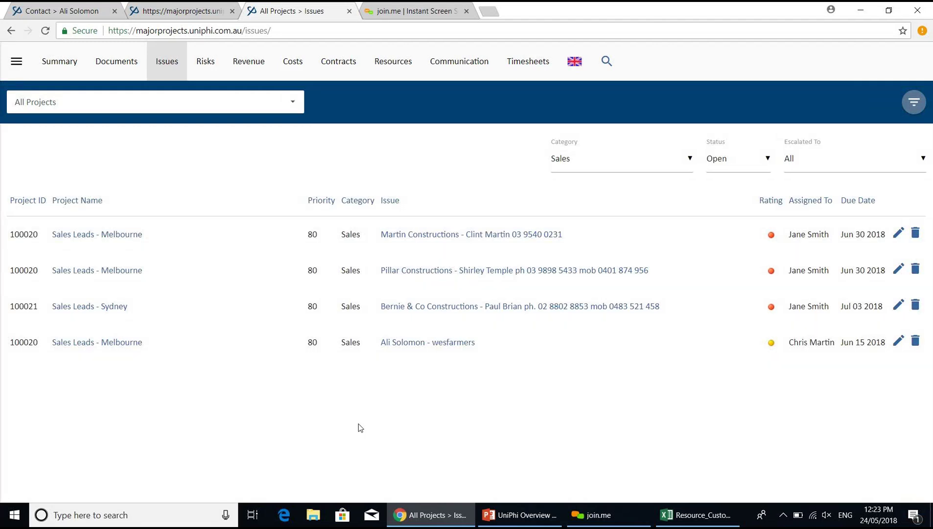
pyautogui.click(437, 311)
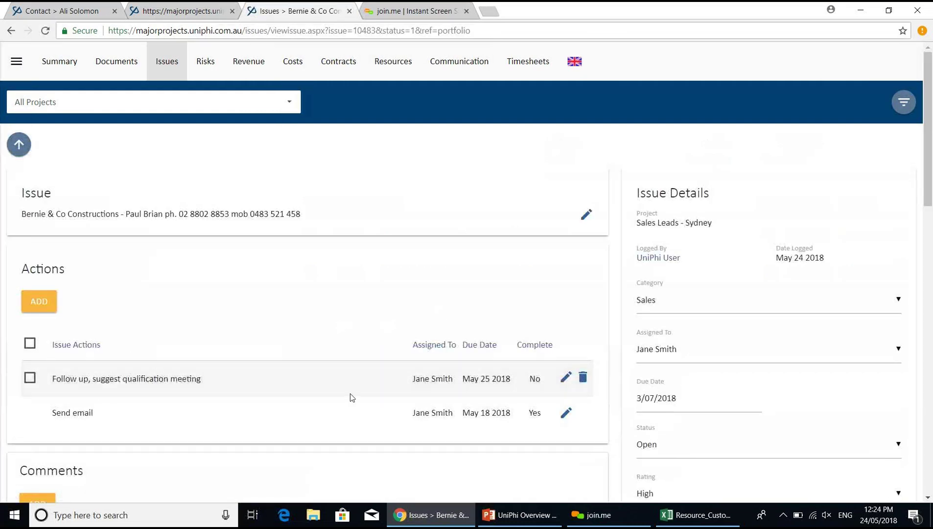
pyautogui.click(930, 421)
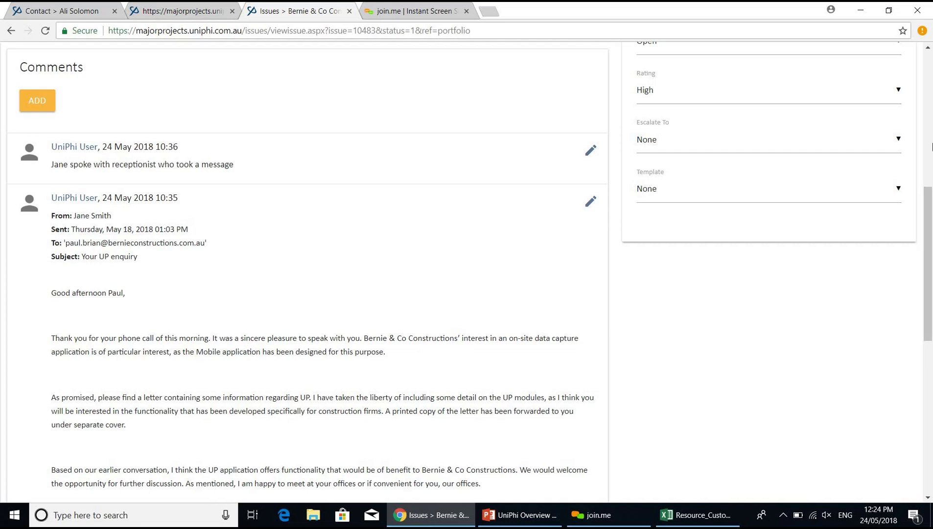
pyautogui.click(931, 147)
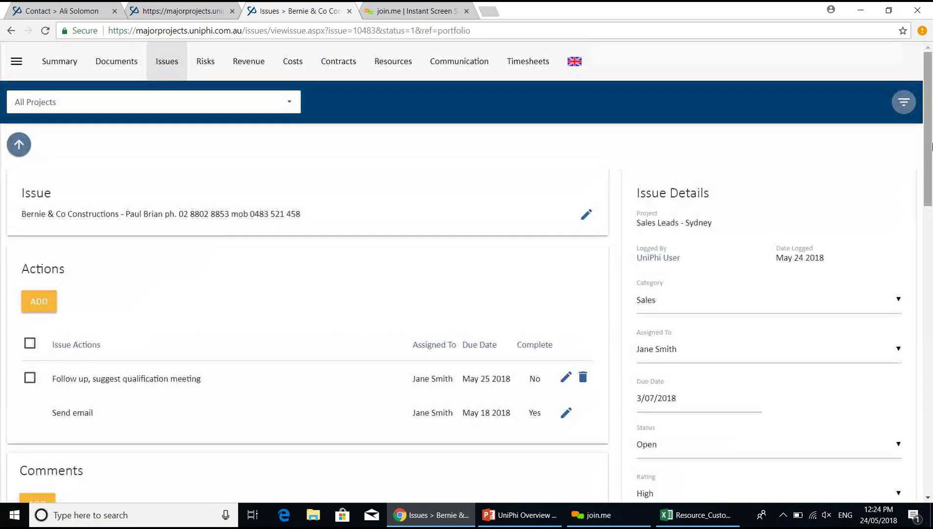
pyautogui.click(14, 148)
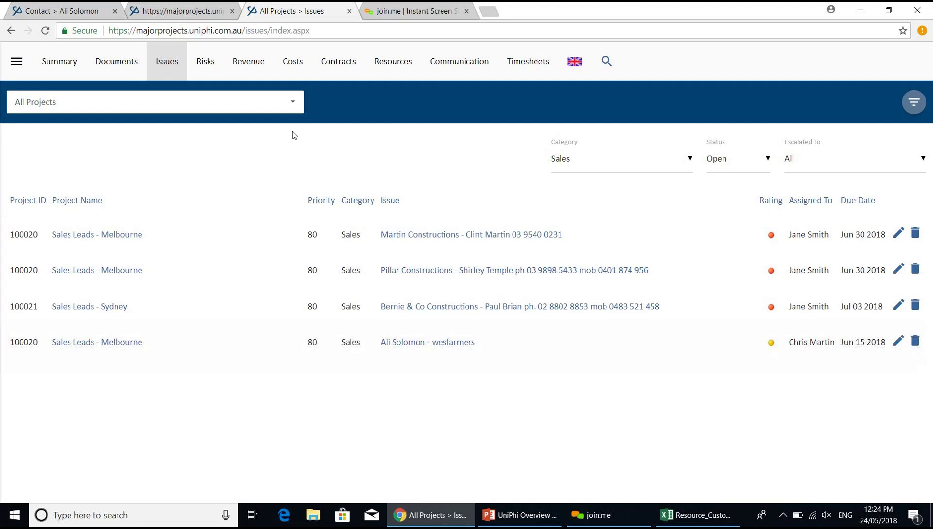
# - Create a new project named 'Wesfarmers - Uniphi Deployment' from the portfolio Summary
pyautogui.click(66, 77)
pyautogui.click(43, 160)
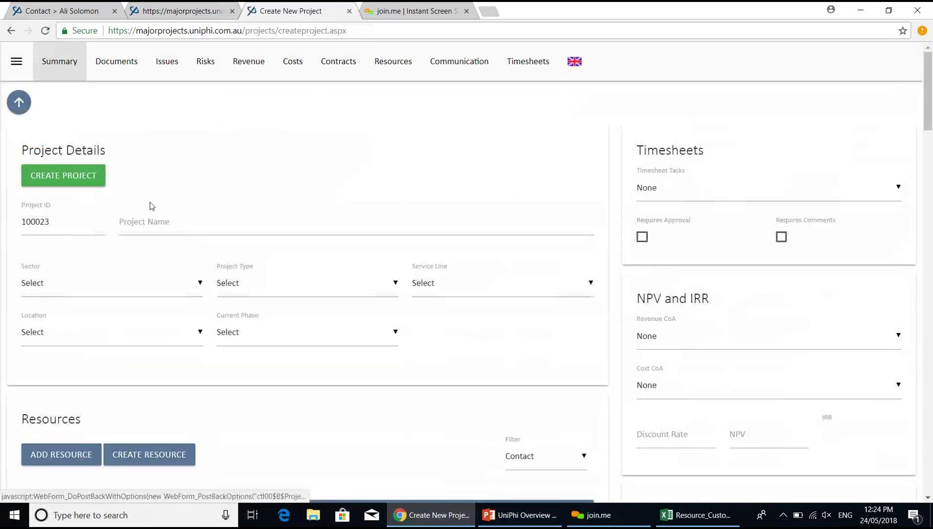
pyautogui.click(142, 229)
pyautogui.write('Wesfarm')
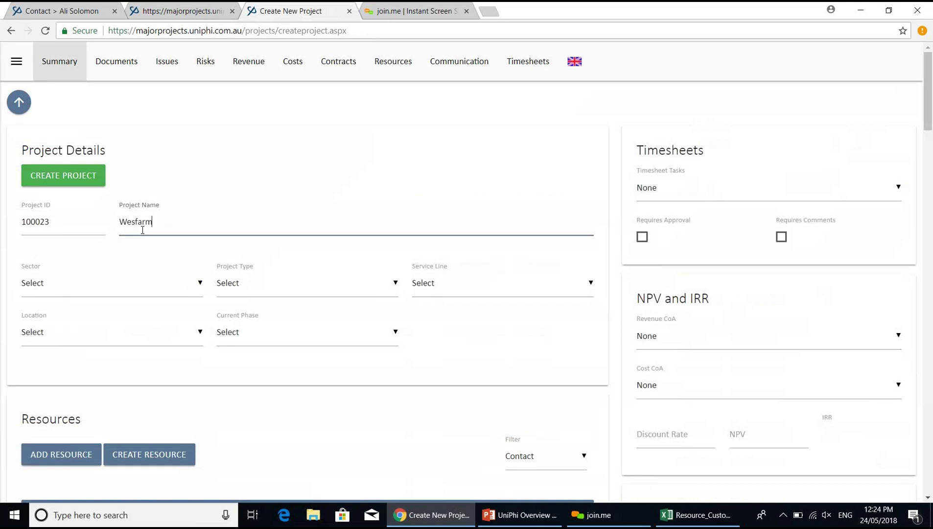
pyautogui.write('ers -')
pyautogui.write(' Uniph')
pyautogui.write('i')
pyautogui.write(' SD')
pyautogui.write('eploym')
pyautogui.write('ent')
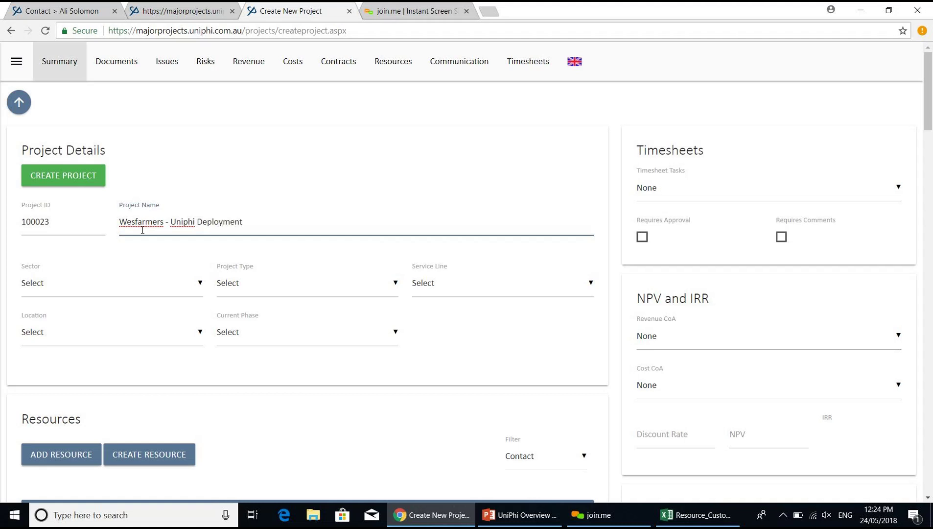
# - Set sector Retail, type New Build, service line Project Management, location Melbourne, phase Opportunity
pyautogui.click(154, 281)
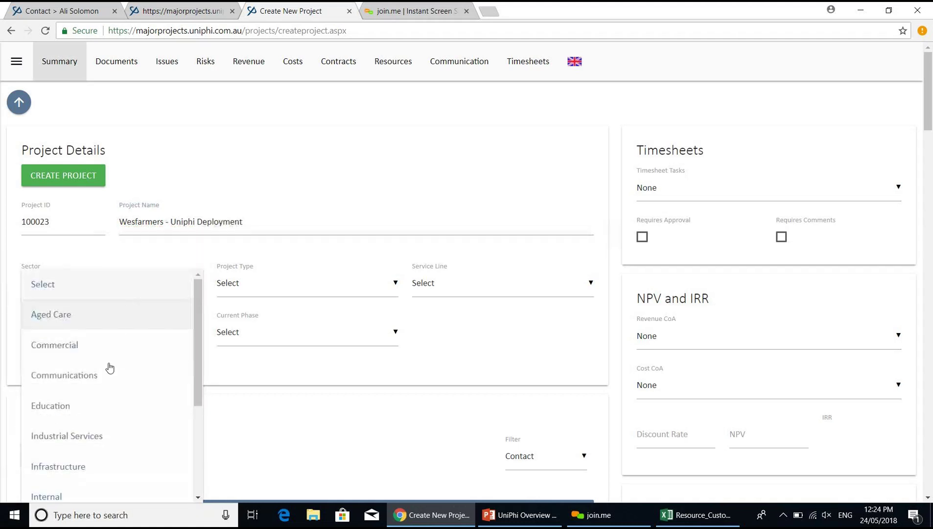
pyautogui.click(200, 448)
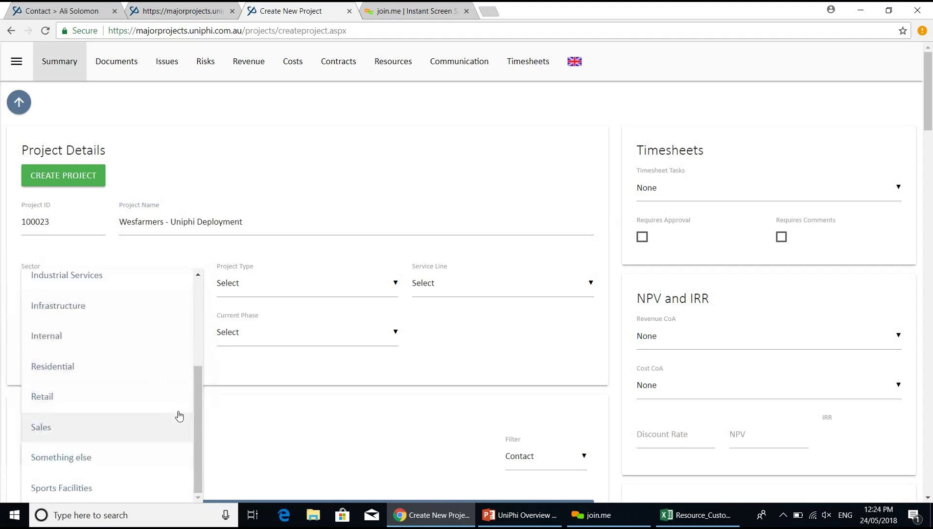
pyautogui.click(146, 407)
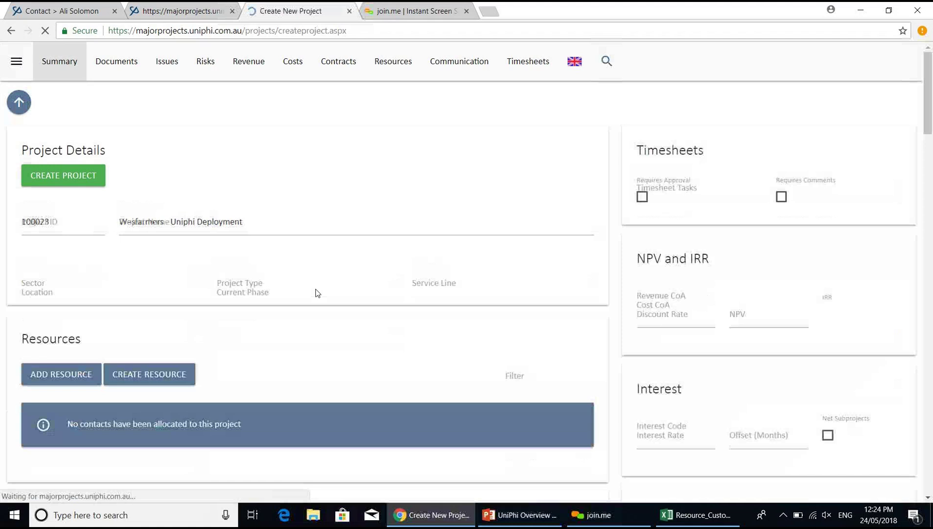
pyautogui.click(317, 291)
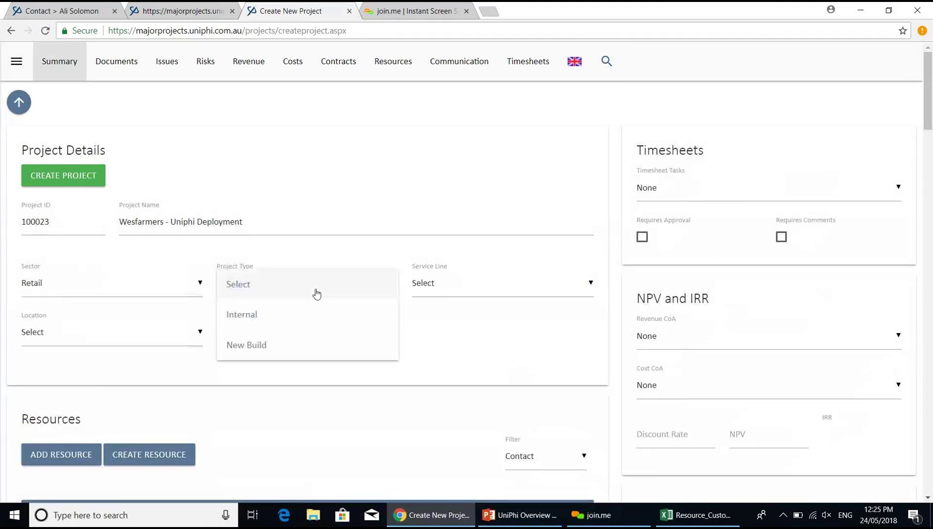
pyautogui.click(317, 346)
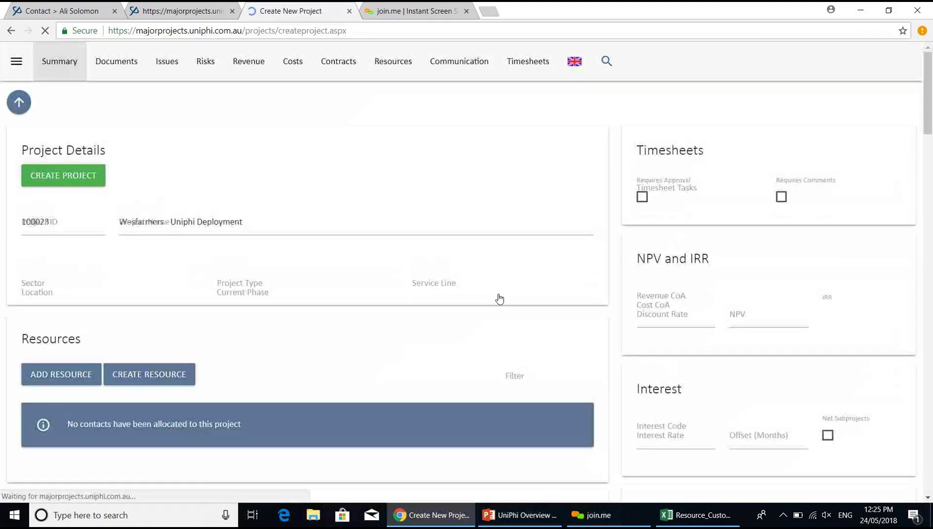
pyautogui.click(499, 297)
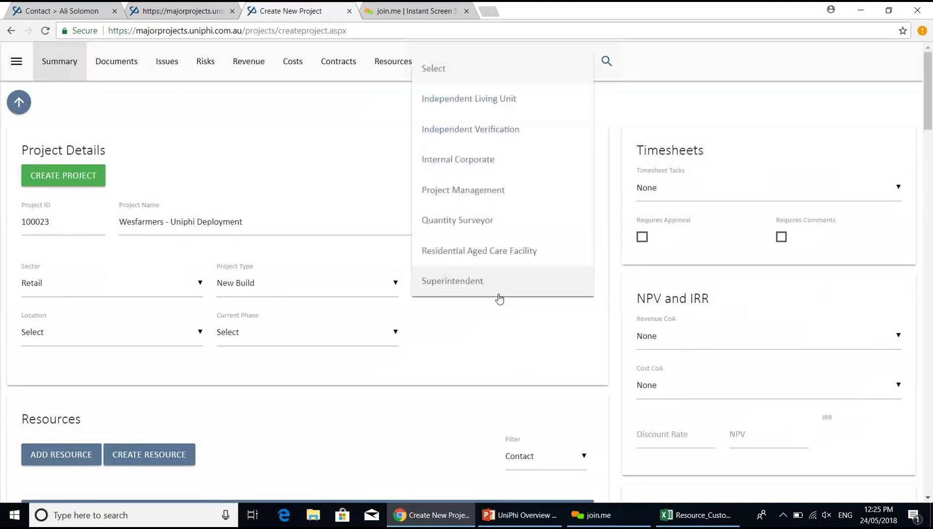
pyautogui.click(494, 203)
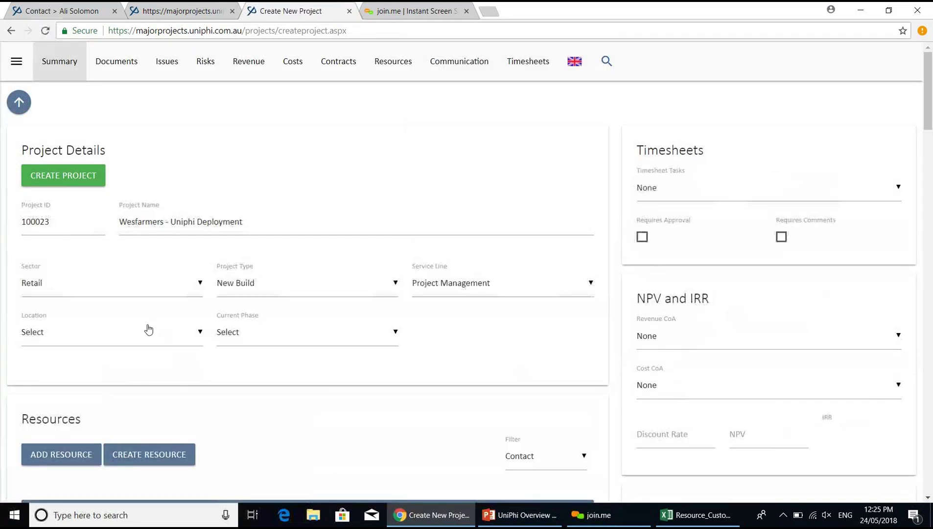
pyautogui.click(150, 333)
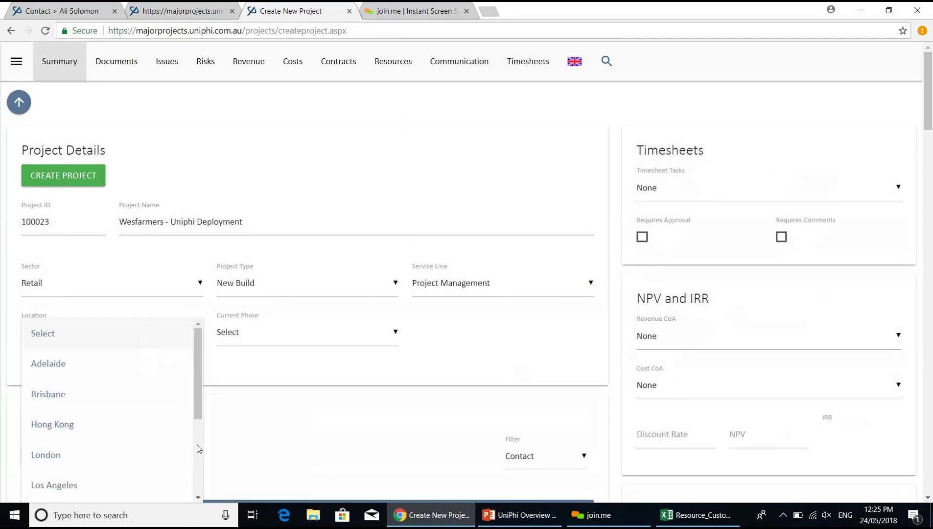
pyautogui.scroll(-3, 199, 448)
pyautogui.click(53, 366)
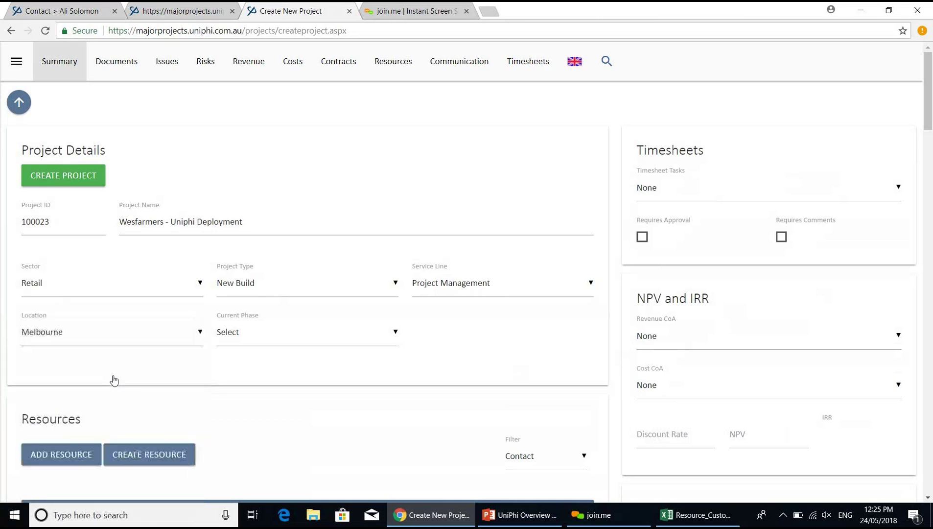
pyautogui.click(308, 342)
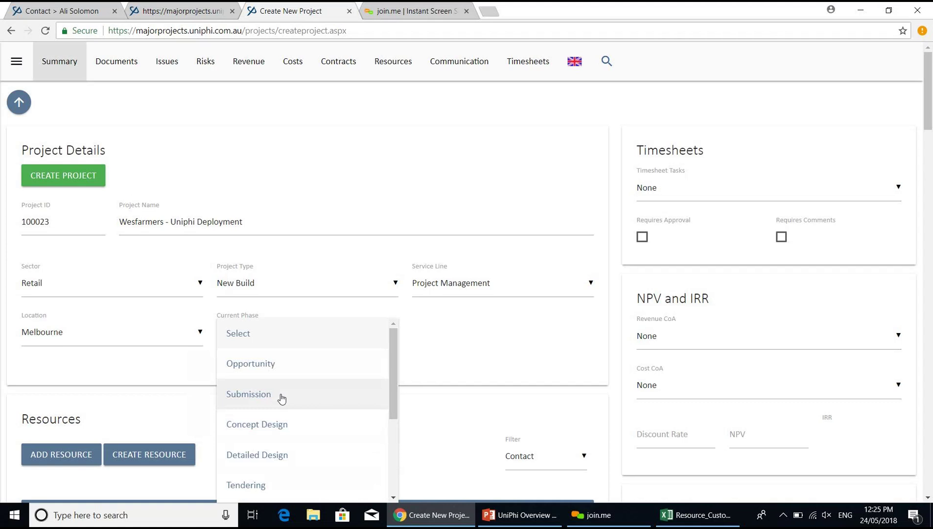
pyautogui.click(275, 367)
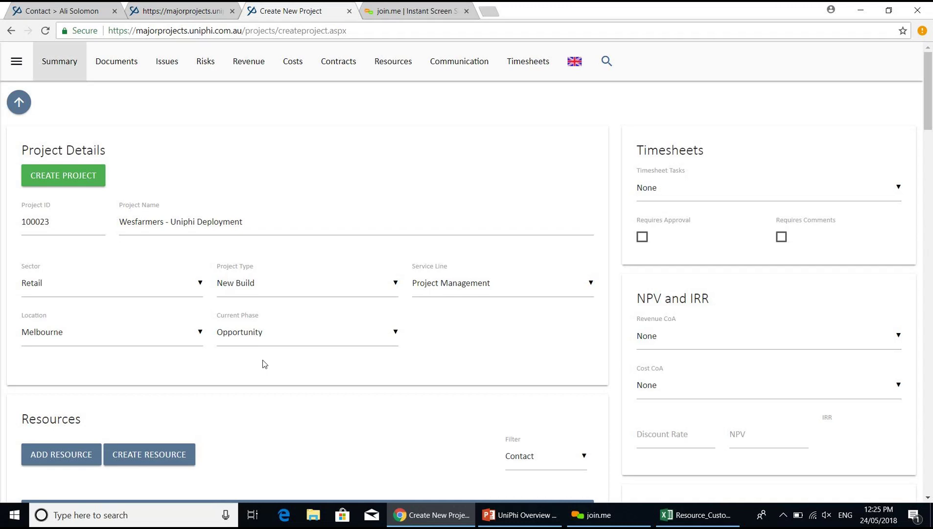
pyautogui.click(928, 498)
# - Add the UniPhi User contact as a resource on the new project
pyautogui.click(929, 498)
pyautogui.click(928, 498)
pyautogui.click(929, 498)
pyautogui.click(928, 498)
pyautogui.click(929, 498)
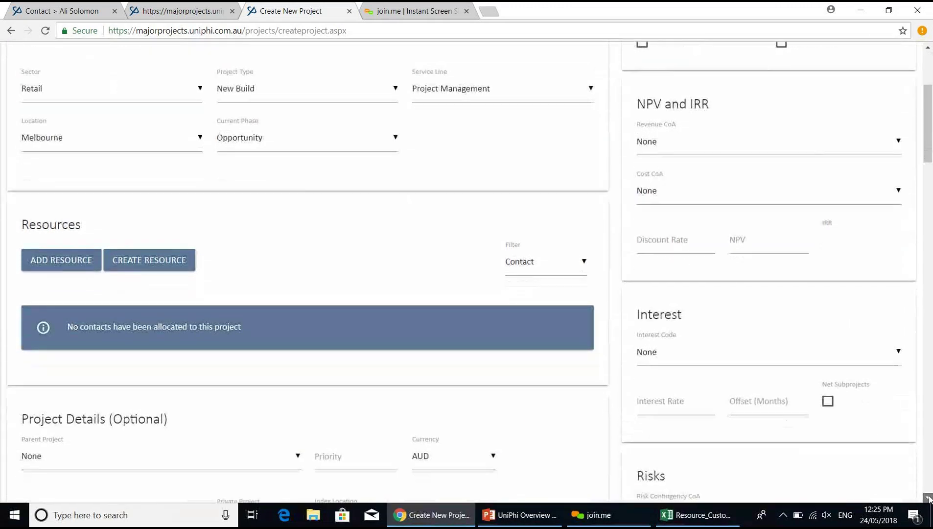
pyautogui.click(928, 498)
pyautogui.click(61, 241)
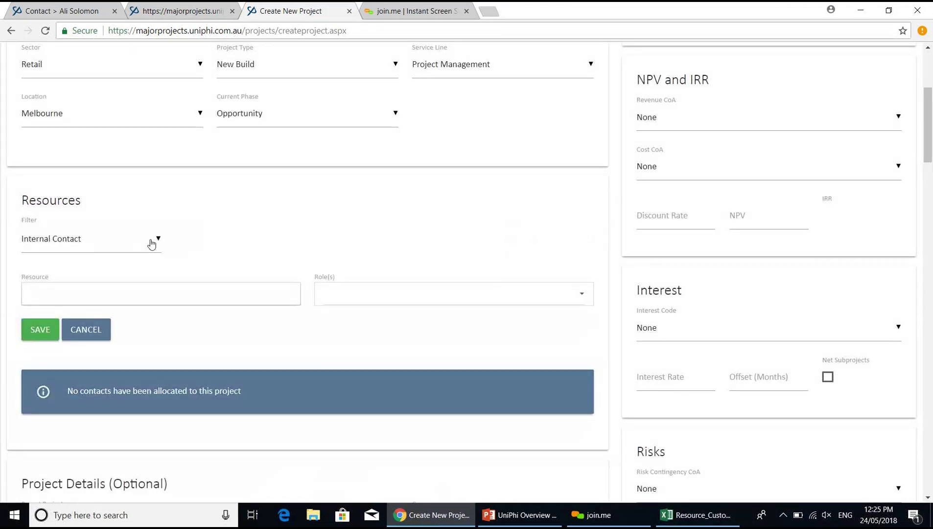
pyautogui.write('uniphi')
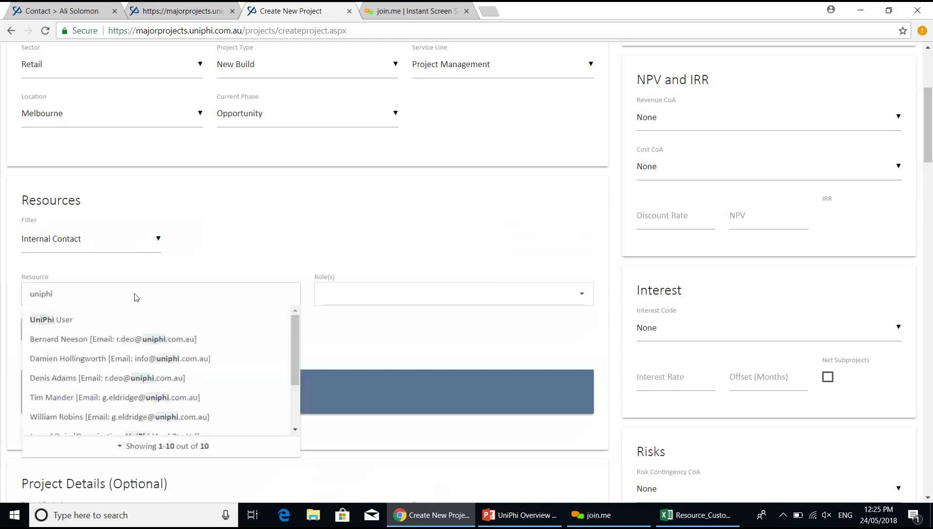
pyautogui.click(116, 322)
# - Give the resource the Project Manager role and save the allocation
pyautogui.click(359, 301)
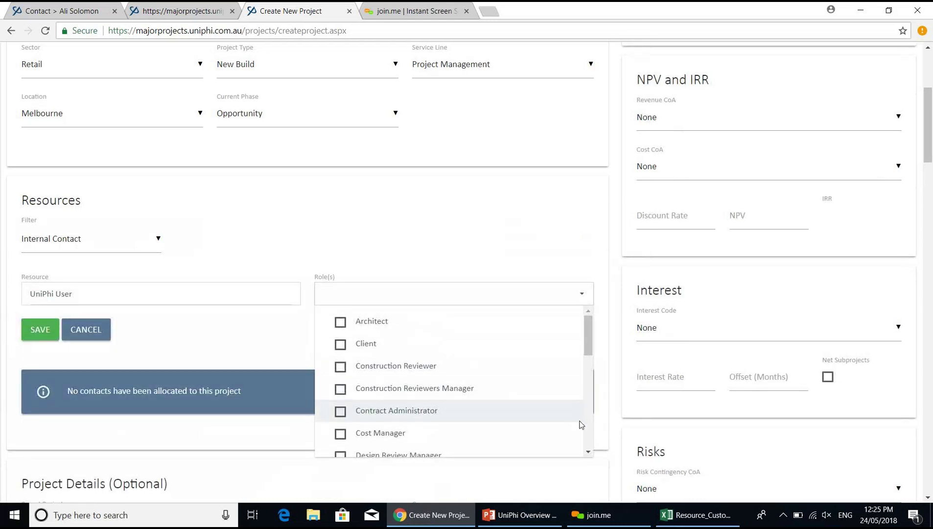
pyautogui.scroll(-3, 589, 429)
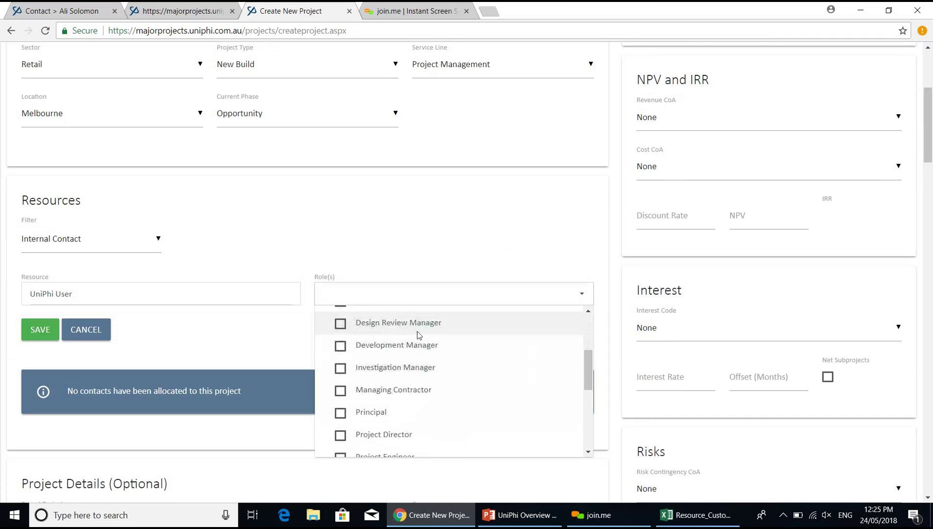
pyautogui.scroll(3, 593, 334)
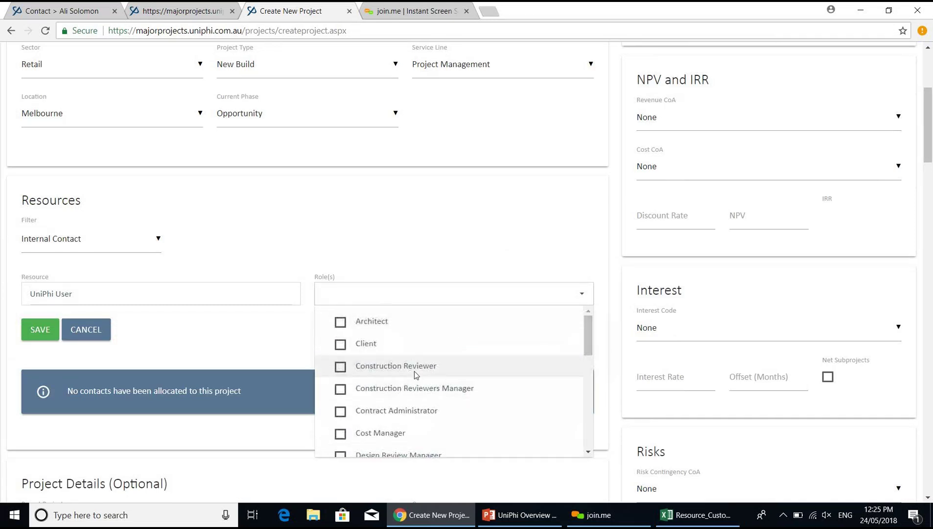
pyautogui.scroll(-3, 588, 416)
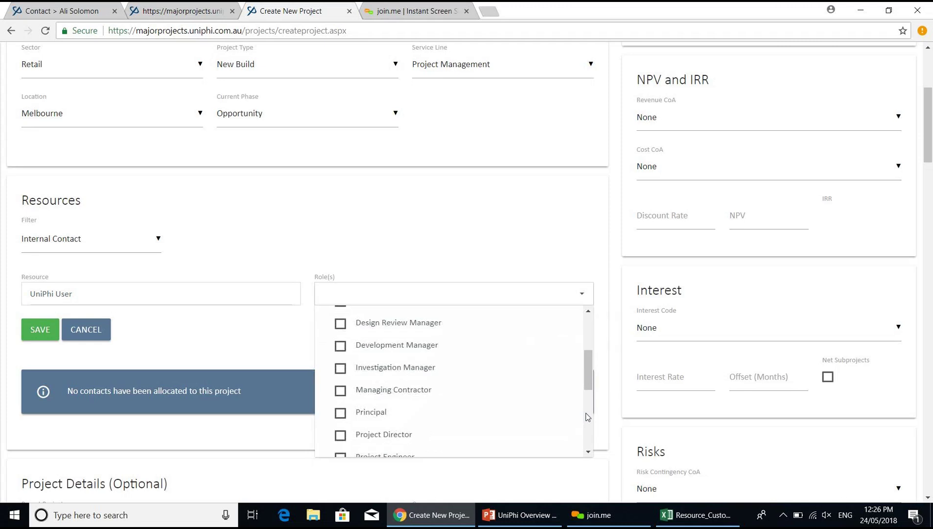
pyautogui.scroll(-3, 589, 417)
pyautogui.click(343, 348)
pyautogui.click(41, 333)
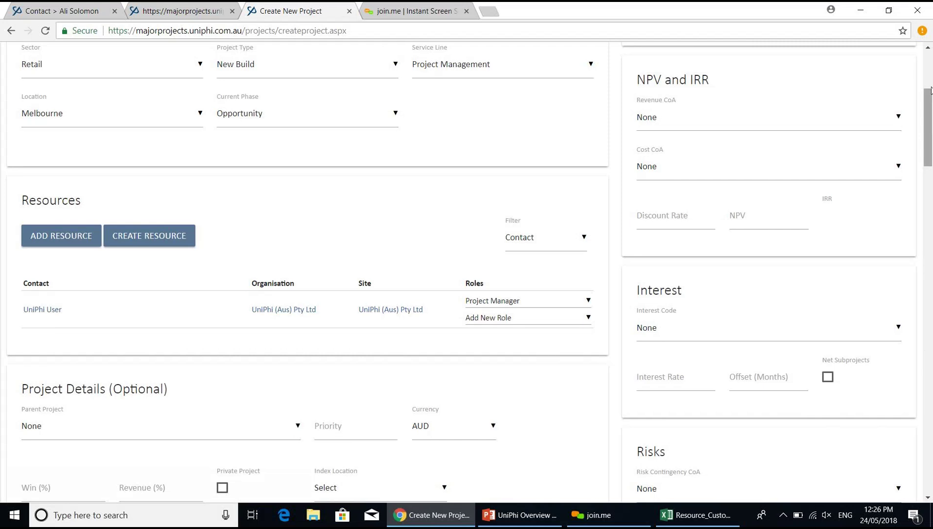
pyautogui.scroll(5, 385, 198)
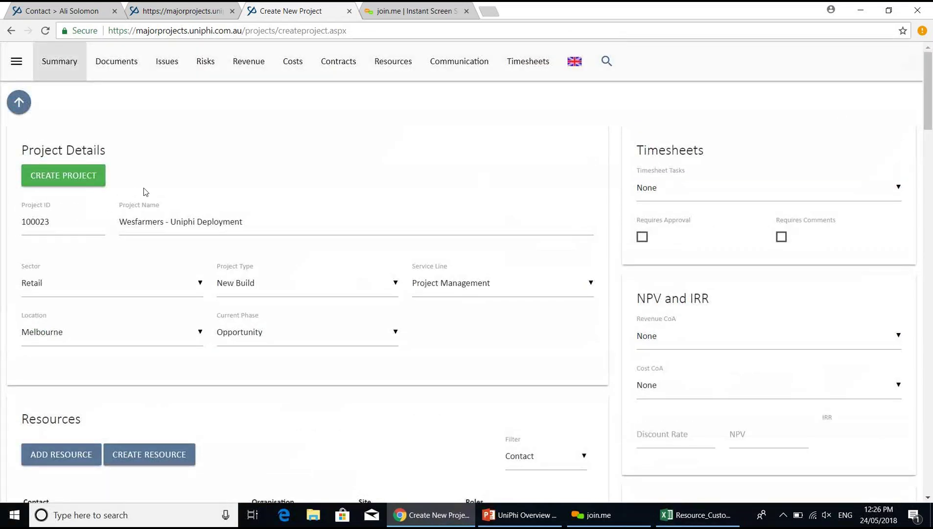
pyautogui.click(299, 348)
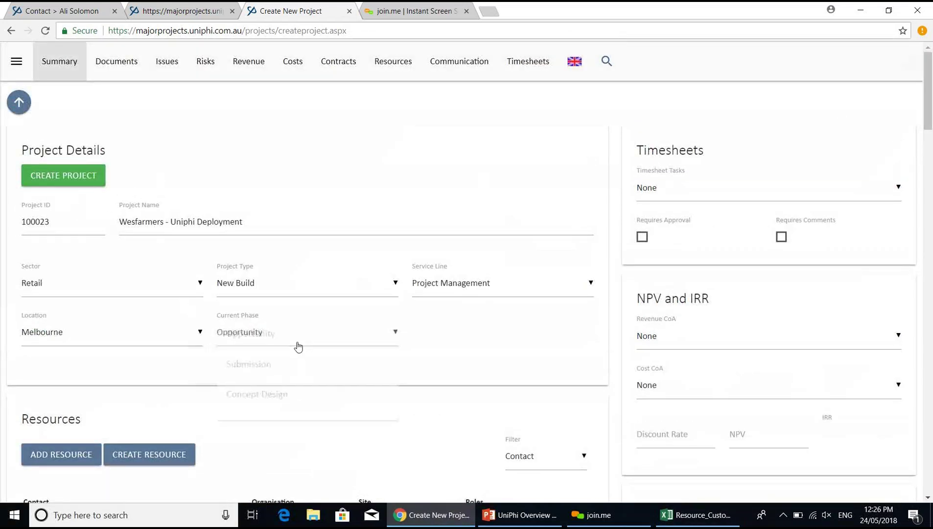
pyautogui.click(319, 182)
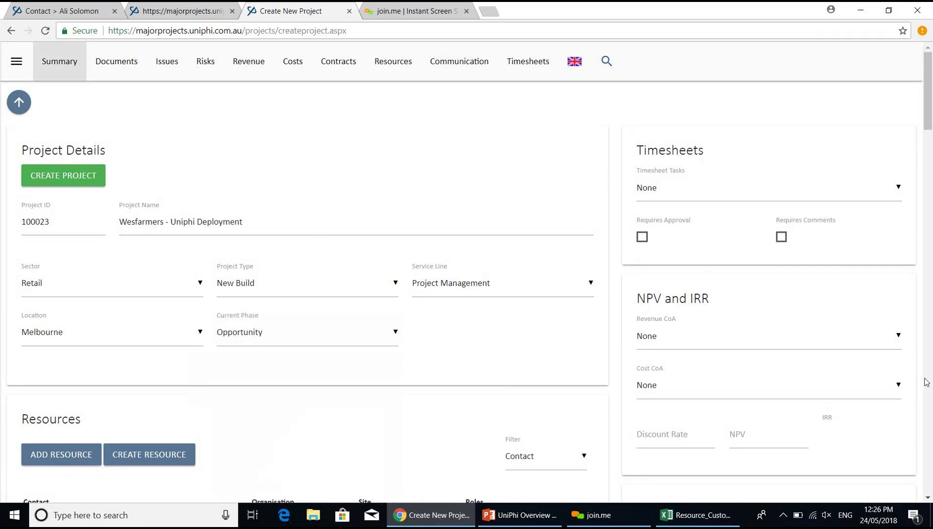
pyautogui.click(926, 381)
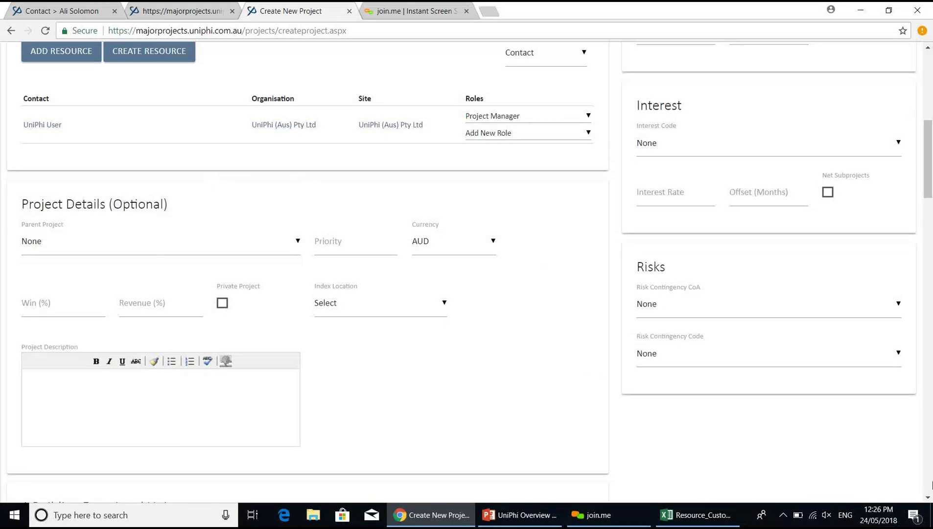
pyautogui.scroll(-20, 932, 485)
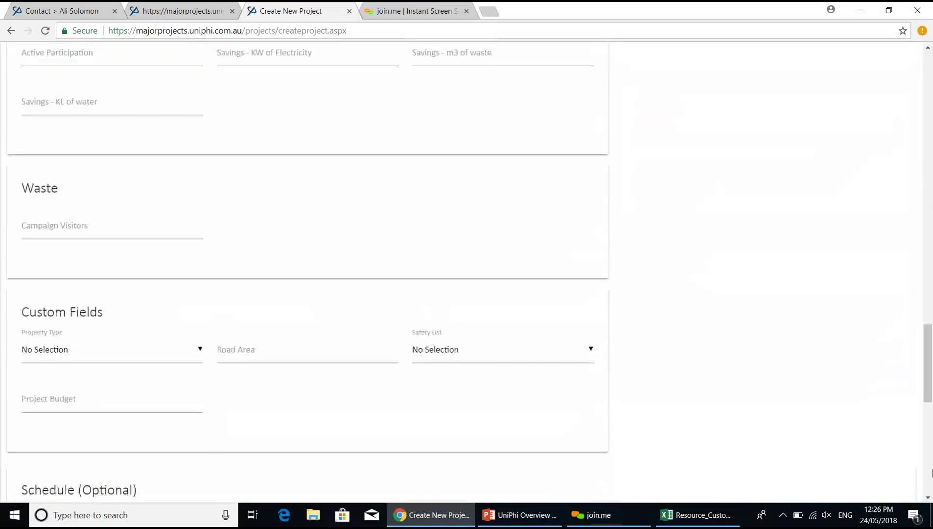
pyautogui.click(932, 473)
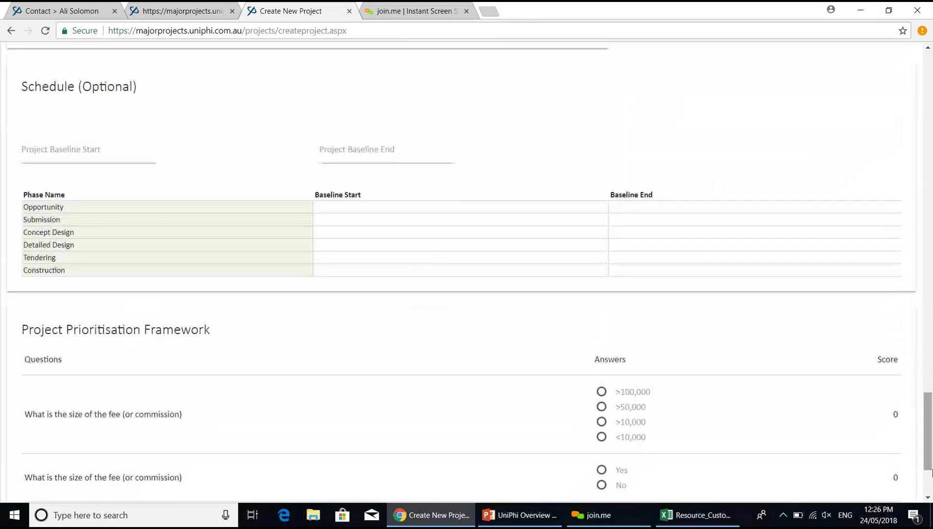
pyautogui.click(929, 491)
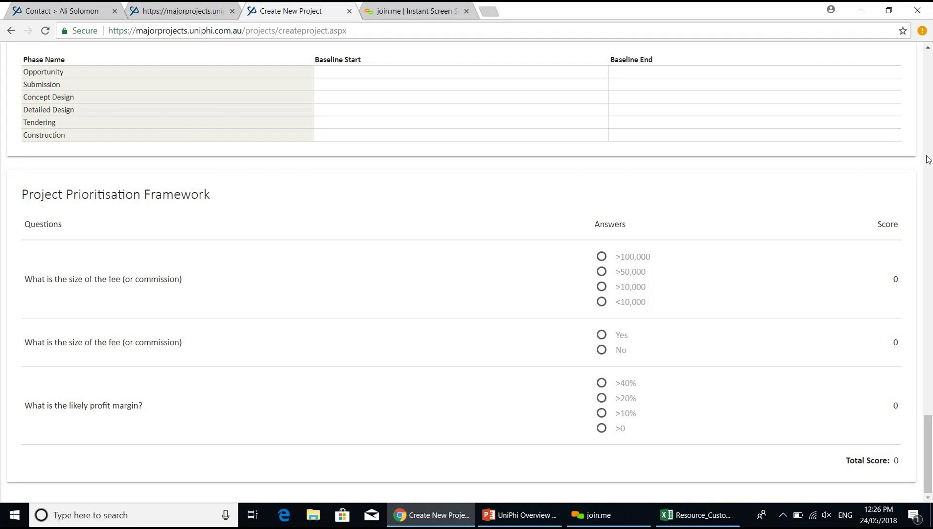
# - Create project 100023 Wesfarmers - Uniphi Deployment from the entered details
pyautogui.scroll(20, 929, 94)
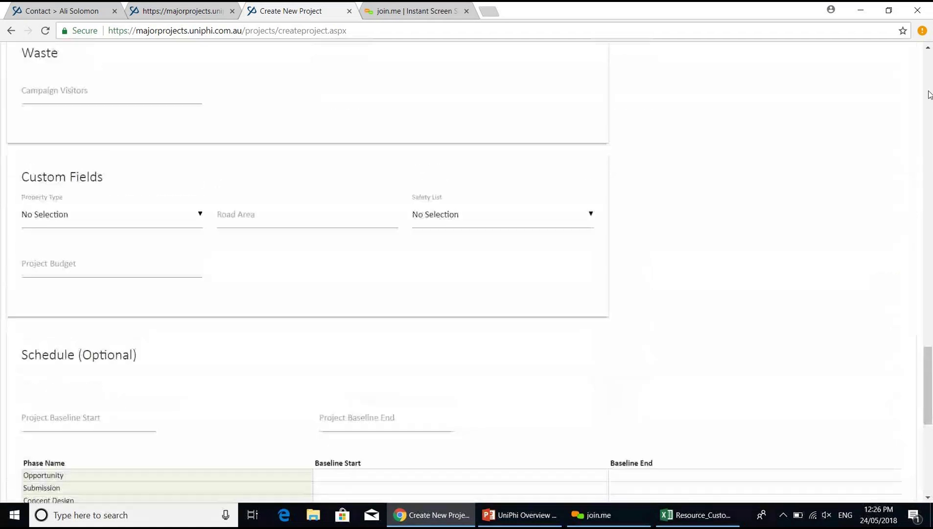
pyautogui.scroll(3, 929, 67)
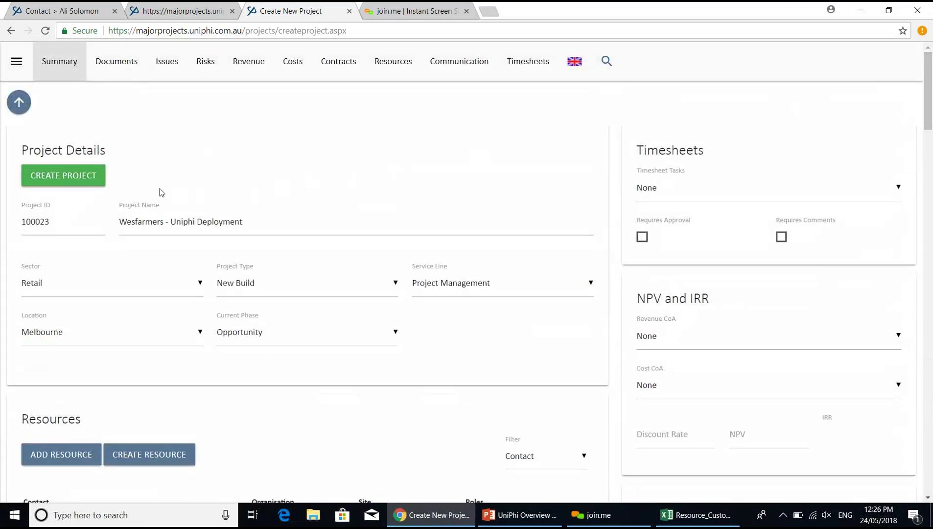
pyautogui.click(95, 178)
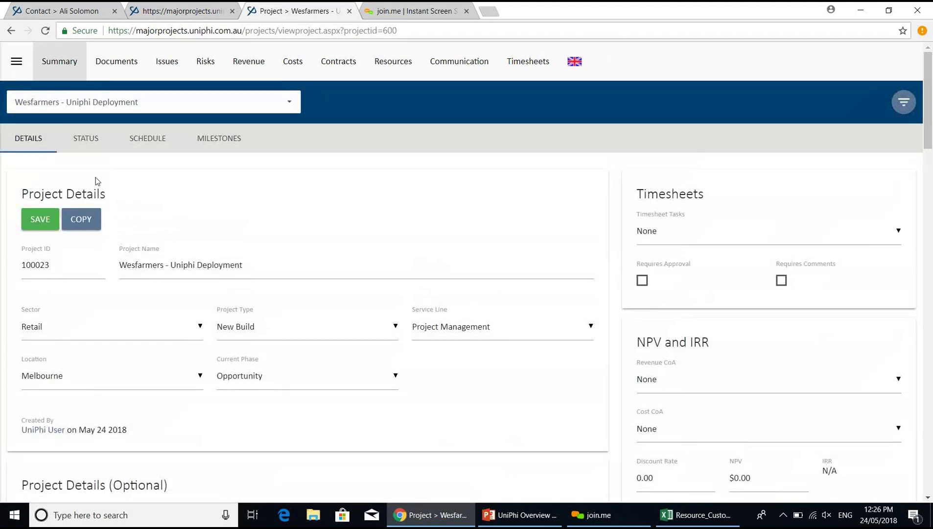
# - Switch the project selector to All Projects
pyautogui.click(286, 106)
pyautogui.scroll(20, 287, 137)
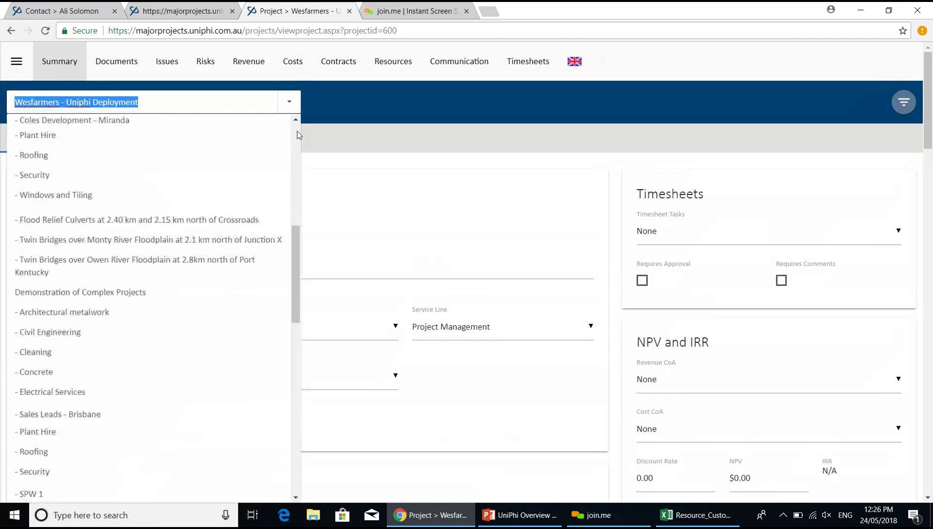
pyautogui.click(265, 131)
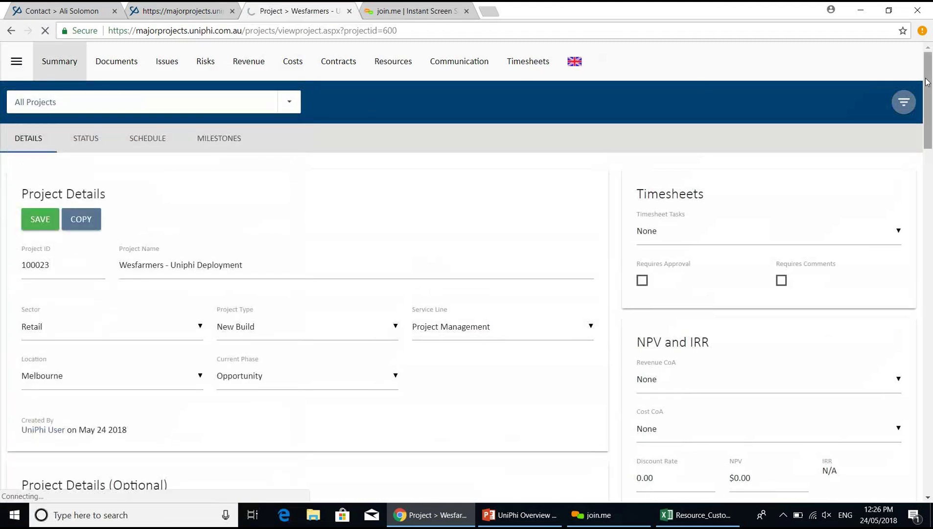
# - Change the portfolio Lifecycle filter from Open Phases to Opportunity
pyautogui.click(904, 102)
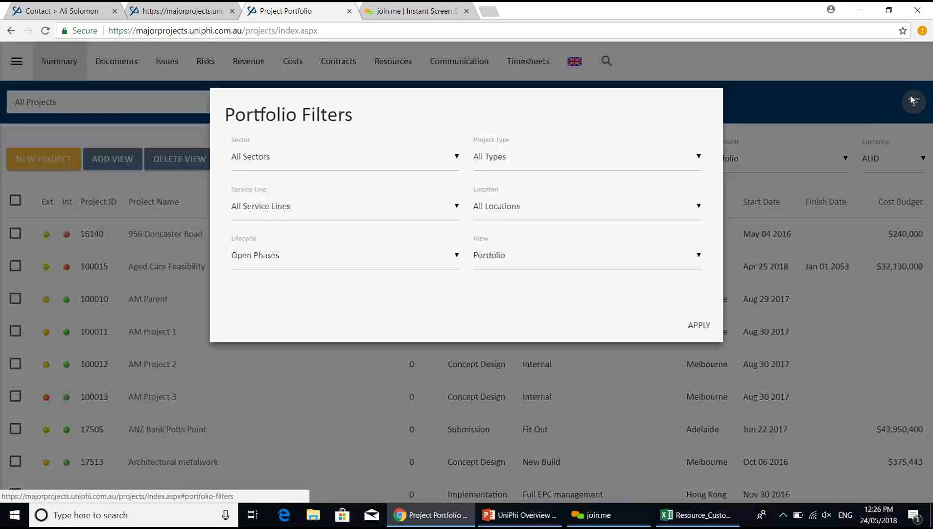
pyautogui.click(392, 256)
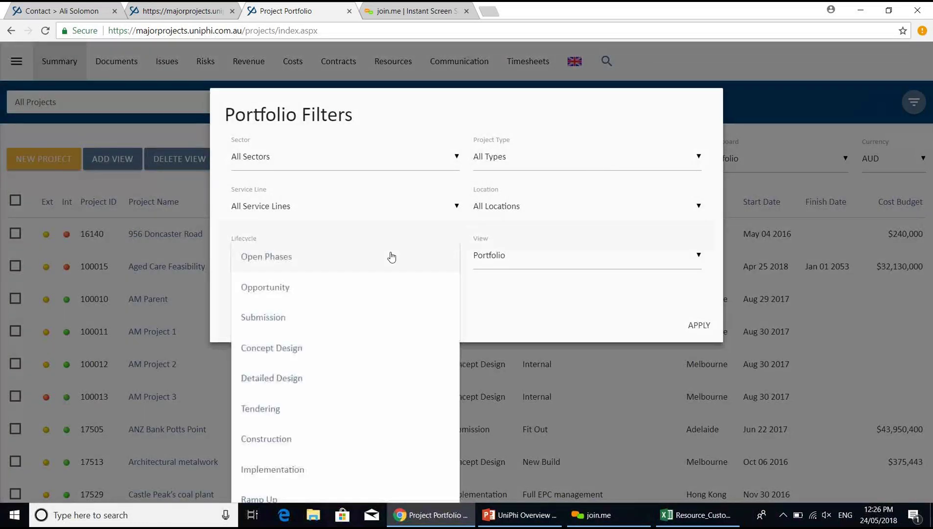
pyautogui.click(367, 286)
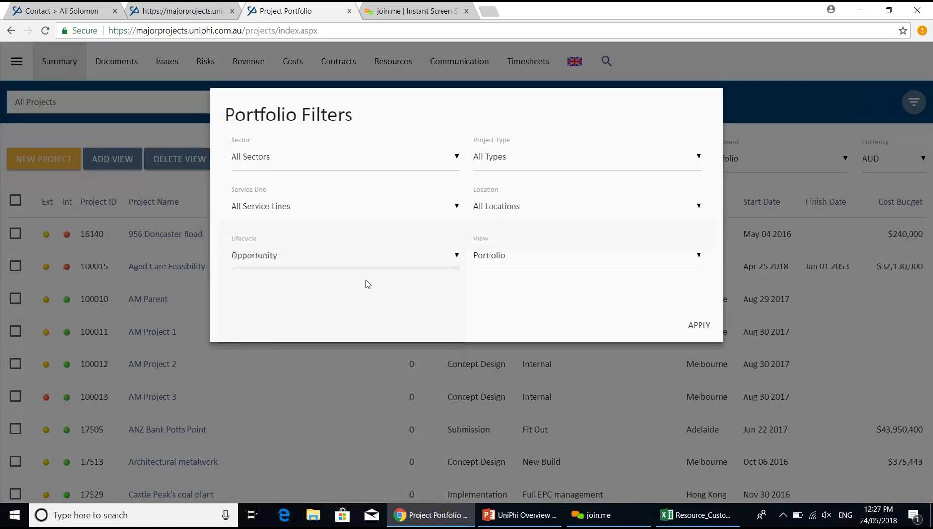
pyautogui.click(695, 325)
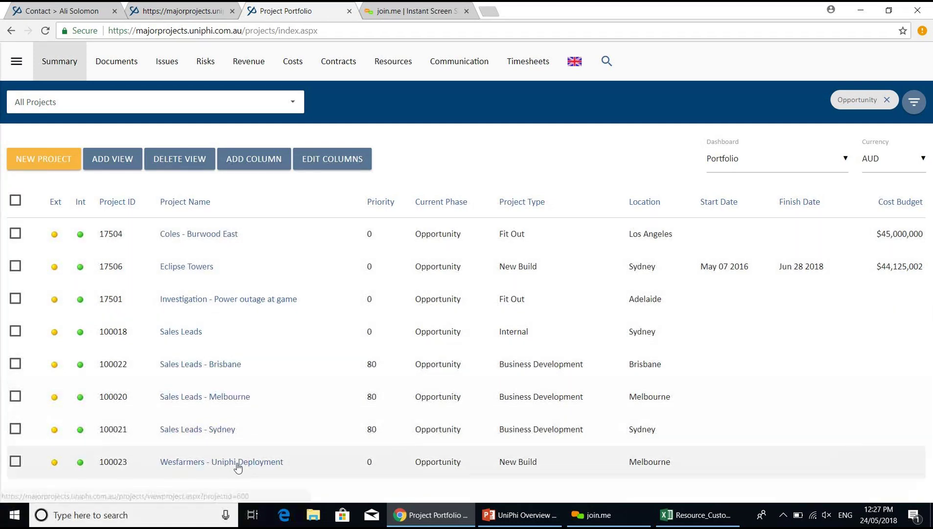
# - Select the Wesfarmers sales issue in Sales Leads - Melbourne's issues
pyautogui.click(205, 399)
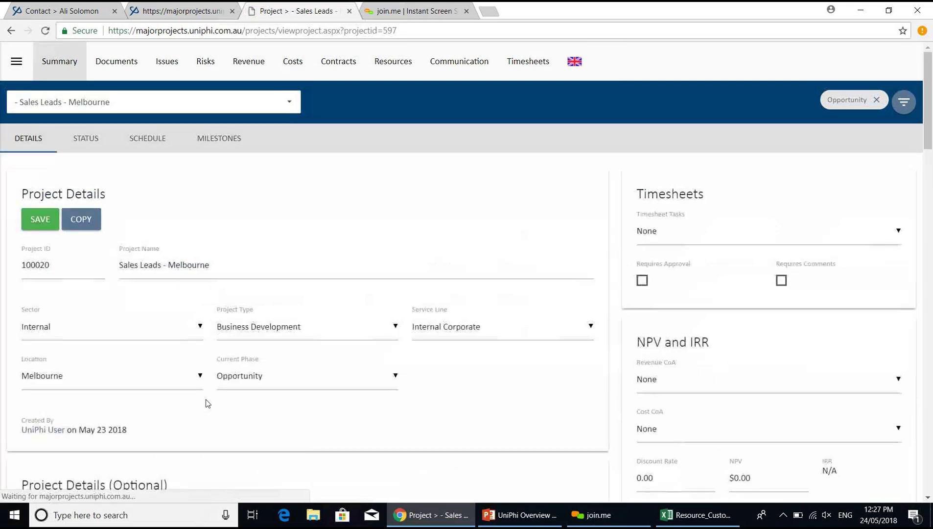
pyautogui.click(165, 64)
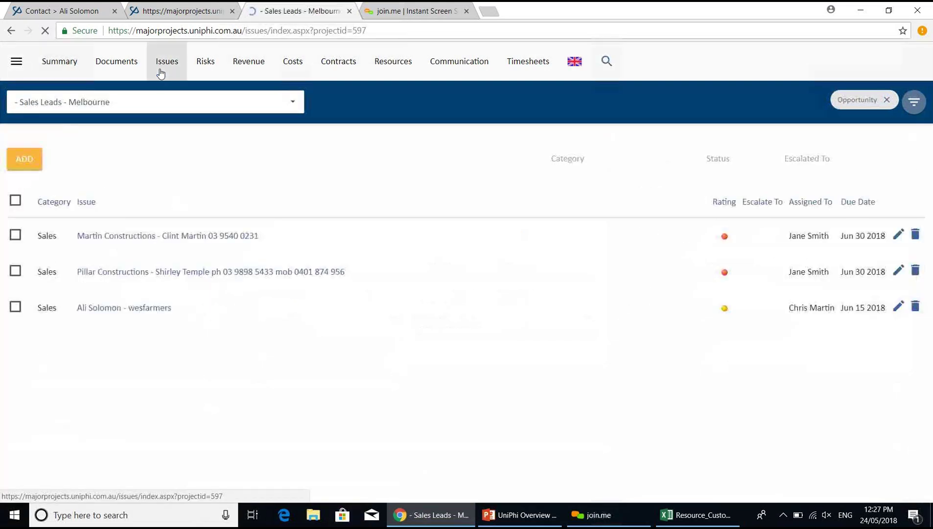
pyautogui.click(15, 307)
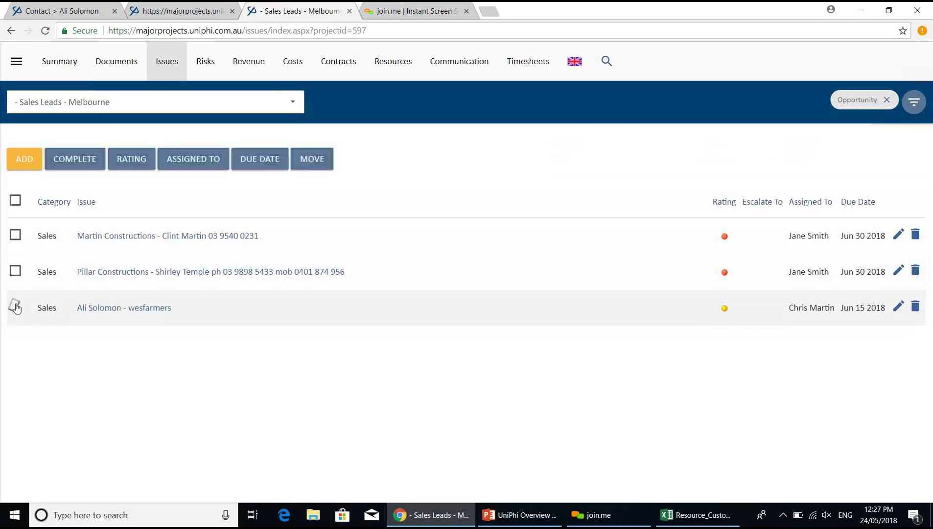
# - Move the issue into Wesfarmers - Uniphi Deployment and switch to that project
pyautogui.click(305, 166)
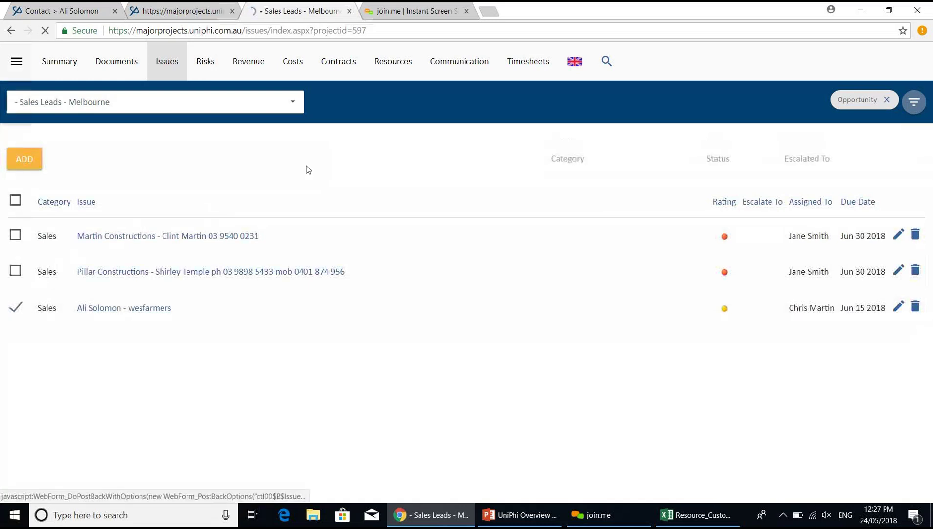
pyautogui.click(224, 168)
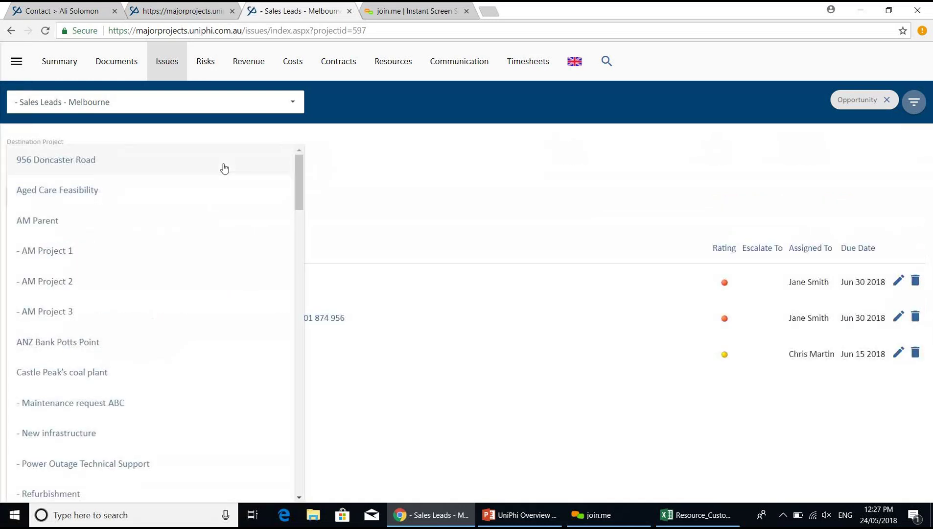
pyautogui.scroll(-10, 224, 168)
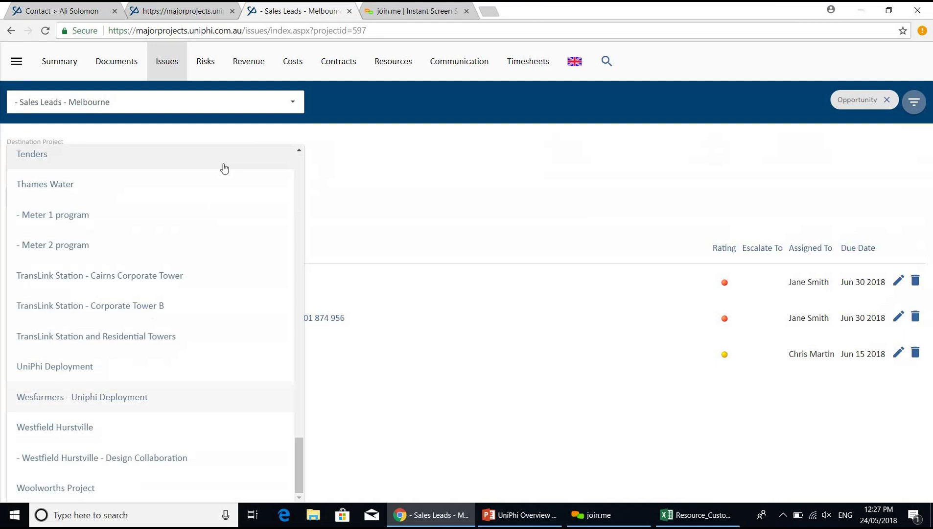
pyautogui.click(186, 397)
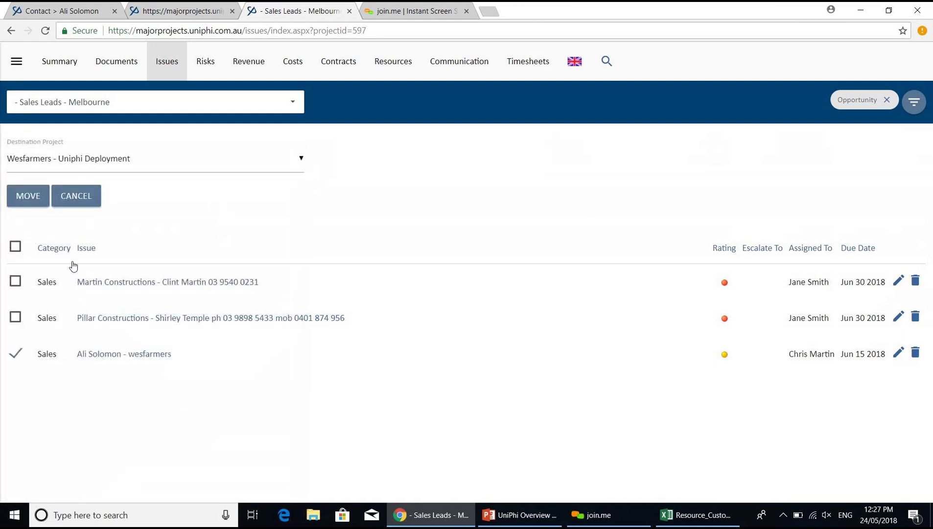
pyautogui.click(34, 203)
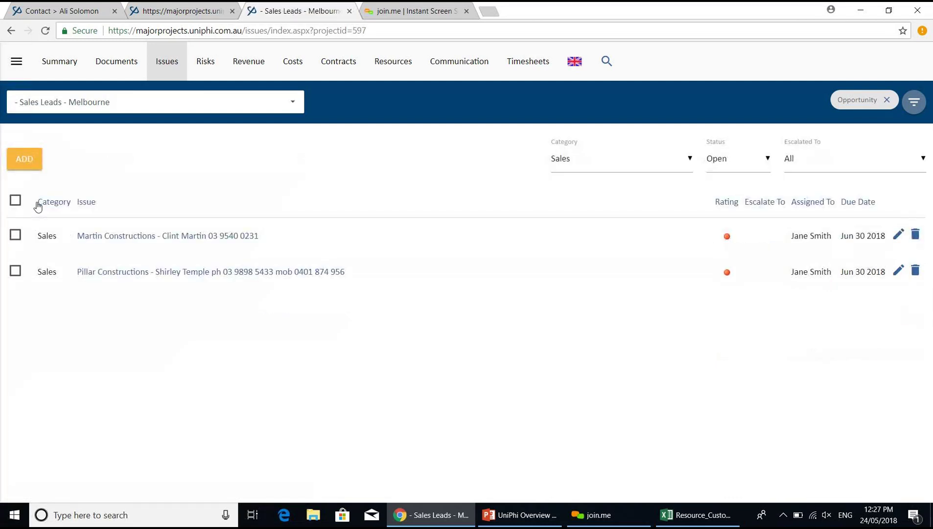
pyautogui.click(300, 109)
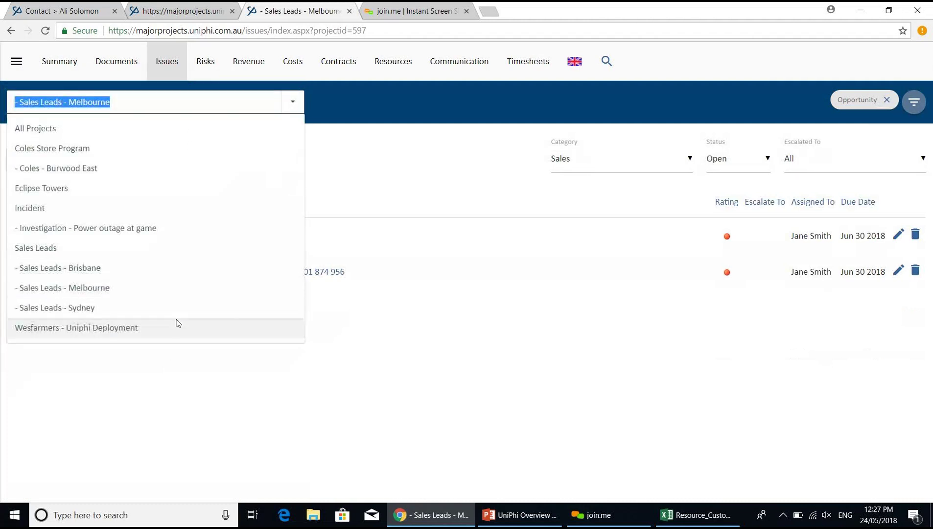
pyautogui.click(178, 324)
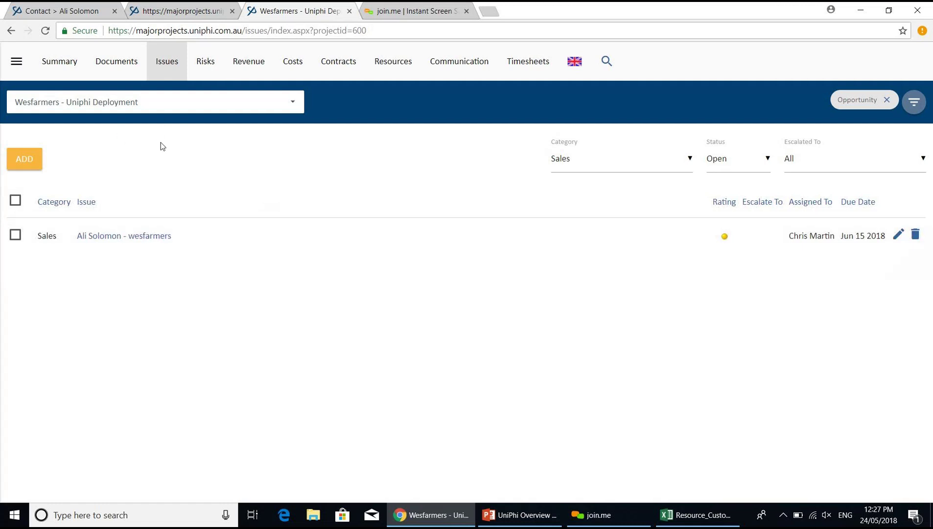
# - Check the project summary, leaving its phase at Opportunity, then view All Projects
pyautogui.click(69, 75)
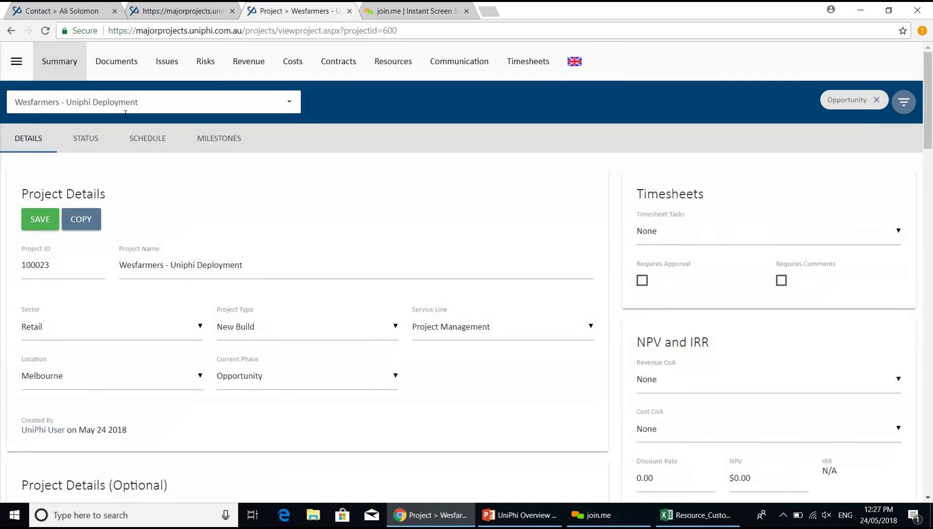
pyautogui.click(254, 372)
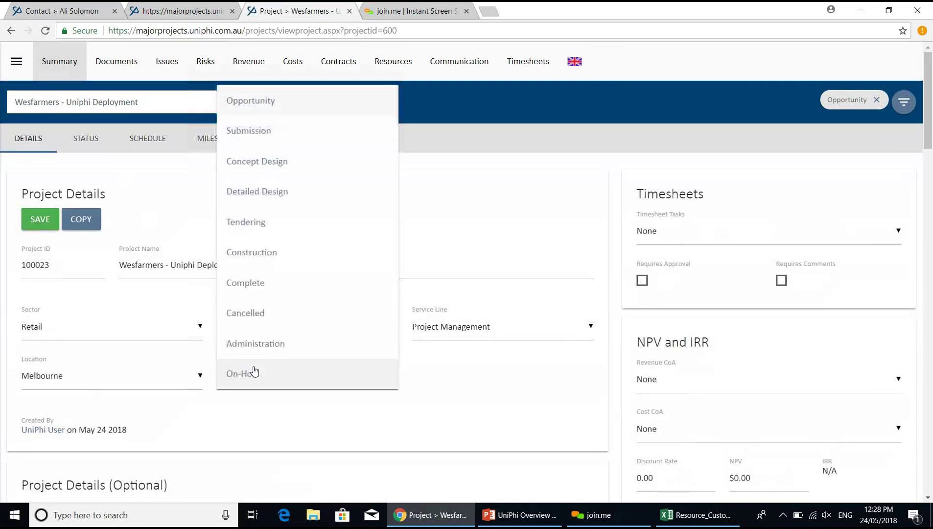
pyautogui.click(481, 130)
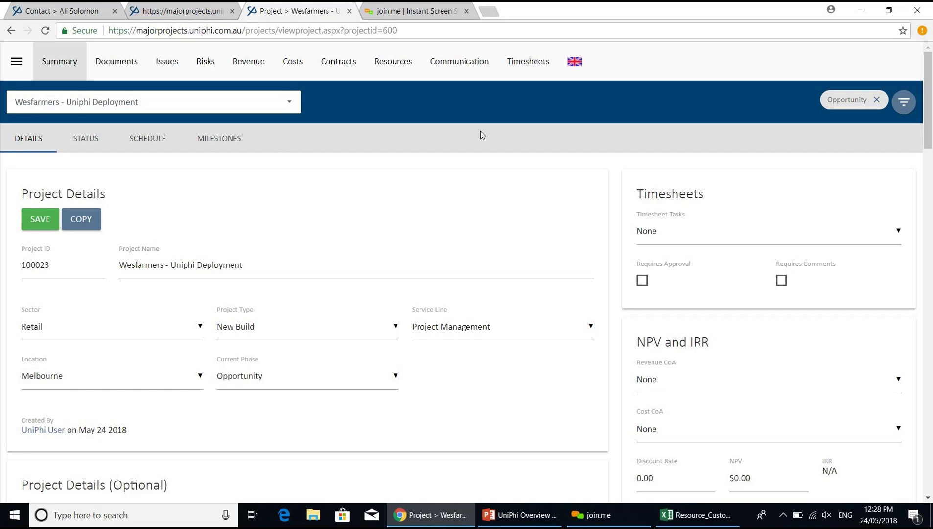
pyautogui.click(286, 107)
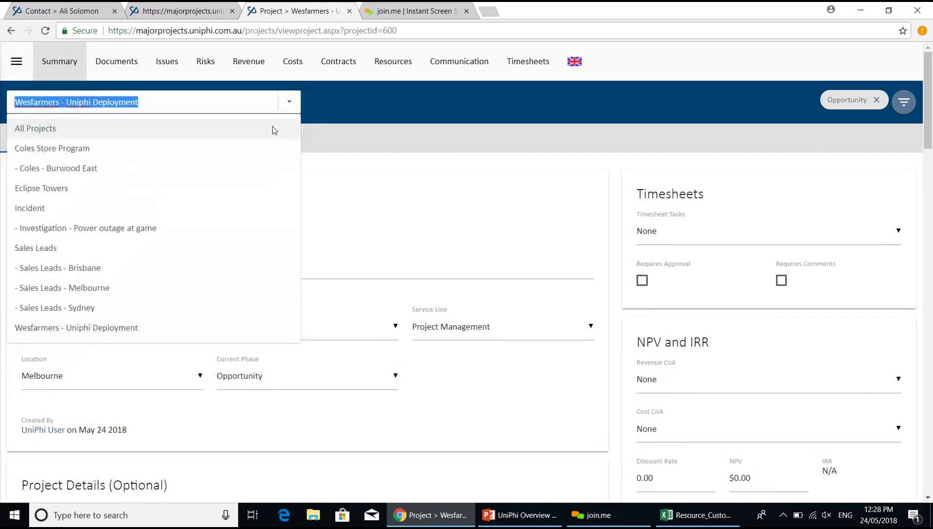
pyautogui.click(266, 128)
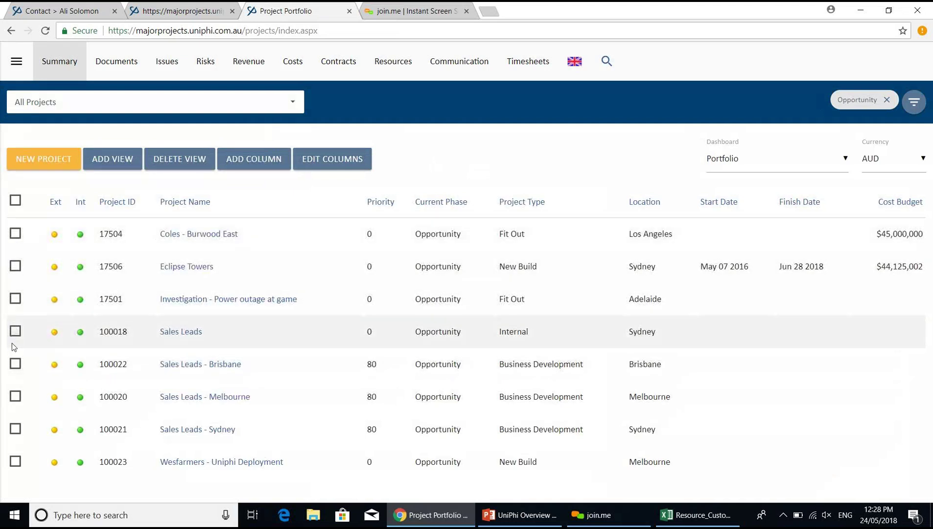
# - Set the lifecycle phase of Coles - Burwood East and Wesfarmers - Uniphi Deployment to Submission
pyautogui.click(15, 238)
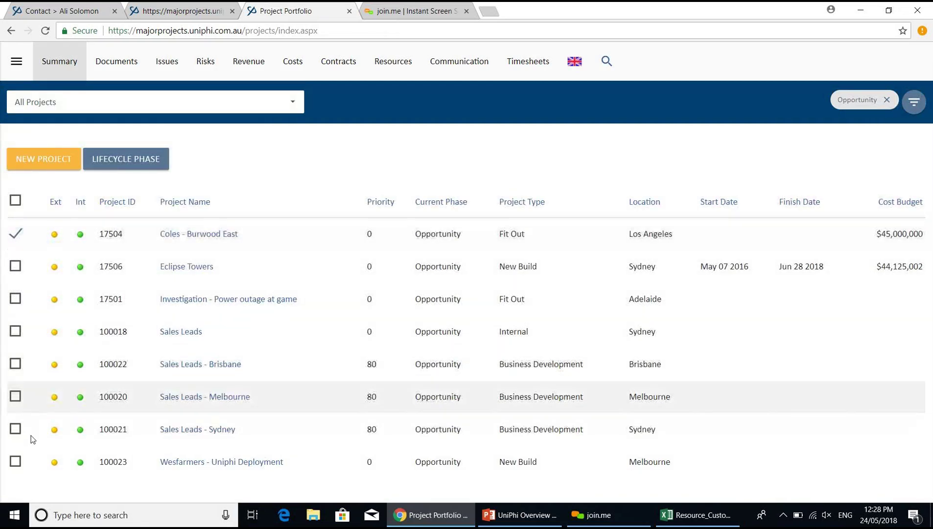
pyautogui.click(17, 462)
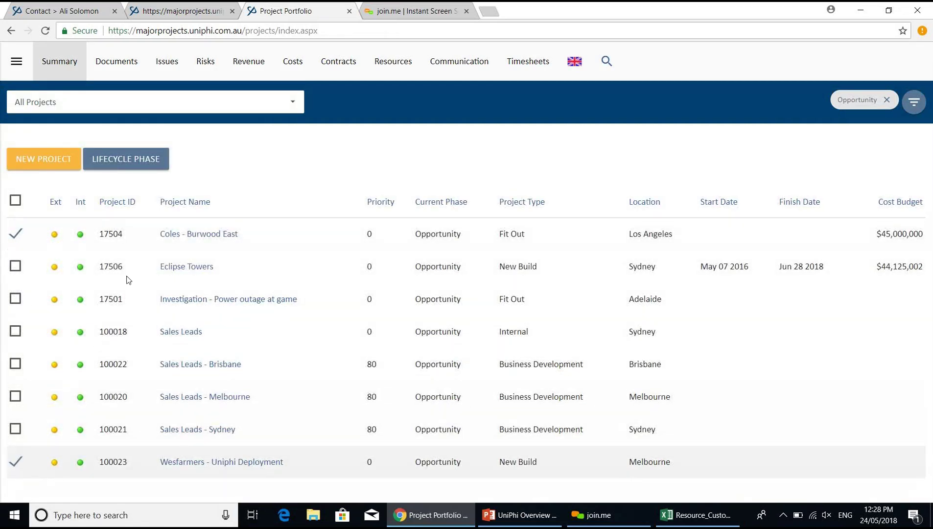
pyautogui.click(145, 166)
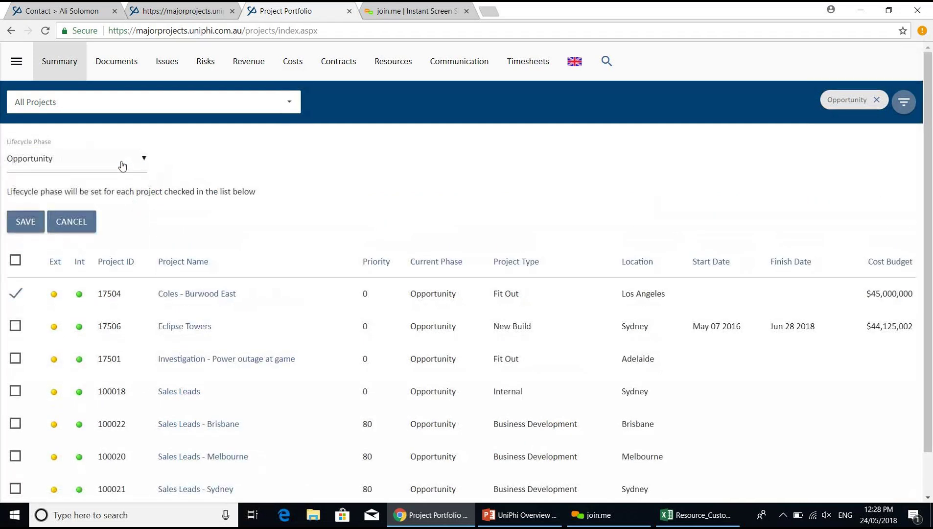
pyautogui.click(122, 164)
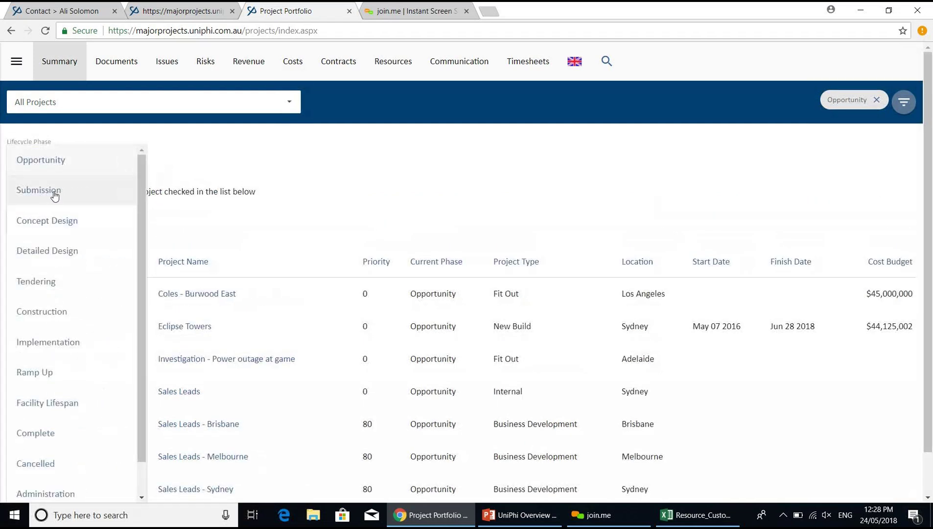
pyautogui.click(61, 192)
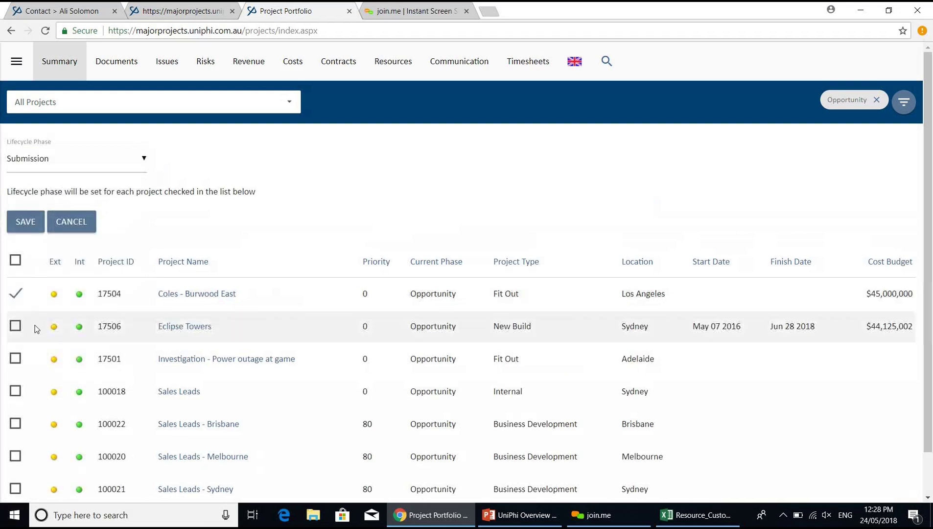
pyautogui.click(25, 224)
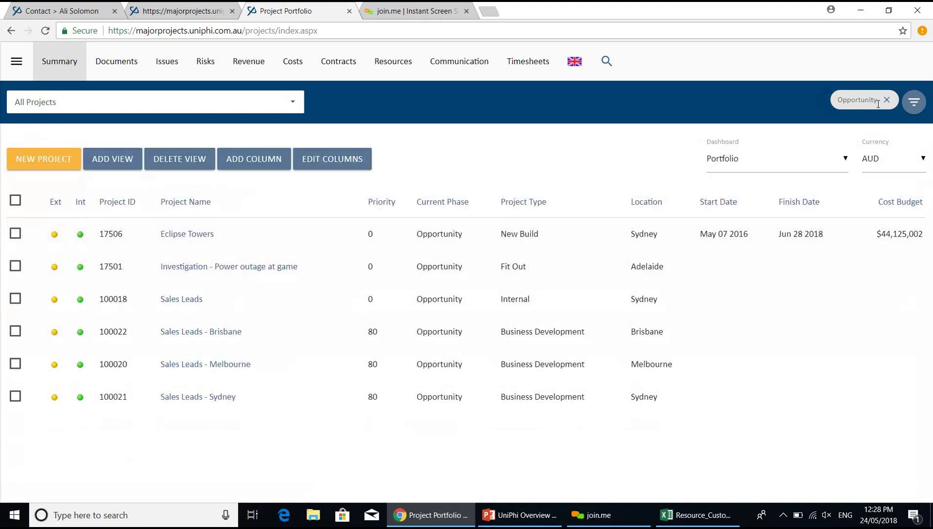
# - Filter the portfolio Lifecycle to Submission and view those projects' issues
pyautogui.click(920, 103)
pyautogui.click(354, 256)
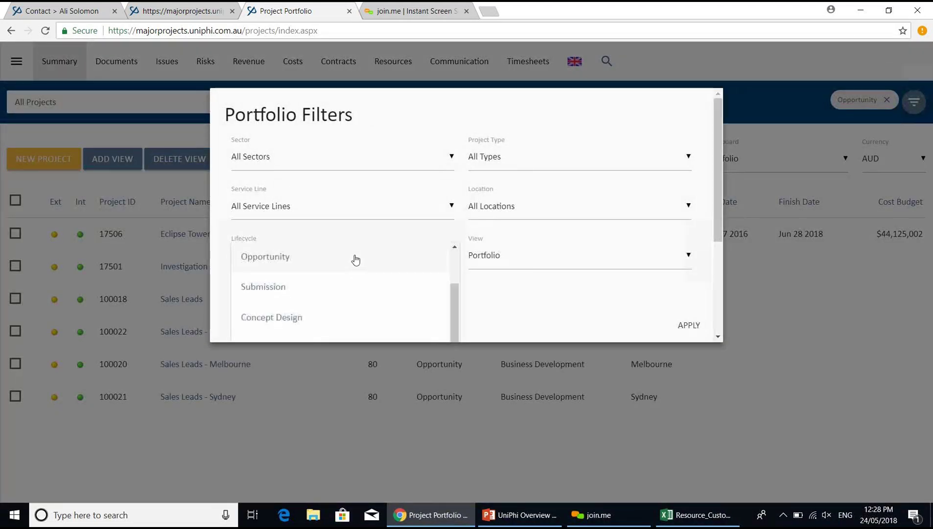
pyautogui.click(349, 285)
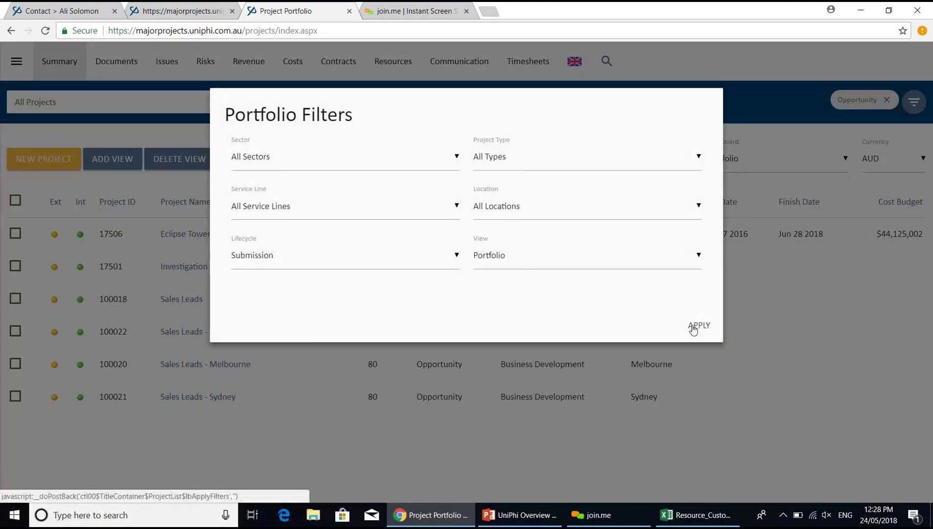
pyautogui.click(692, 326)
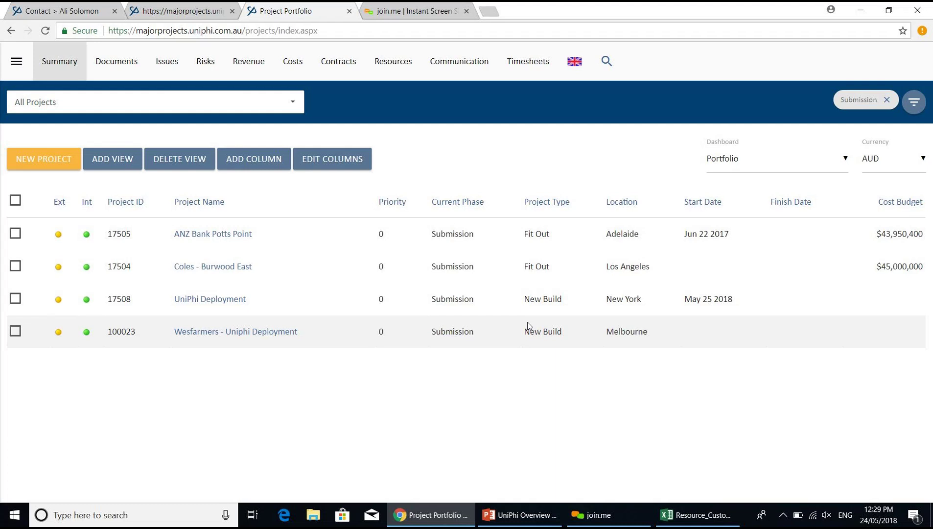
pyautogui.click(163, 73)
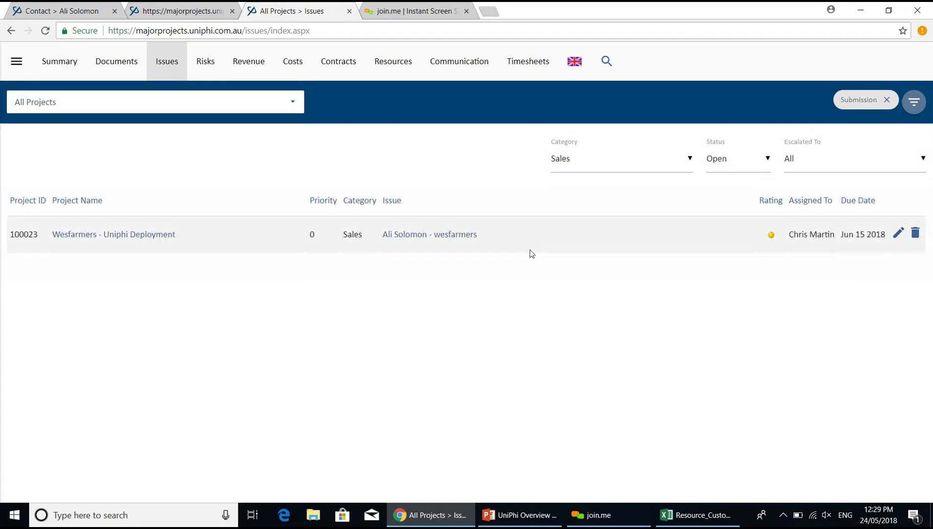
# - Add a 'Proposal due' action to the Wesfarmers sales issue, assigned to UniPhi User, due 23/05/2018
pyautogui.click(447, 235)
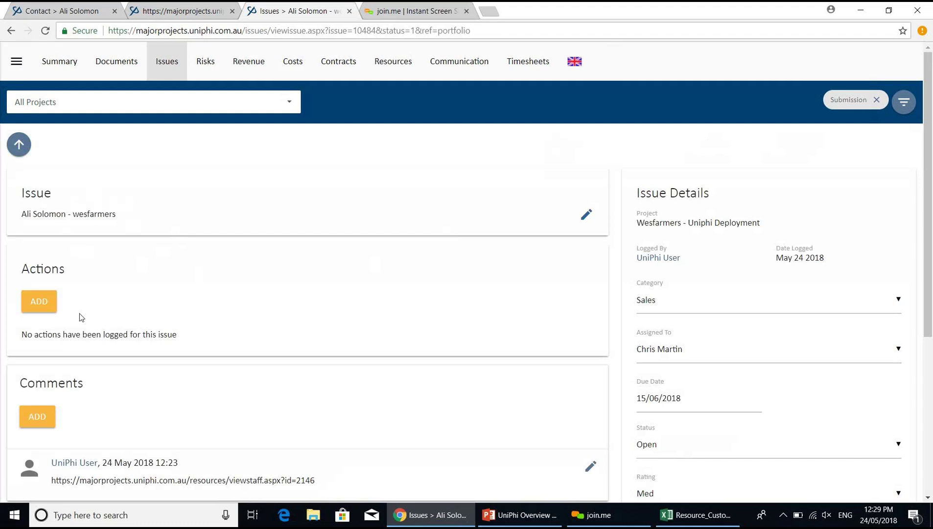
pyautogui.click(34, 309)
pyautogui.write('Propo')
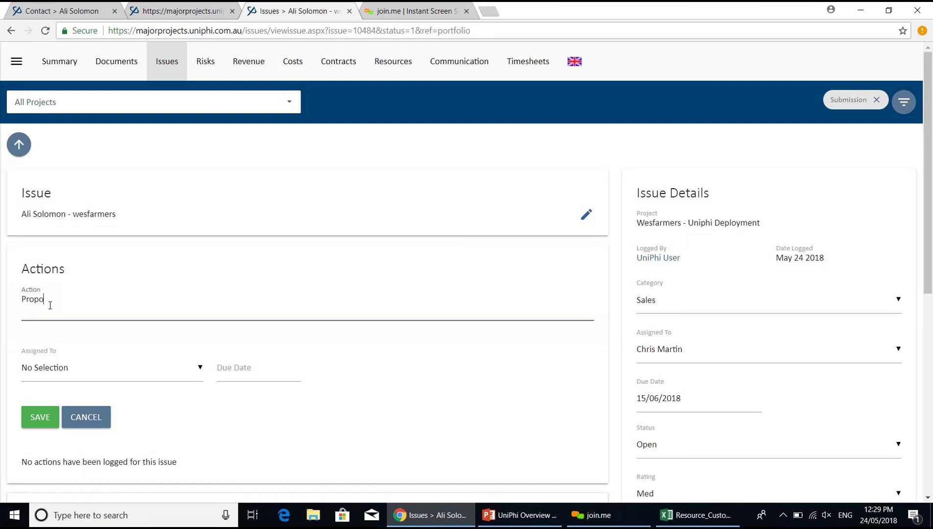
pyautogui.write('sal due')
pyautogui.click(928, 498)
pyautogui.click(157, 341)
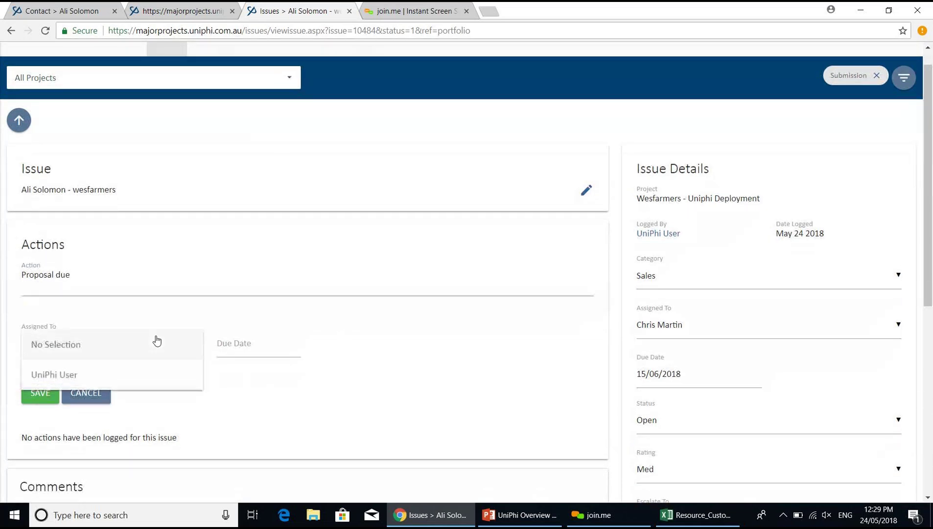
pyautogui.click(153, 374)
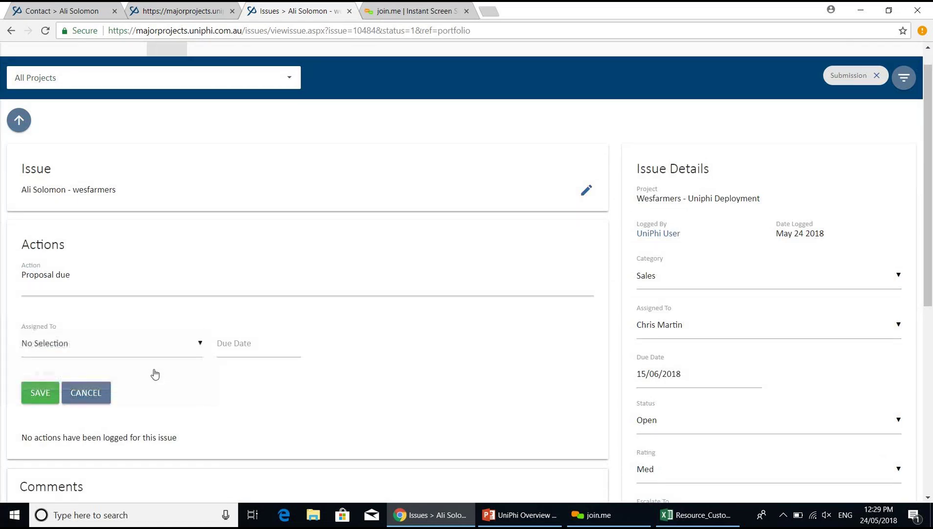
pyautogui.click(255, 347)
pyautogui.click(273, 424)
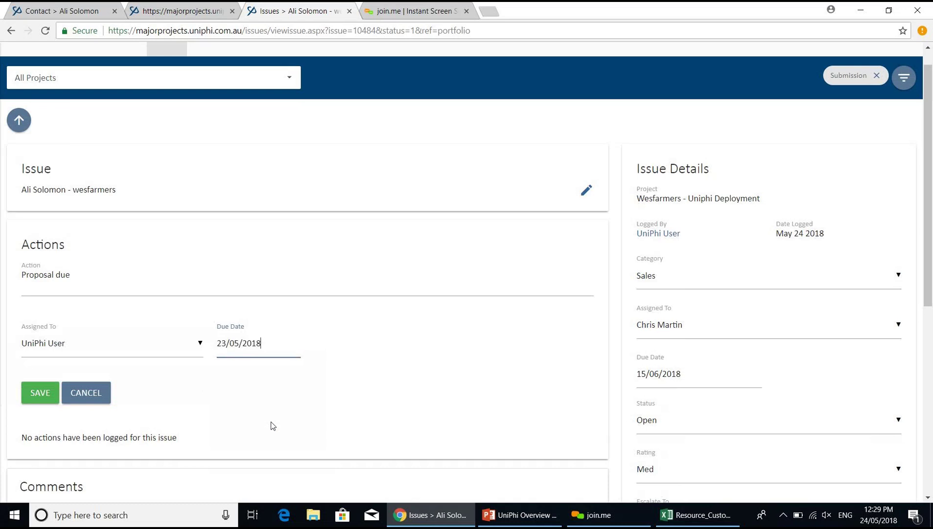
pyautogui.click(38, 395)
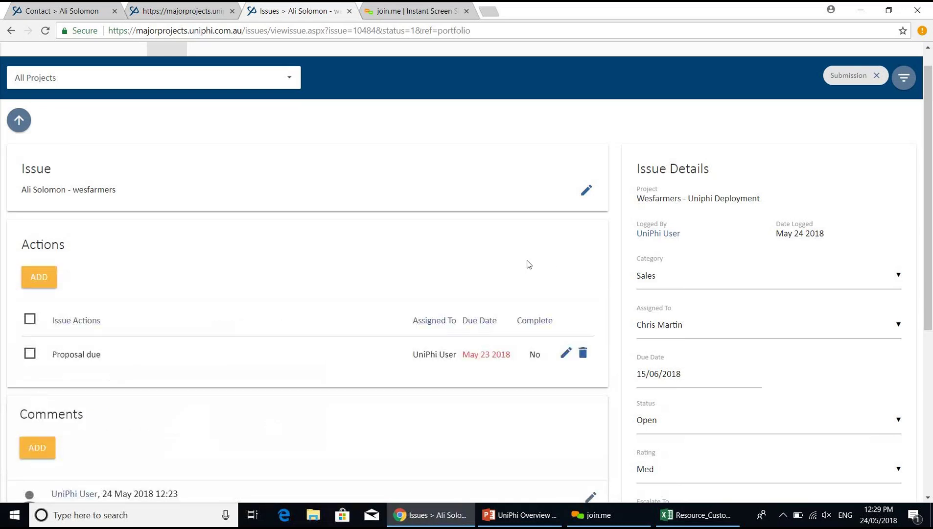
pyautogui.click(23, 128)
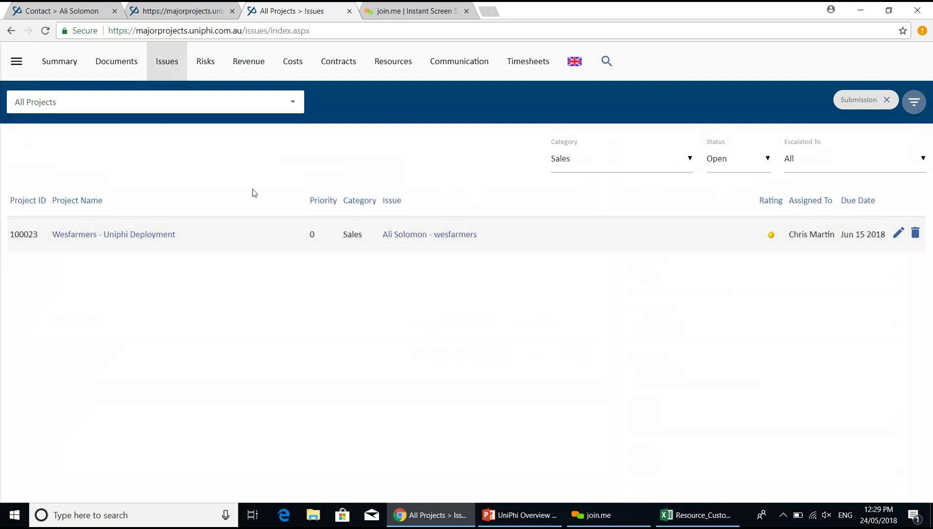
# - Show the Tasks dashboard filtered to the Sales category, then go to Documents
pyautogui.click(72, 72)
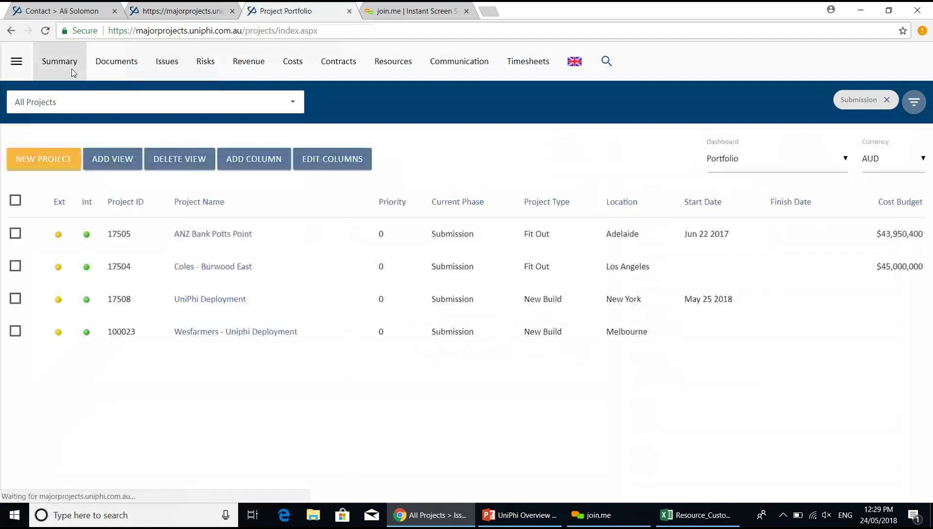
pyautogui.click(800, 171)
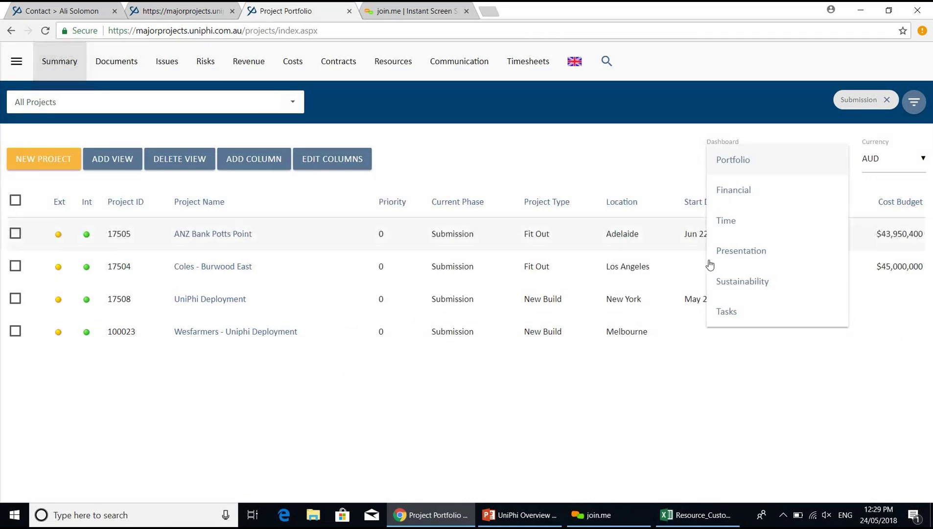
pyautogui.click(738, 321)
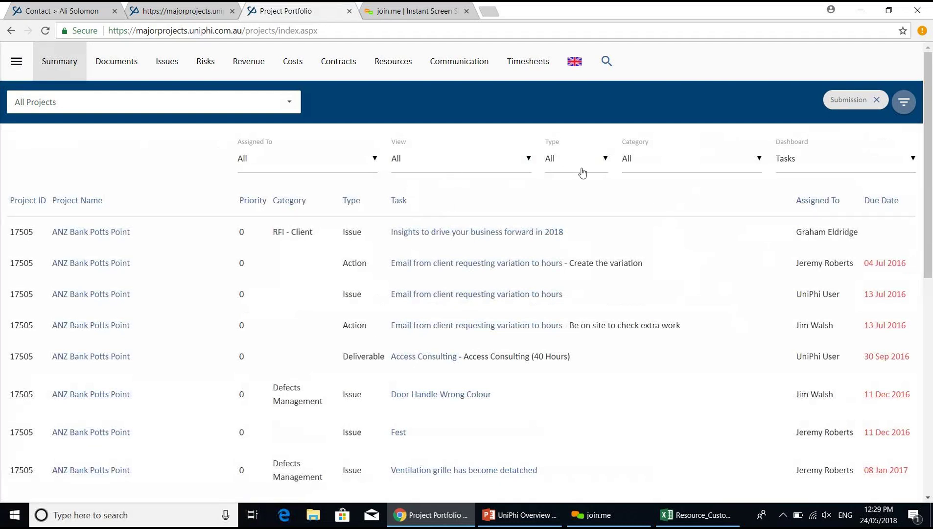
pyautogui.click(648, 167)
pyautogui.click(641, 312)
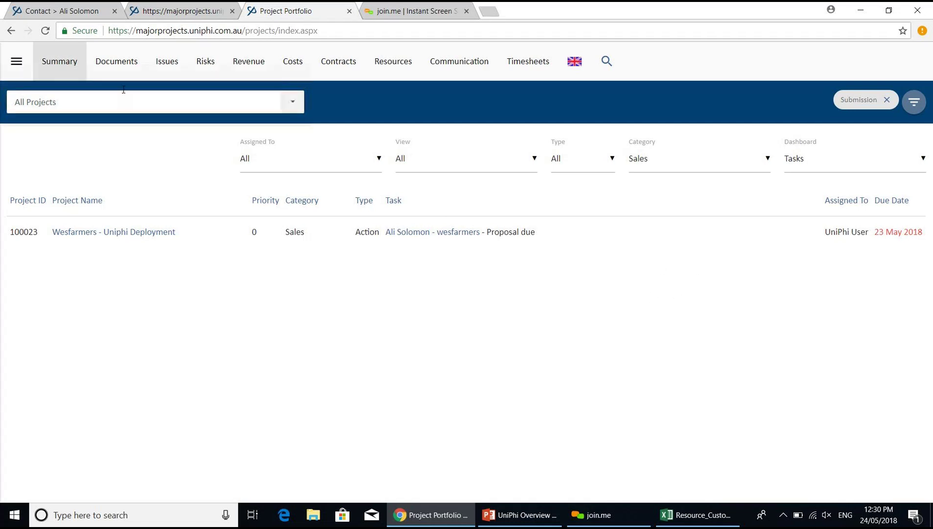
pyautogui.click(122, 73)
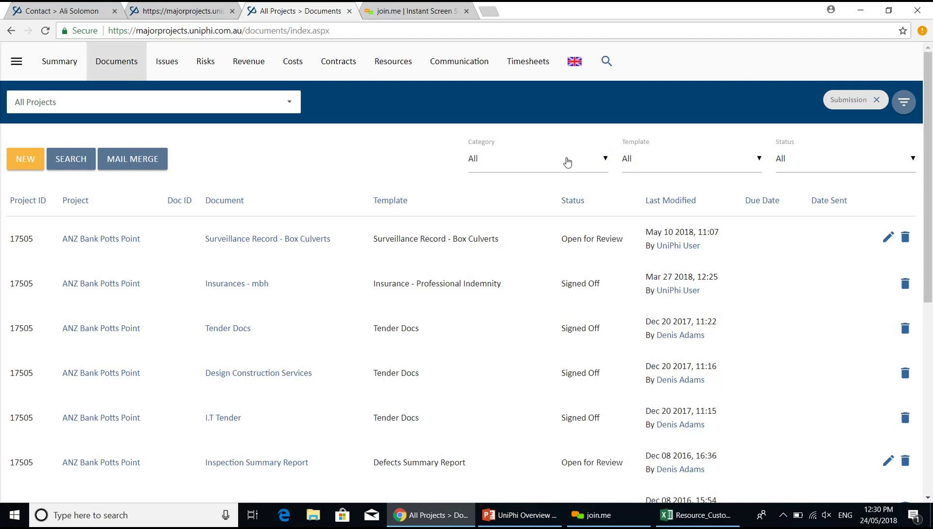
# - Remove the Submission phase filter and filter documents to the Proposal template
pyautogui.click(673, 168)
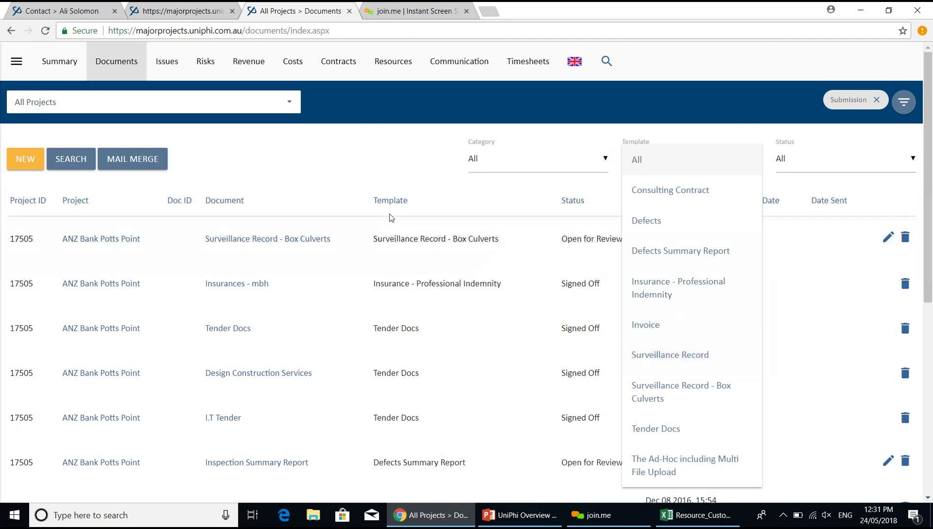
pyautogui.click(328, 152)
pyautogui.click(877, 100)
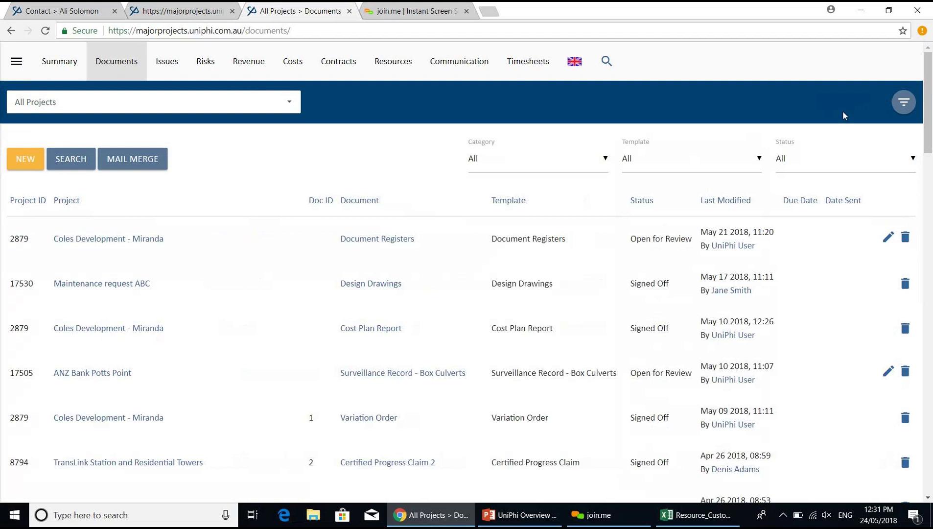
pyautogui.click(707, 157)
pyautogui.scroll(-10, 708, 156)
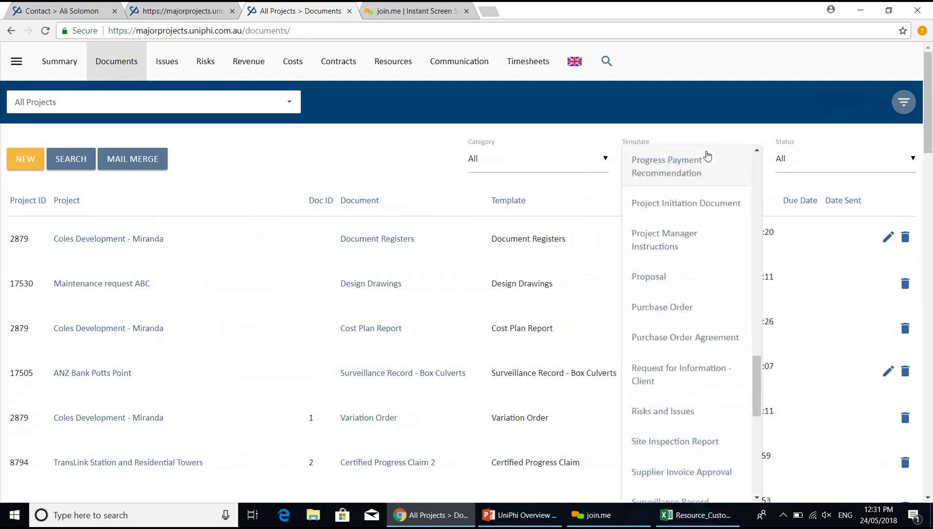
pyautogui.click(684, 275)
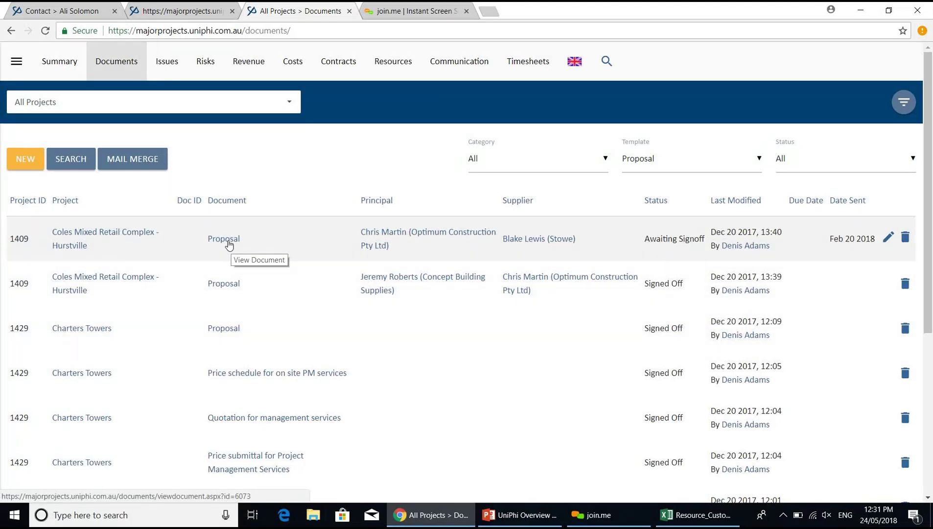
# - Create a new Proposal-template document in the Wesfarmers - Uniphi Deployment project
pyautogui.click(27, 165)
pyautogui.click(94, 188)
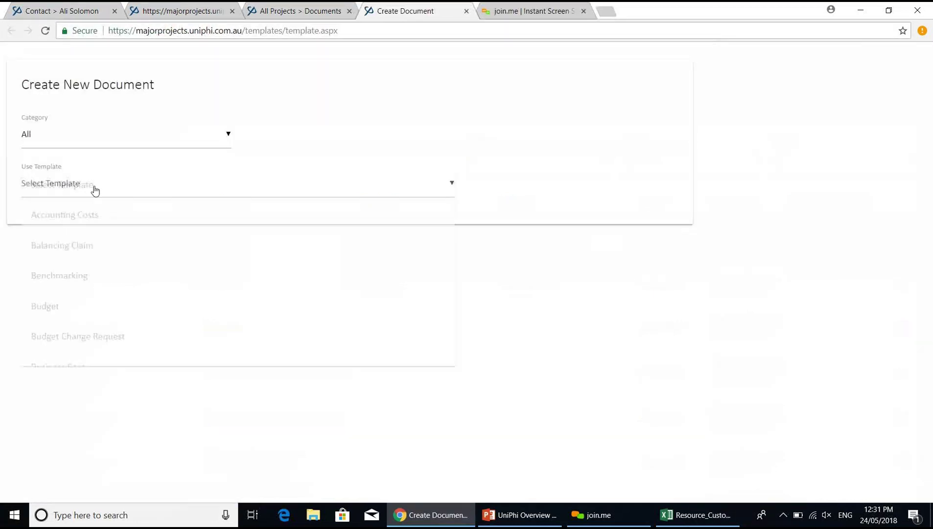
pyautogui.write('pr')
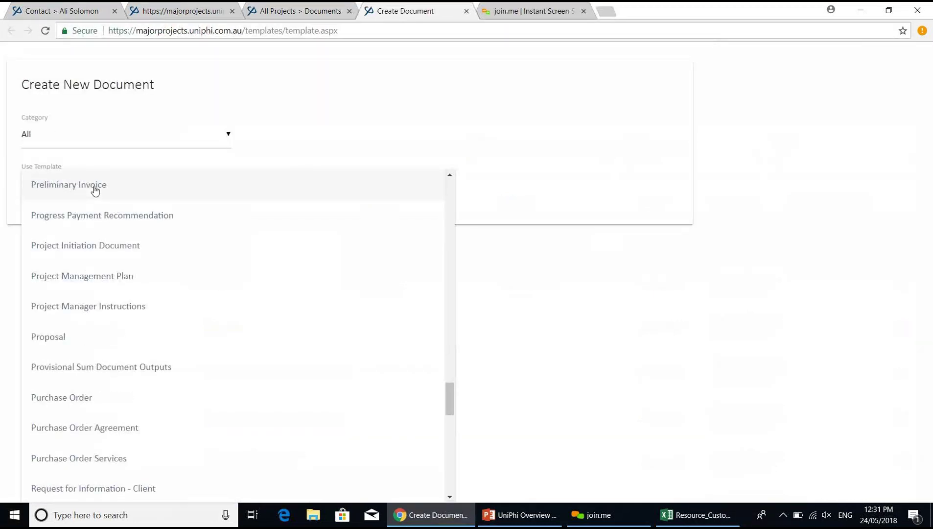
pyautogui.click(131, 337)
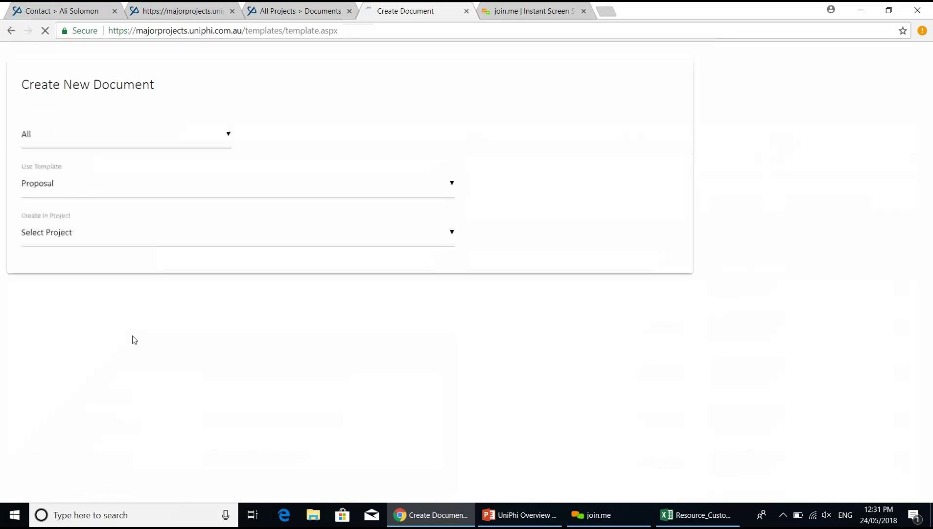
pyautogui.click(138, 240)
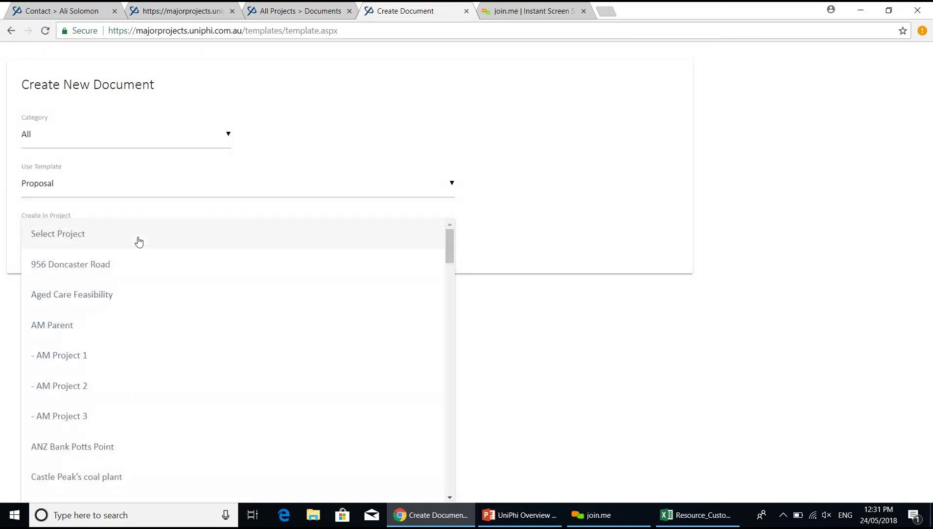
pyautogui.write('w')
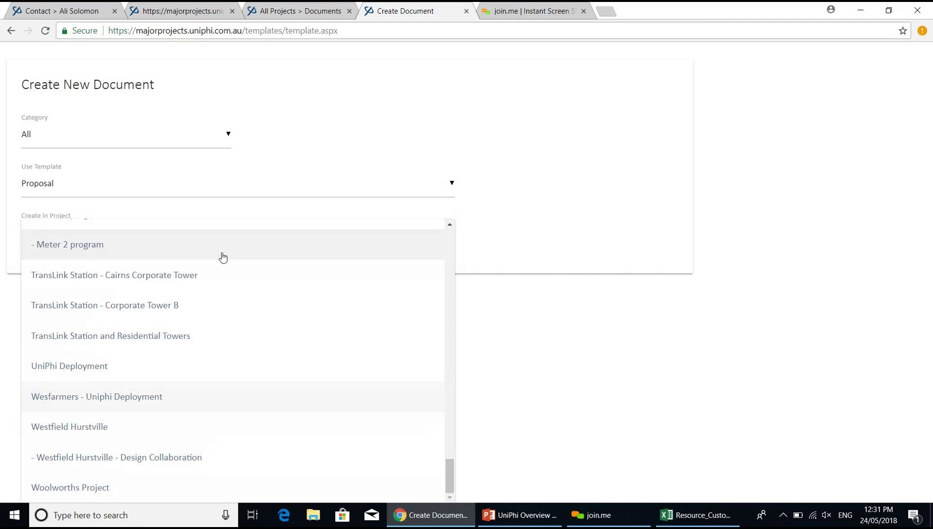
pyautogui.click(352, 407)
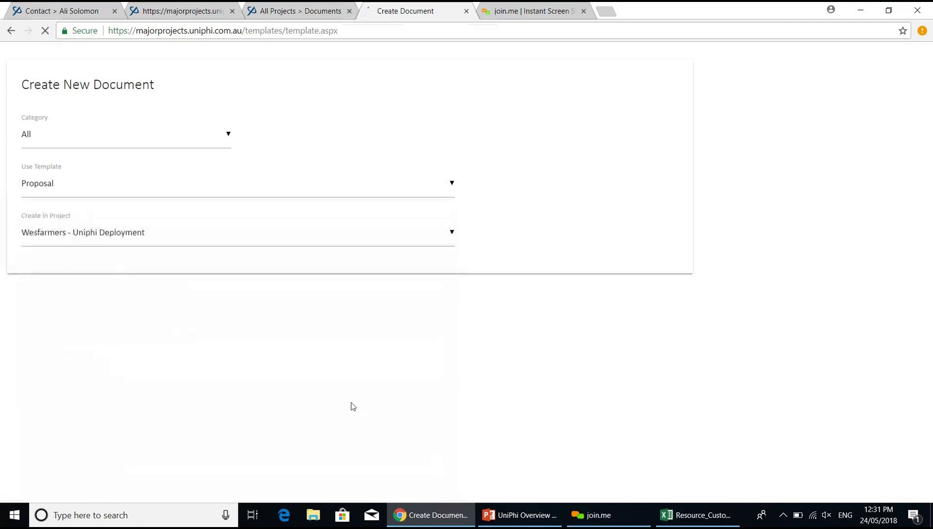
pyautogui.click(58, 344)
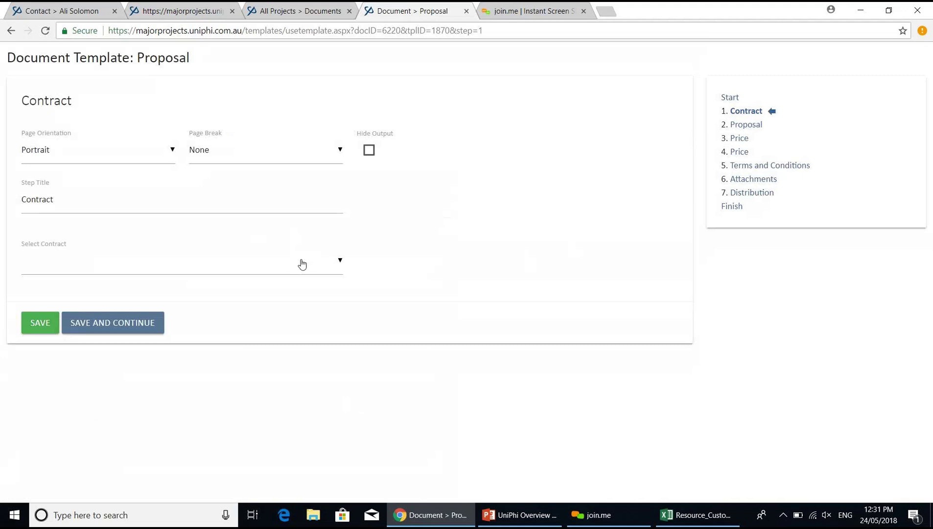
# - Step through the Proposal, Terms and Conditions and first Price steps to the second Price step's empty AUD revenue table
pyautogui.click(736, 131)
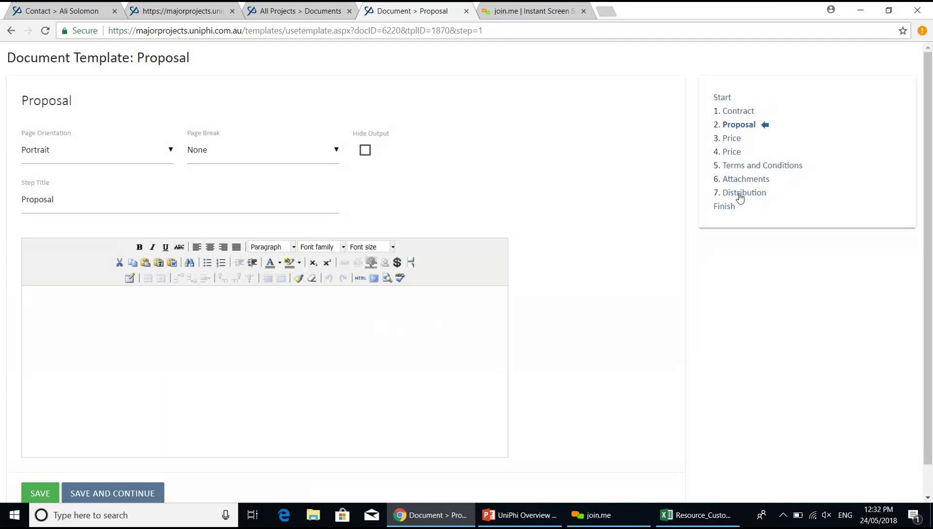
pyautogui.click(750, 166)
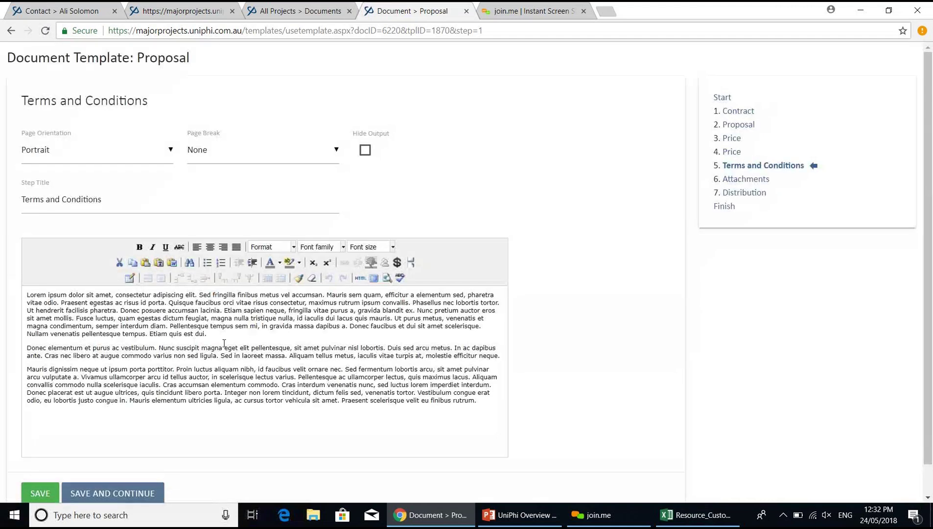
pyautogui.click(735, 141)
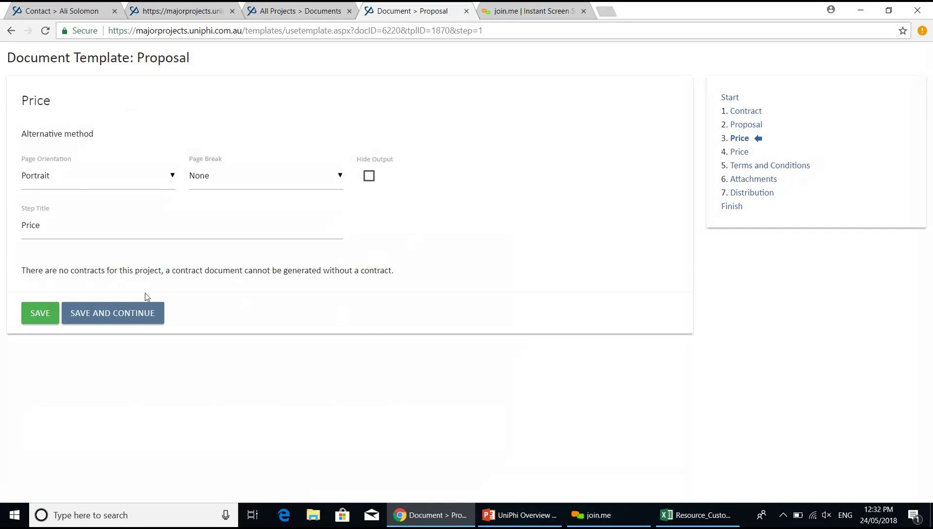
pyautogui.click(740, 153)
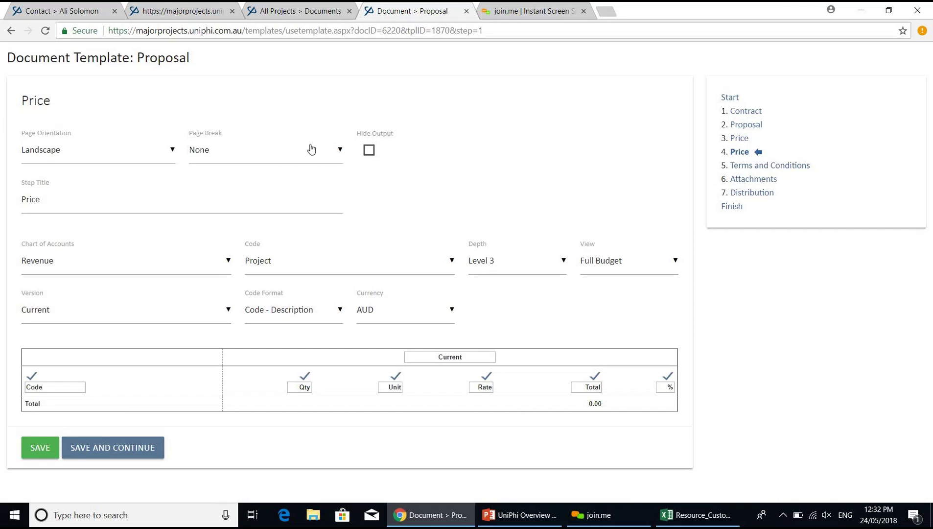
# - Abandon the 'wes' project search and open the Wesfarmers - Uniphi Deployment Revenue dashboard from Summary
pyautogui.click(84, 11)
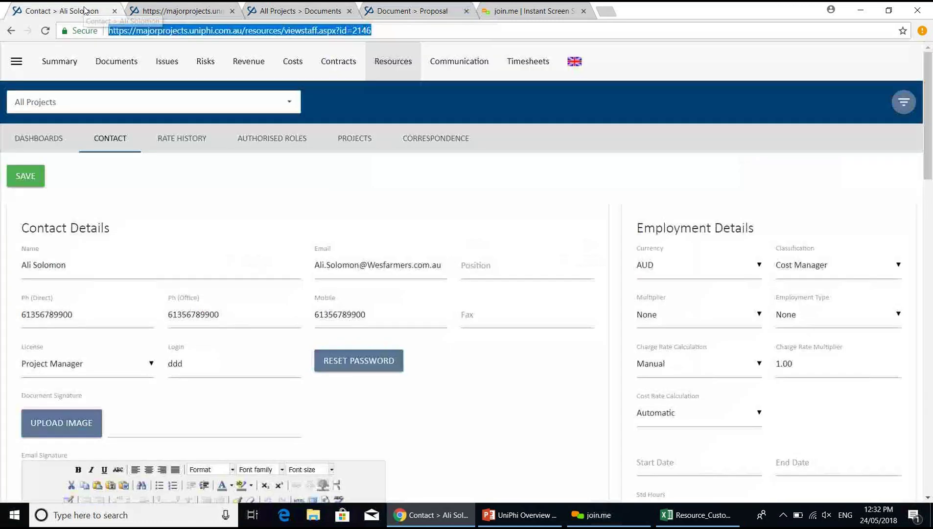
pyautogui.click(87, 99)
pyautogui.write('wes')
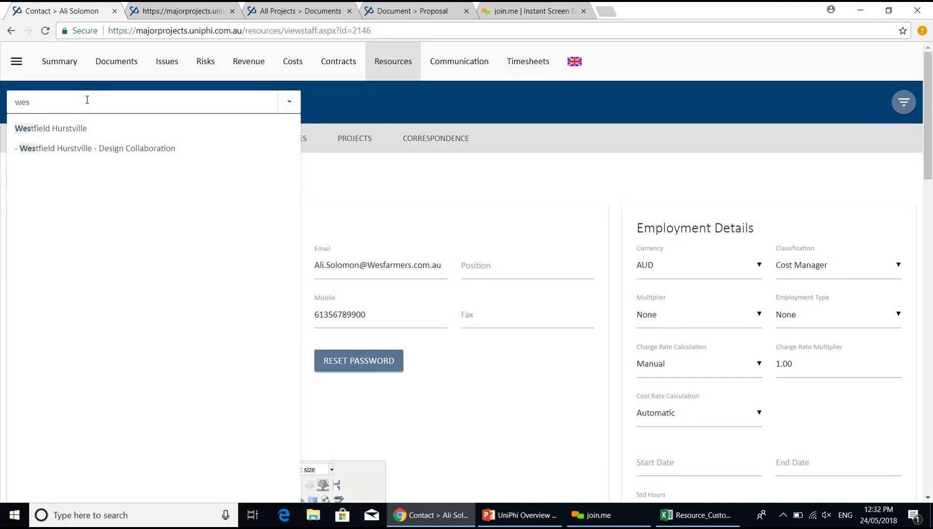
pyautogui.click(349, 94)
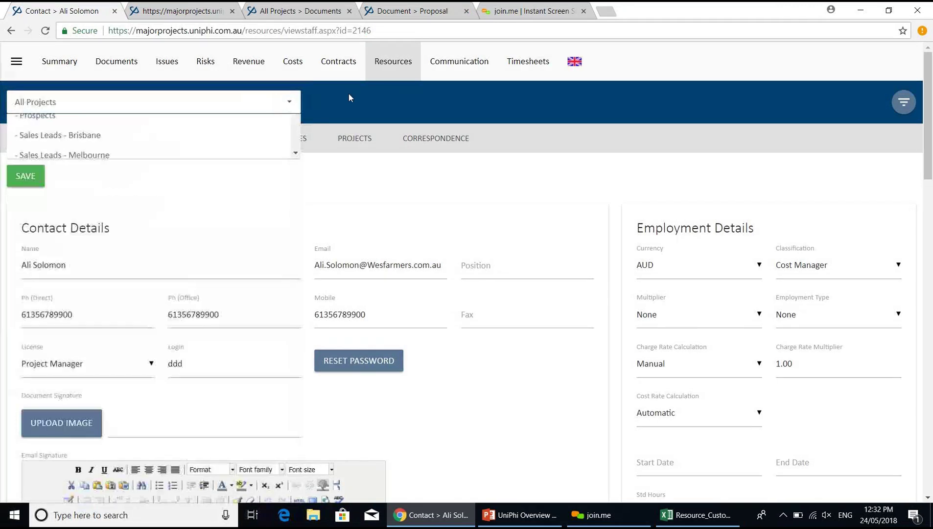
pyautogui.click(49, 72)
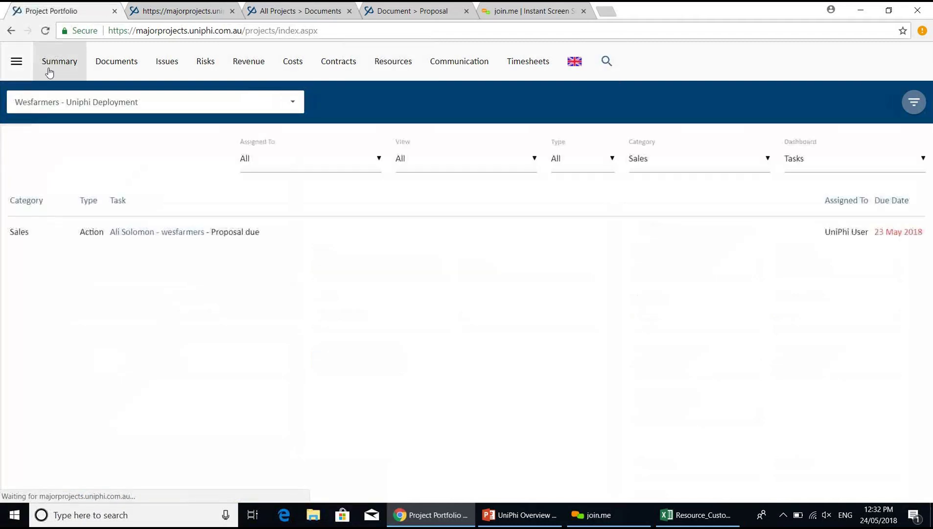
pyautogui.click(254, 71)
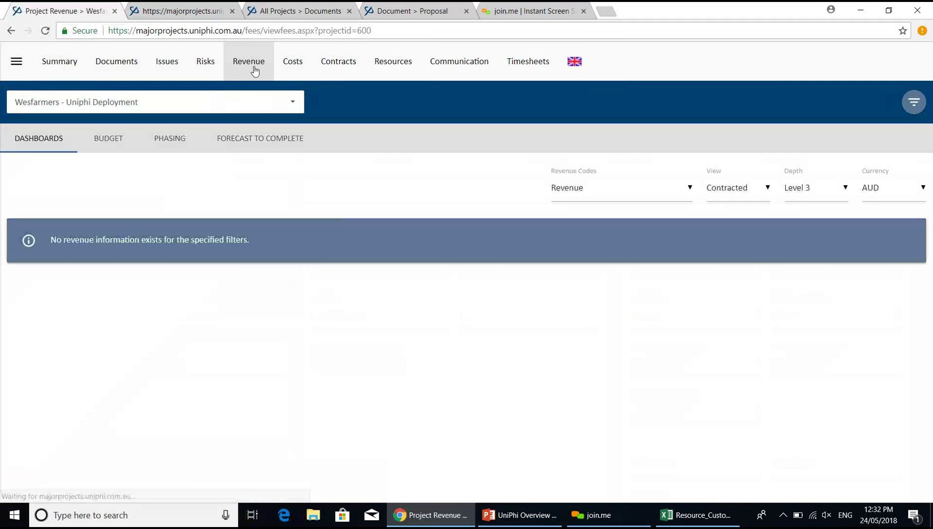
# - Open the revenue budget and look into the 4-1100 Cost Planning sub codes before returning to the table
pyautogui.click(108, 147)
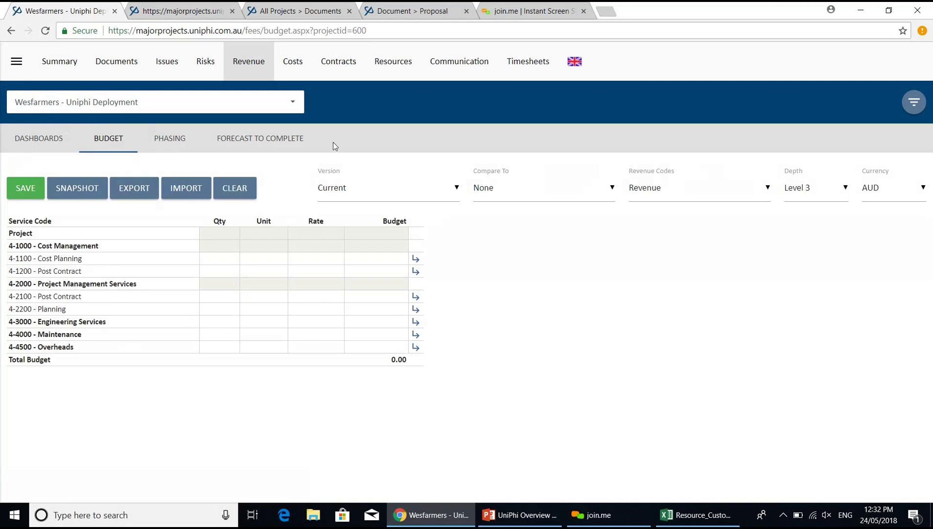
pyautogui.click(417, 260)
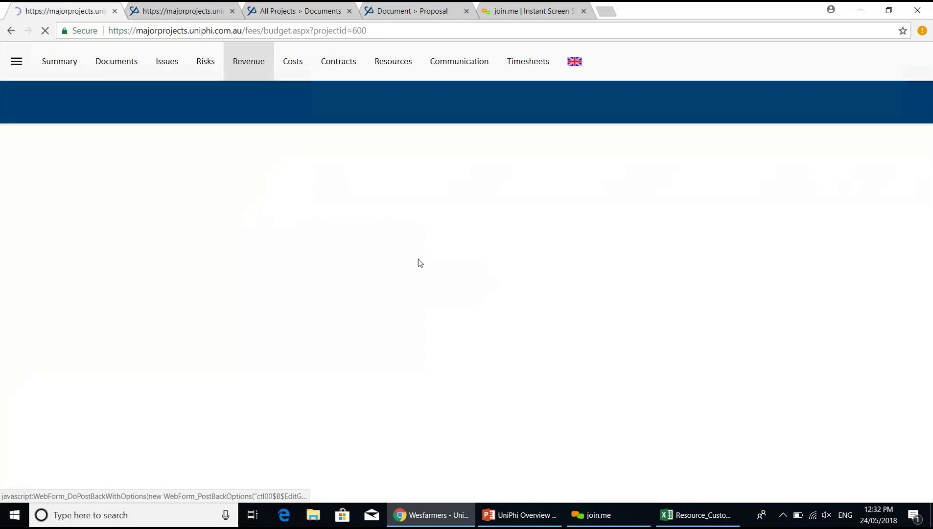
pyautogui.click(280, 278)
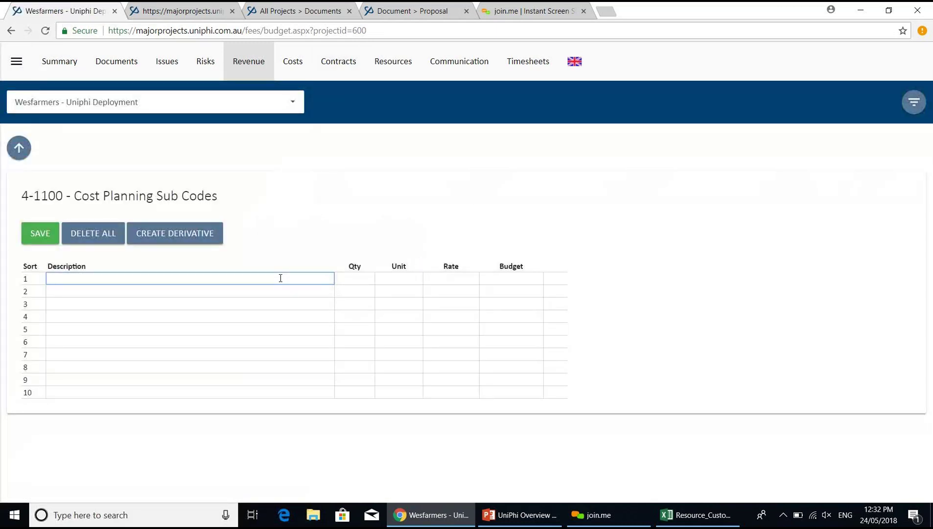
pyautogui.click(18, 148)
# - Enter 12500 as the 4-1100 Cost Planning budget, save it, and return to the Proposal
pyautogui.click(370, 258)
pyautogui.write('12500')
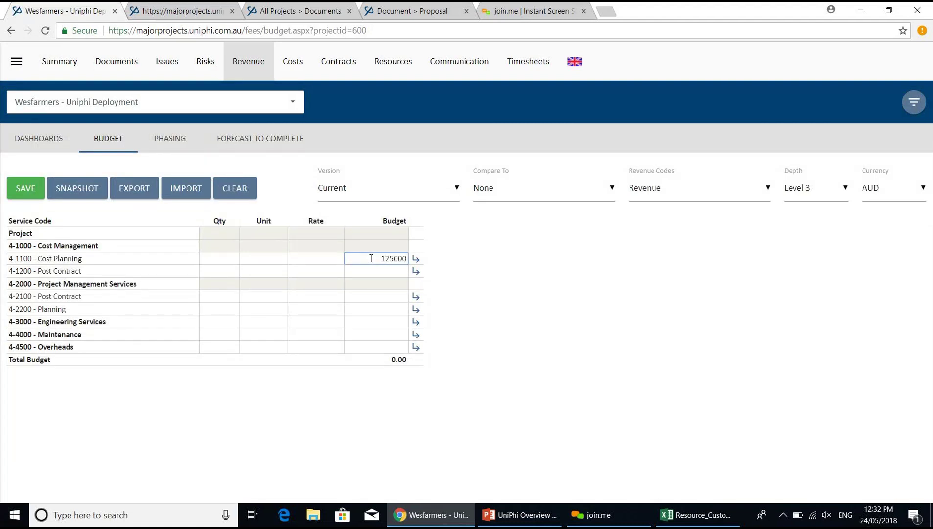
pyautogui.click(26, 194)
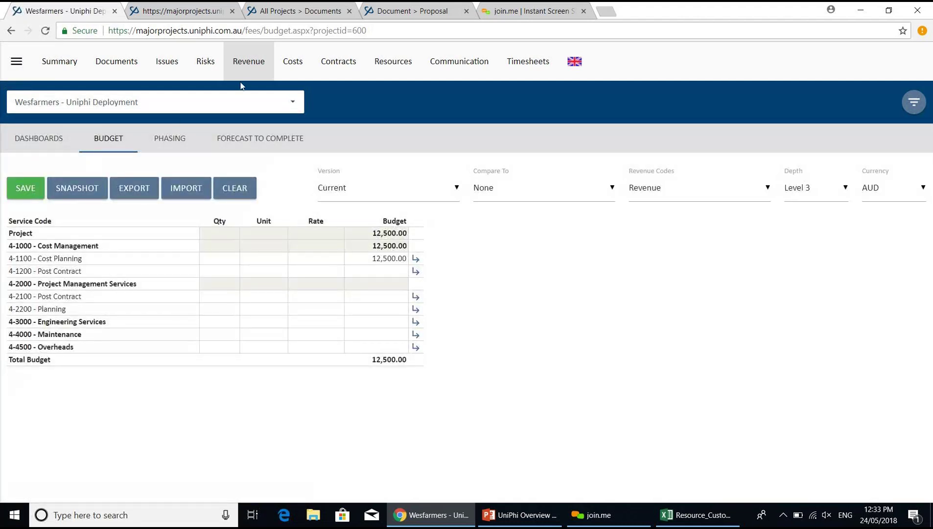
pyautogui.click(374, 20)
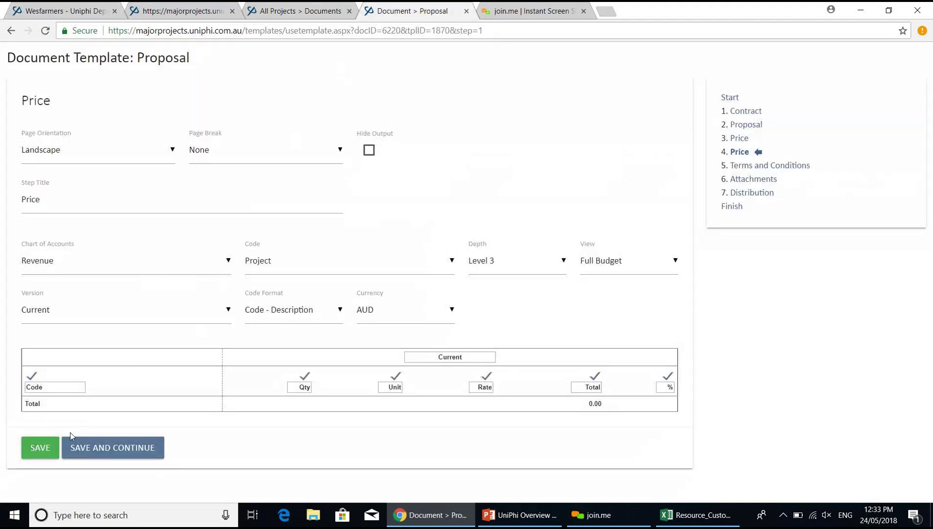
# - Save the Price step to pull in 4-1100 Cost Planning at 12,500.00, then recheck budget and documents
pyautogui.click(40, 447)
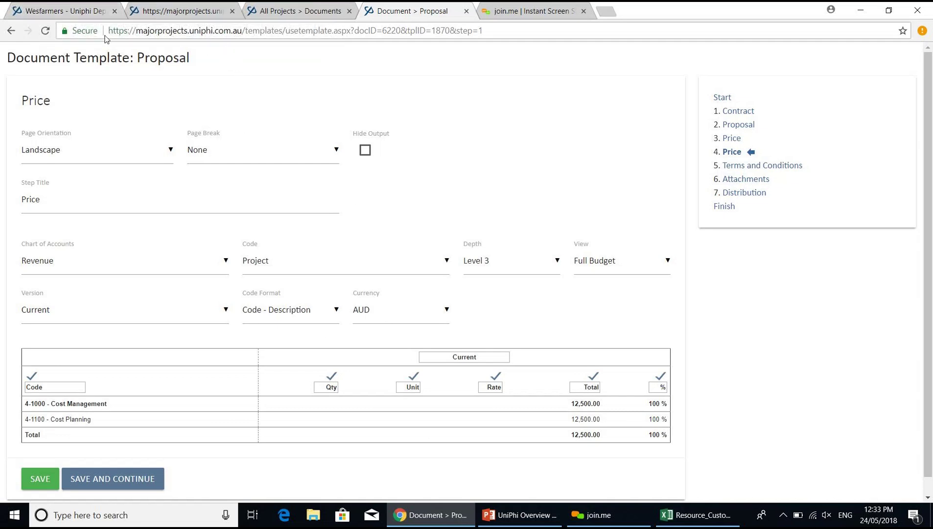
pyautogui.click(81, 14)
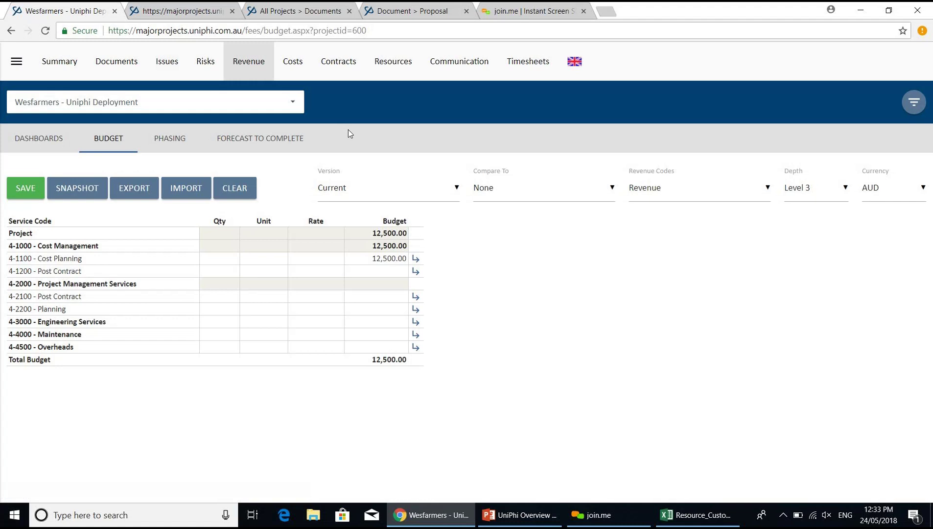
pyautogui.click(331, 12)
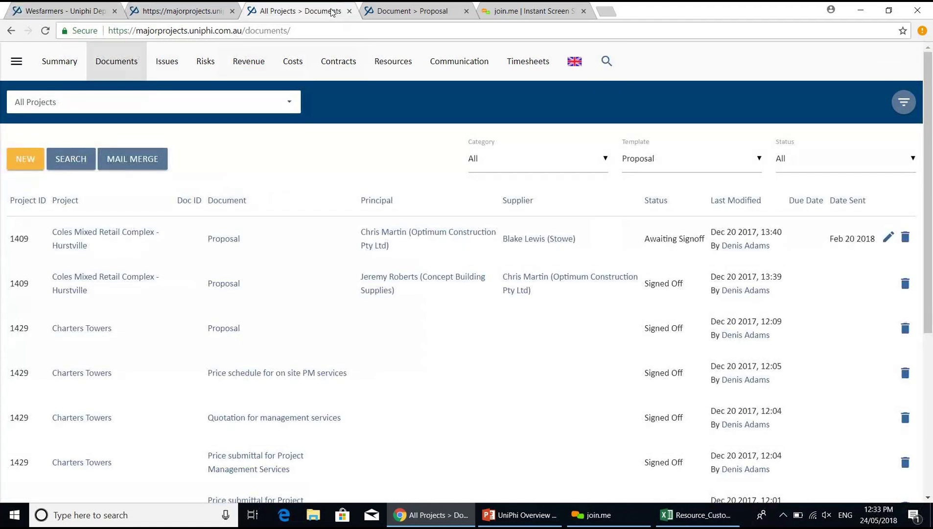
pyautogui.click(391, 13)
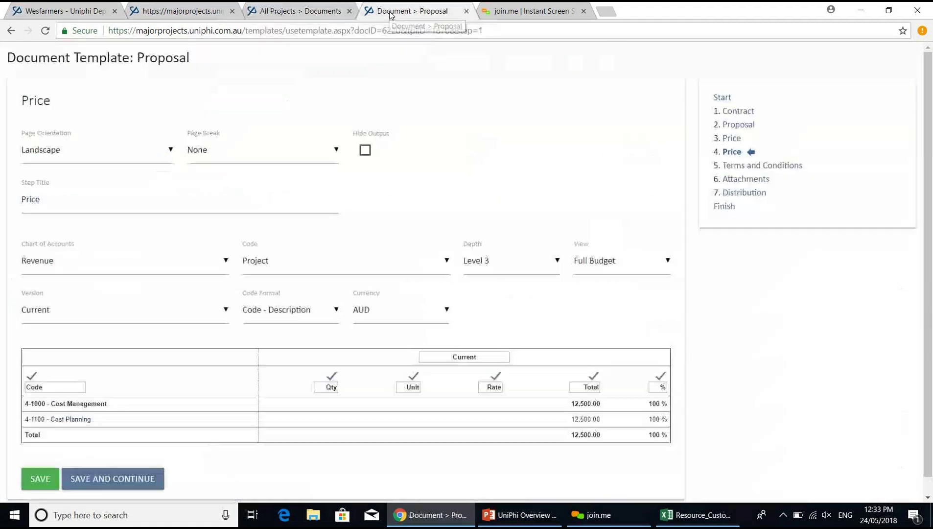
# - Pass through Terms and Conditions and Attachments without attaching a file, then save Distribution and continue
pyautogui.click(749, 168)
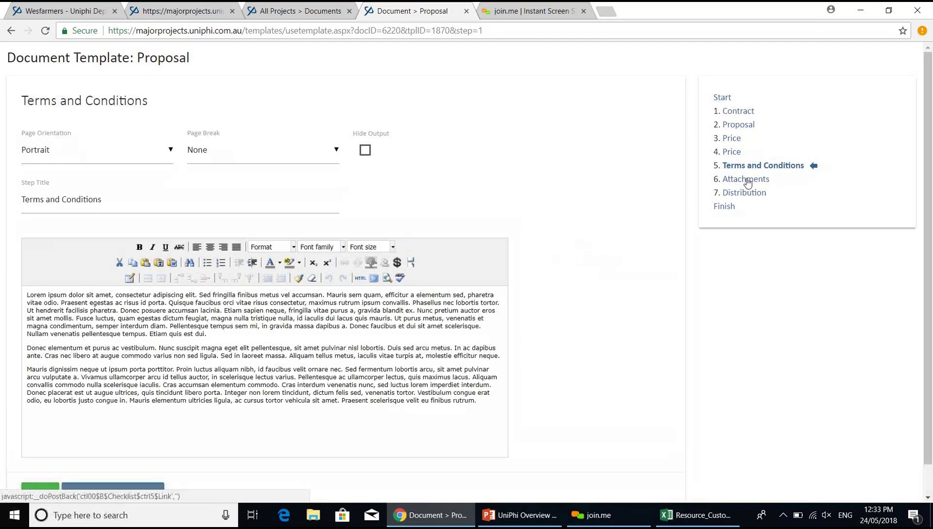
pyautogui.click(746, 180)
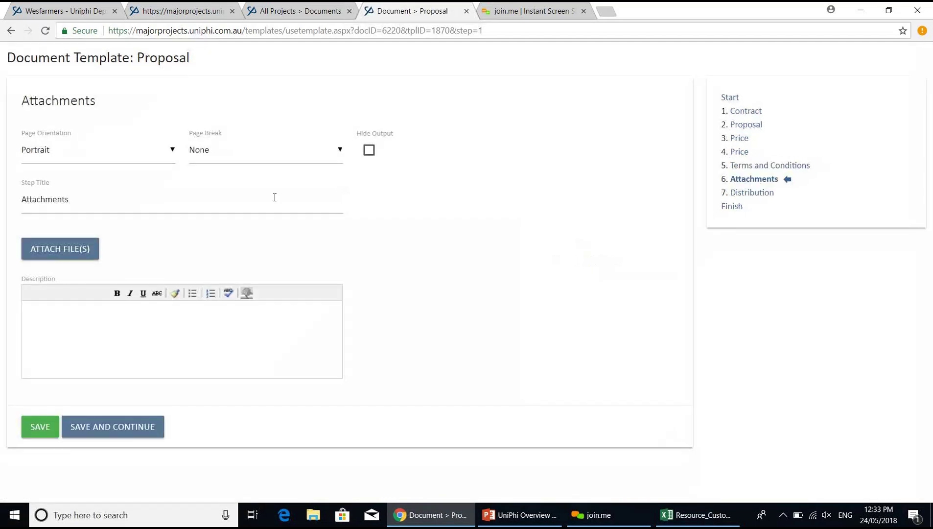
pyautogui.click(71, 247)
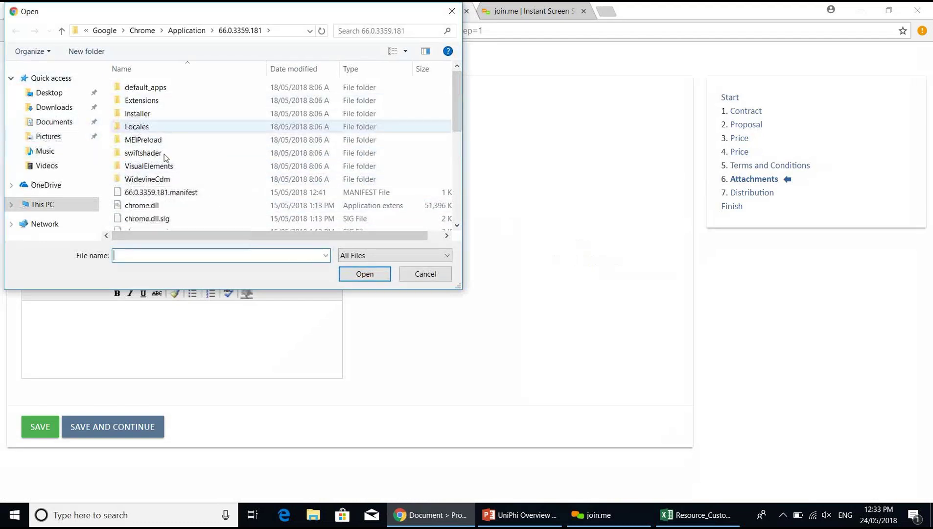
pyautogui.click(420, 276)
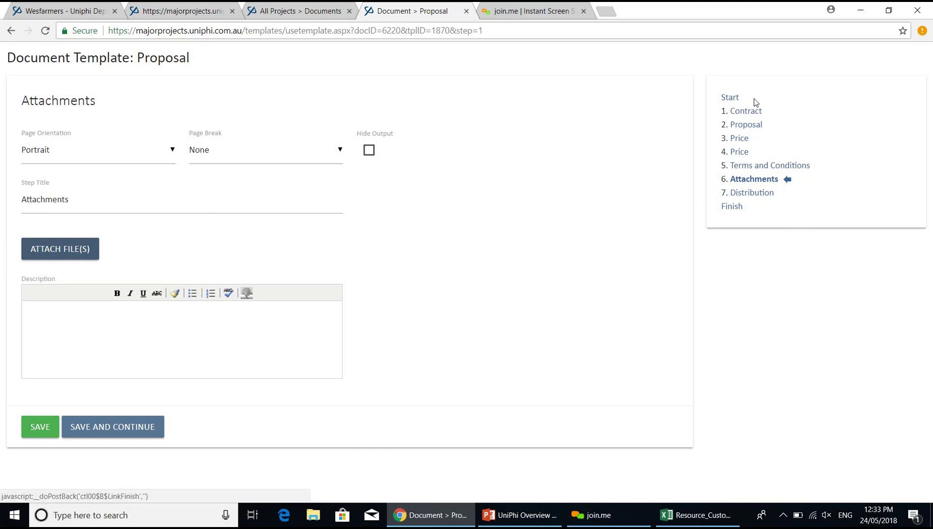
pyautogui.click(746, 195)
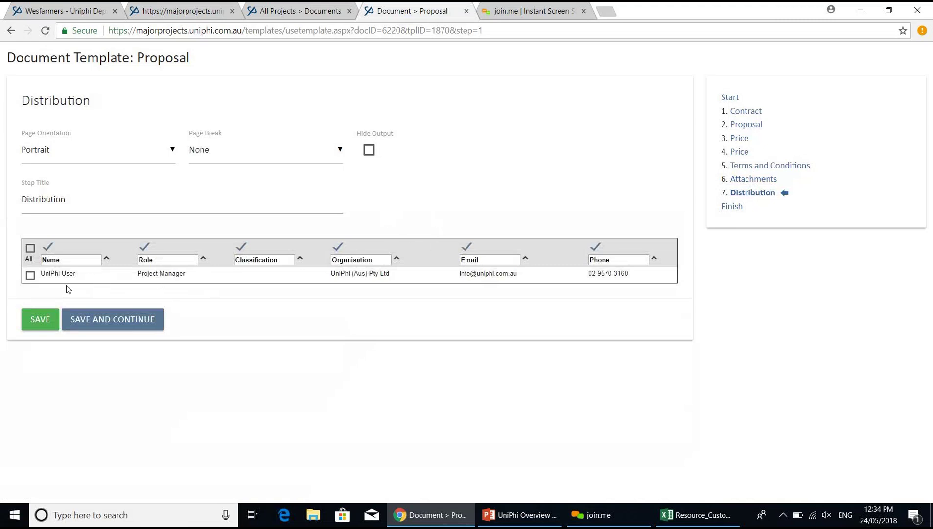
pyautogui.click(119, 317)
# - Mark the Proposal Awaiting Signoff, abandon the email to the team member, and close the document
pyautogui.click(110, 182)
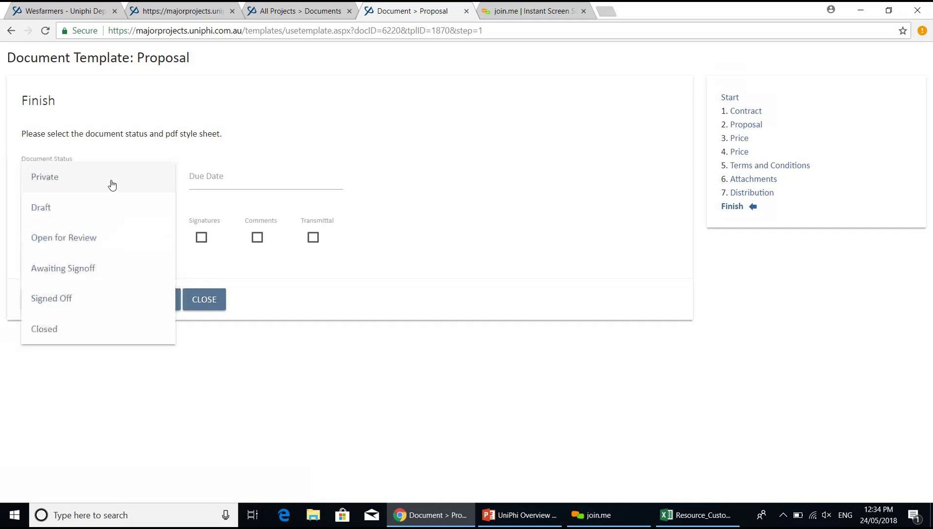
pyautogui.click(99, 265)
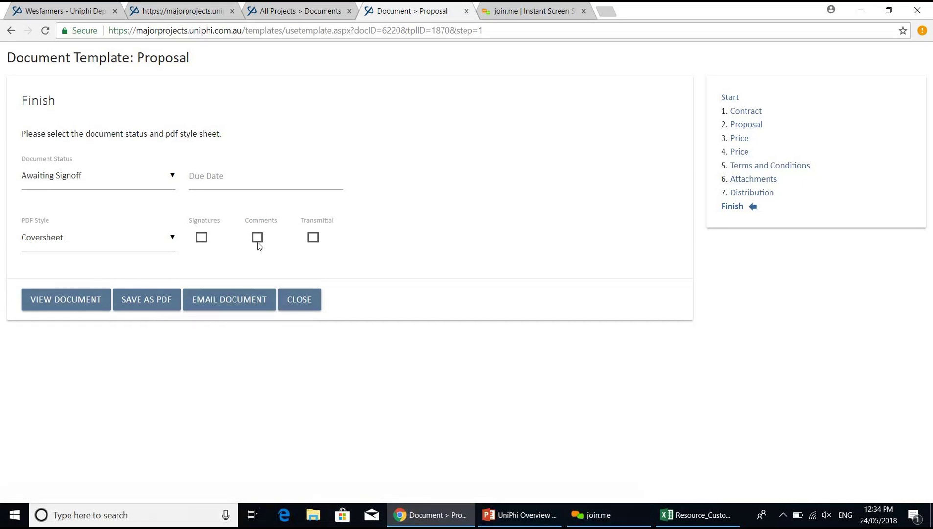
pyautogui.click(247, 300)
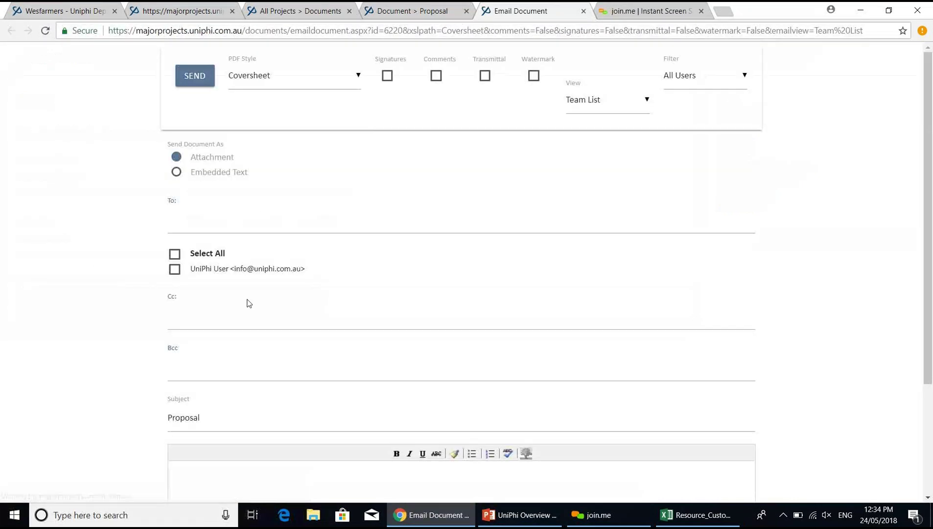
pyautogui.click(175, 275)
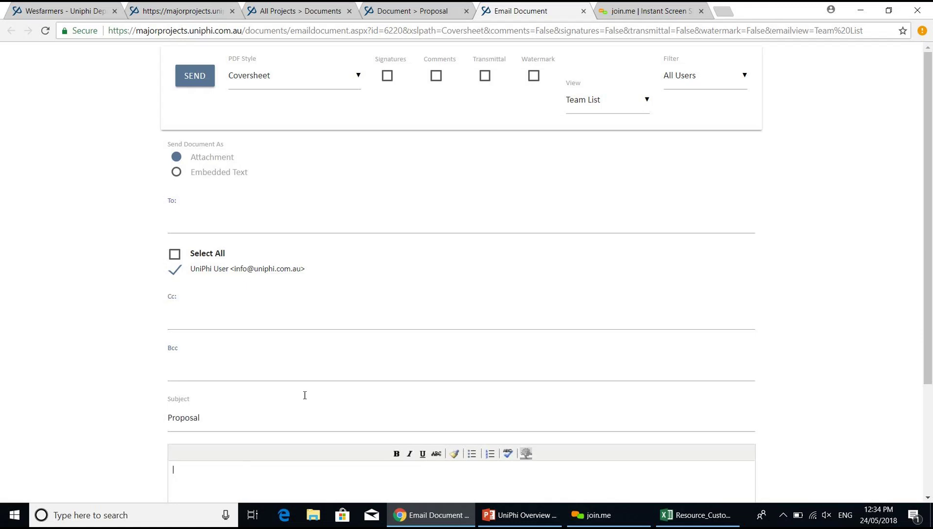
pyautogui.click(584, 11)
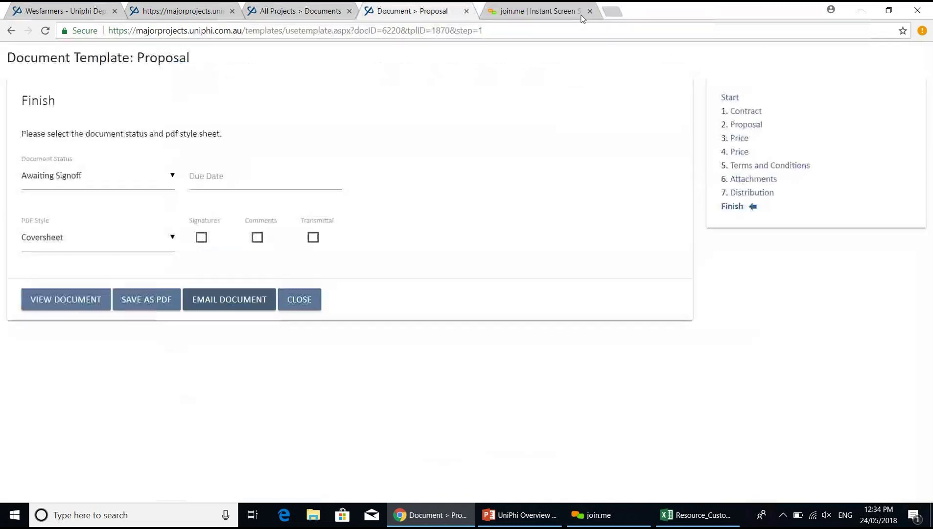
pyautogui.click(303, 294)
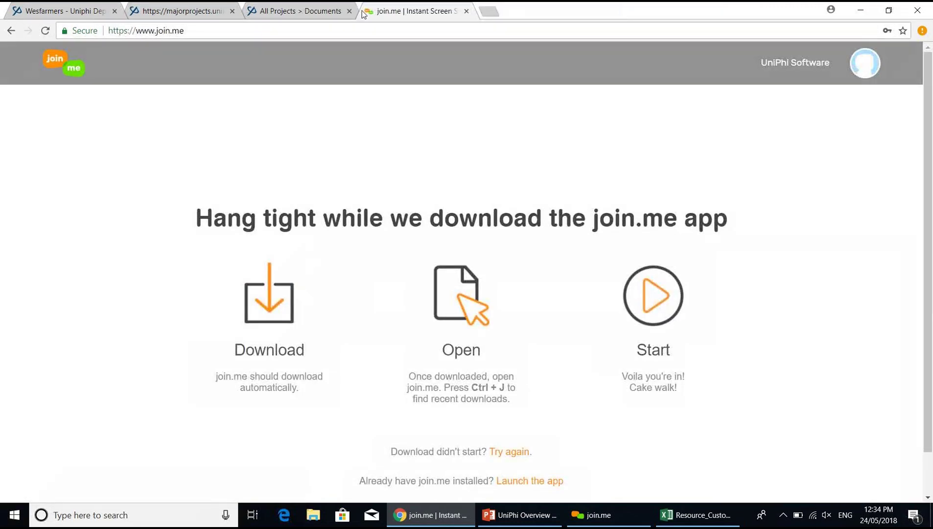
# - Return to the Wesfarmers tab and open Reporting > Dashboards showing the Issues by Rating chart
pyautogui.click(301, 15)
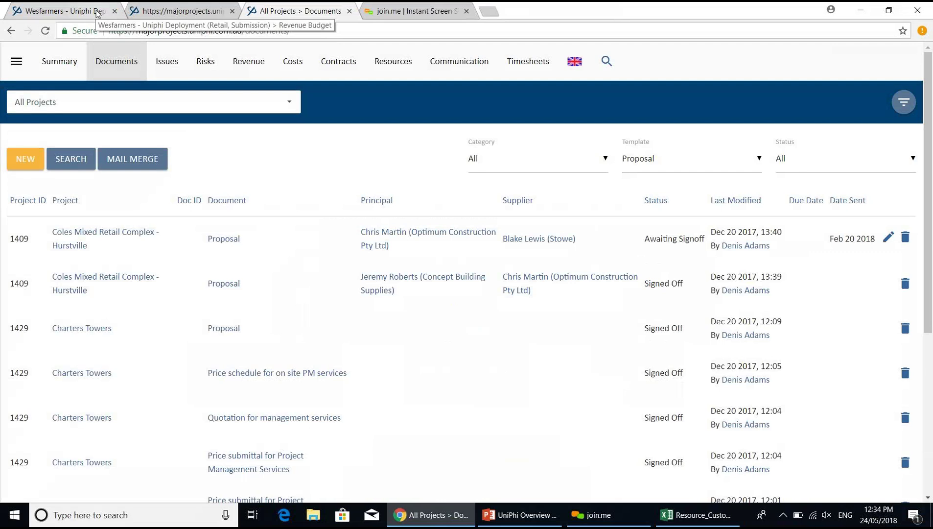
pyautogui.click(97, 13)
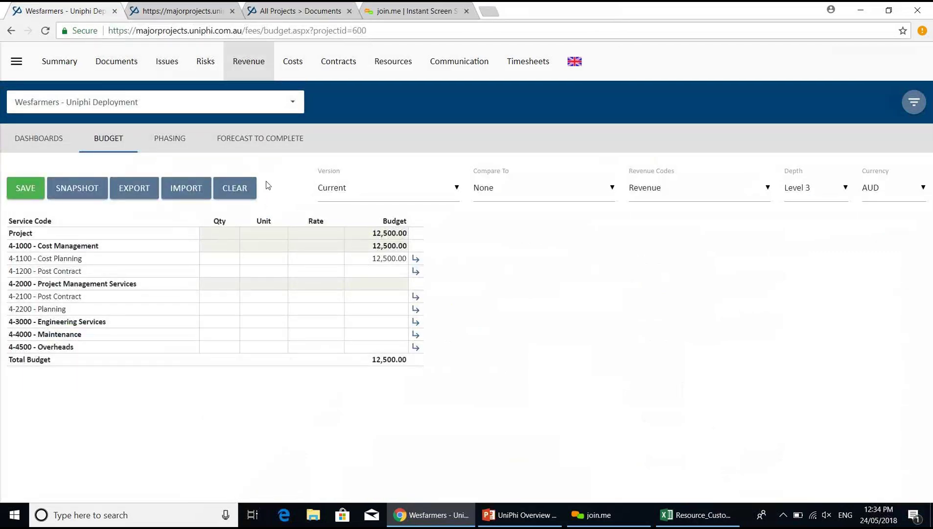
pyautogui.click(16, 61)
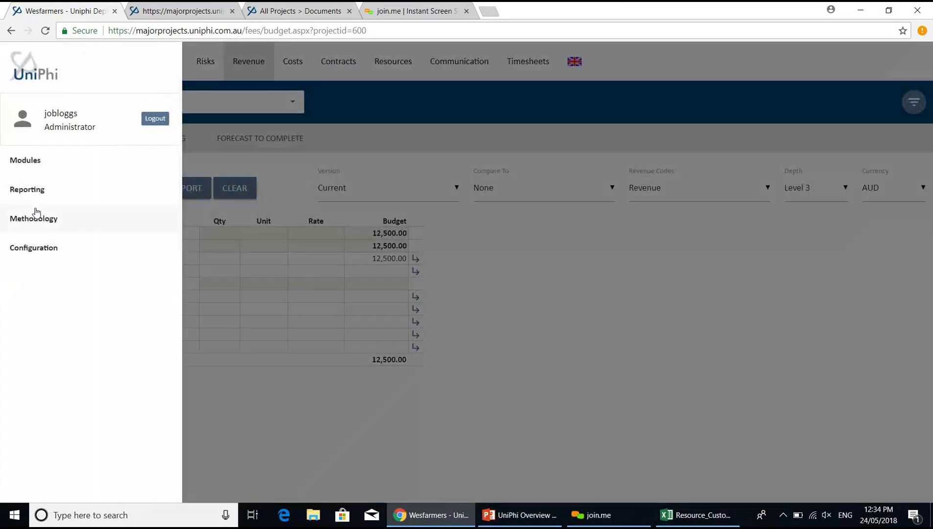
pyautogui.click(42, 249)
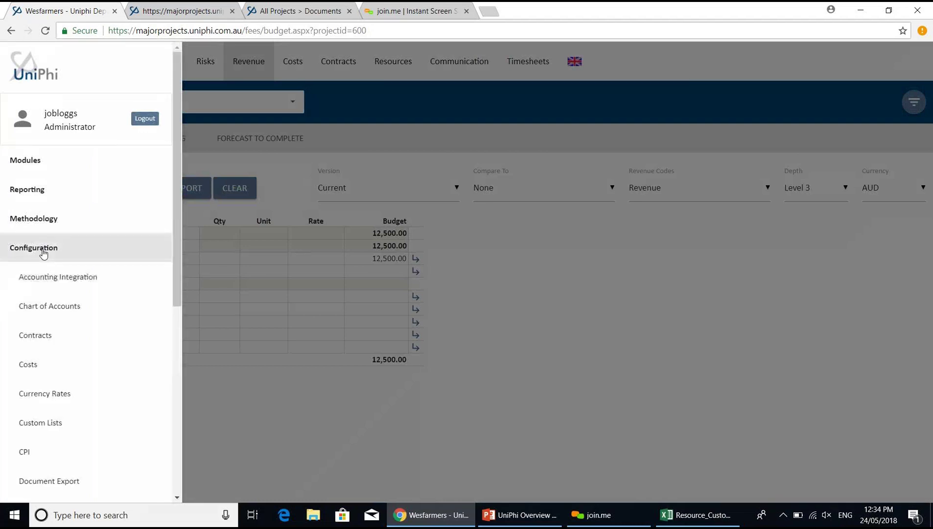
pyautogui.click(36, 202)
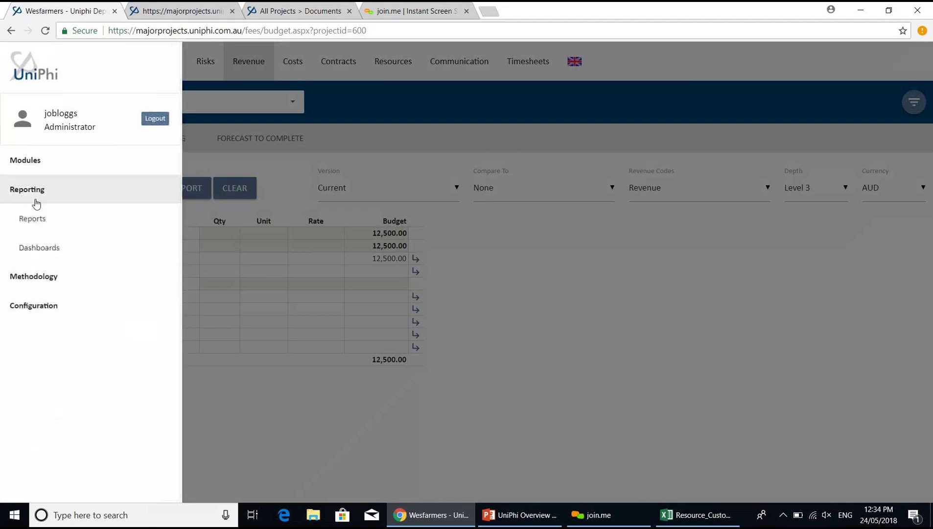
pyautogui.click(38, 249)
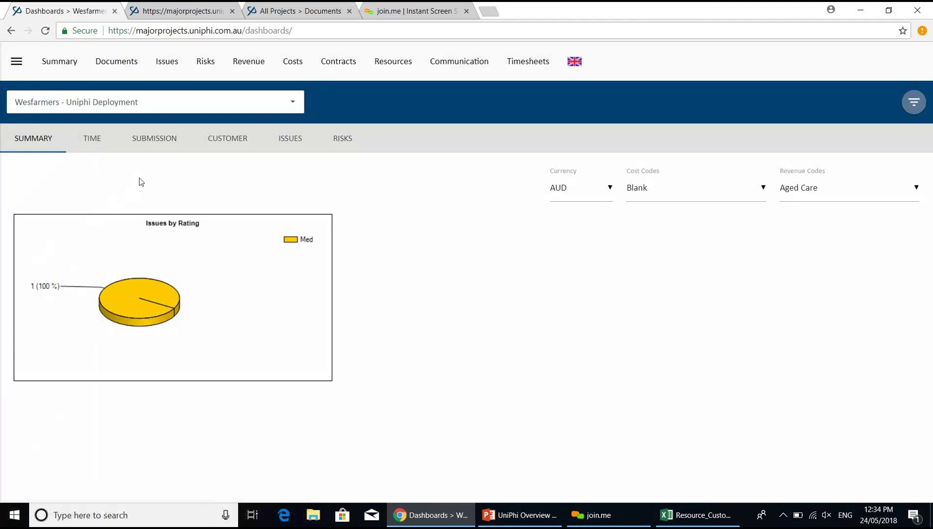
# - Switch to the Submission dashboard, showing sector values Commercial 10,519 and Retail 13
pyautogui.click(161, 145)
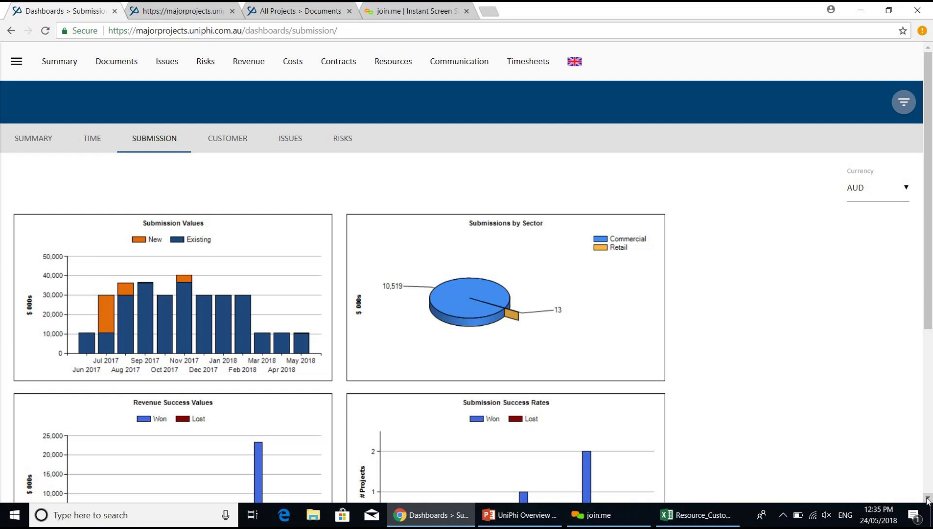
# - Scroll through the remaining Submission charts, then go back to the All Projects Documents list
pyautogui.scroll(-2, 929, 499)
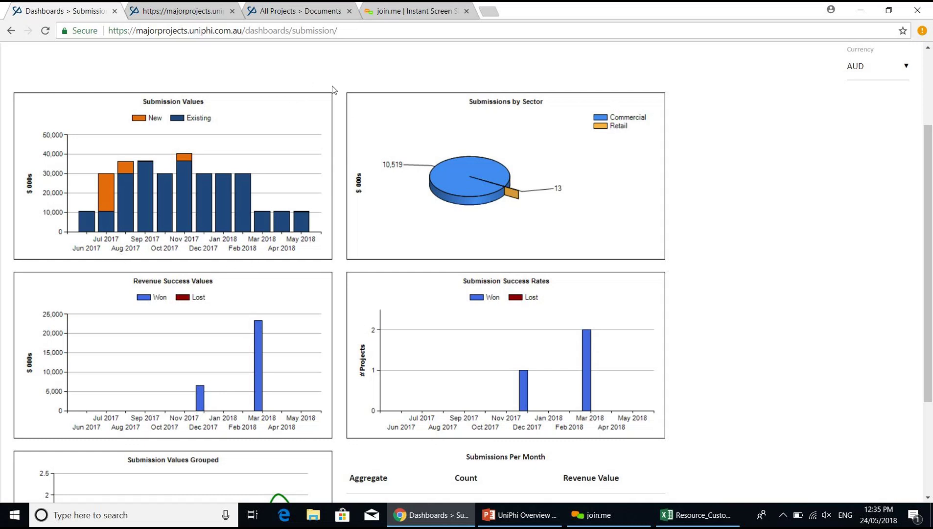
pyautogui.click(309, 12)
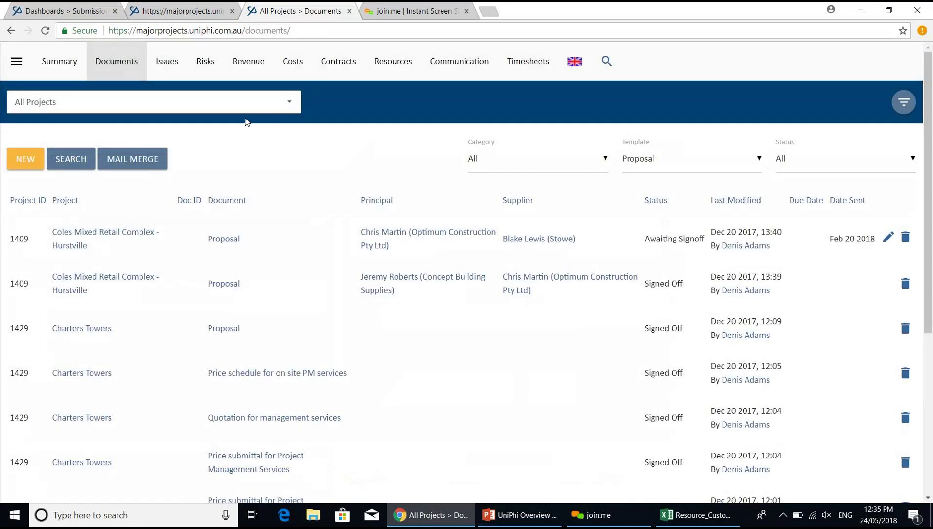
# - Filter the documents list to the Wesfarmers - Uniphi Deployment project
pyautogui.click(233, 106)
pyautogui.write('wes')
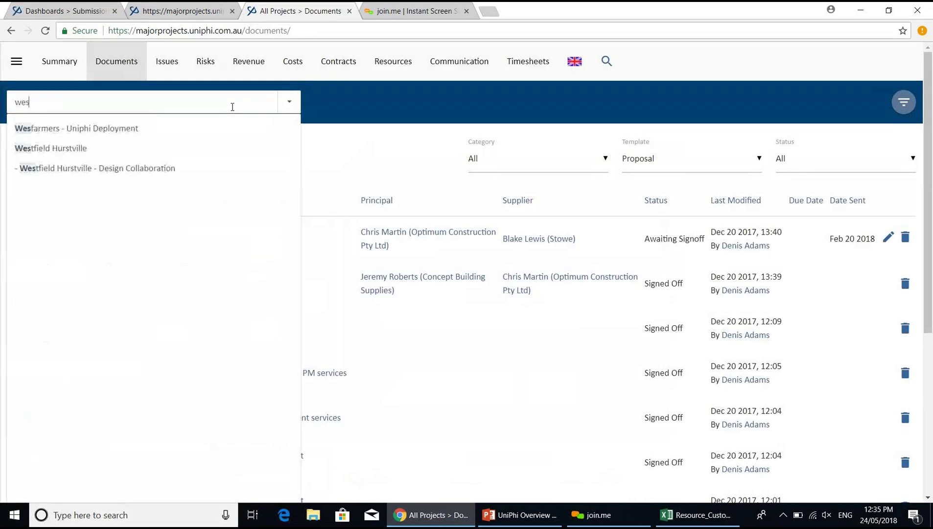
pyautogui.press('Down')
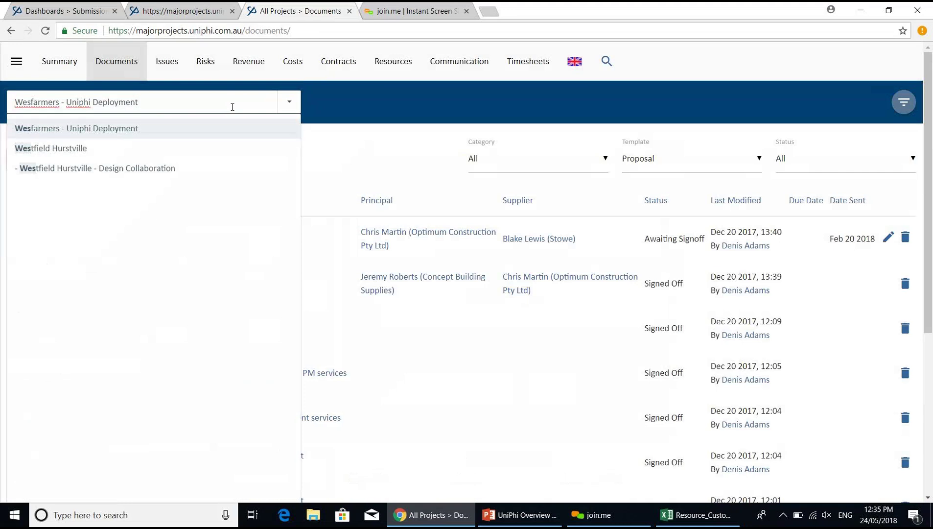
pyautogui.press('Return')
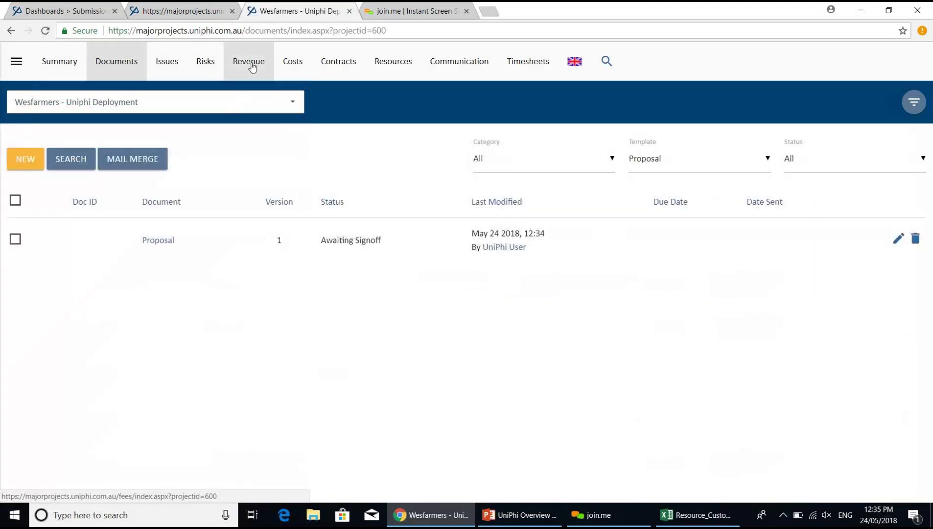
# - Change the 4-1100 Cost Planning revenue budget to 125,000,000.00, save it, and view the project Summary
pyautogui.click(253, 67)
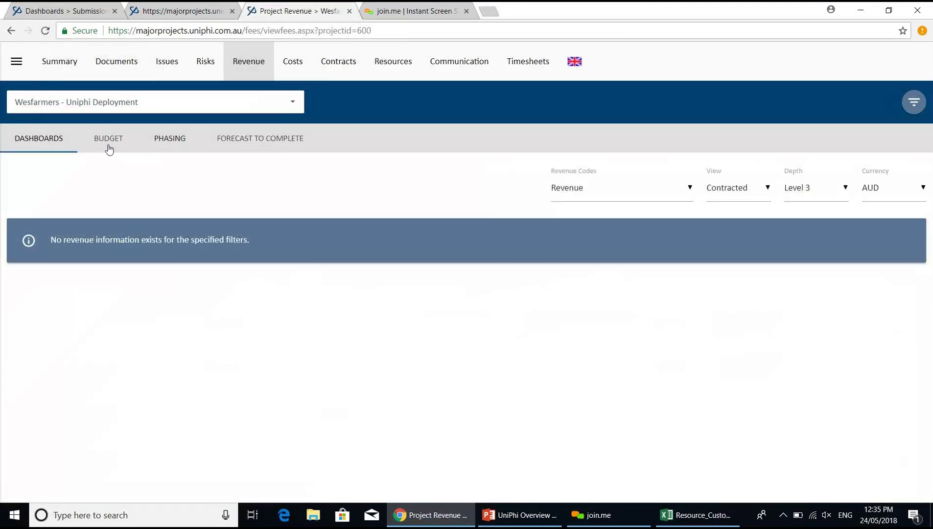
pyautogui.click(108, 147)
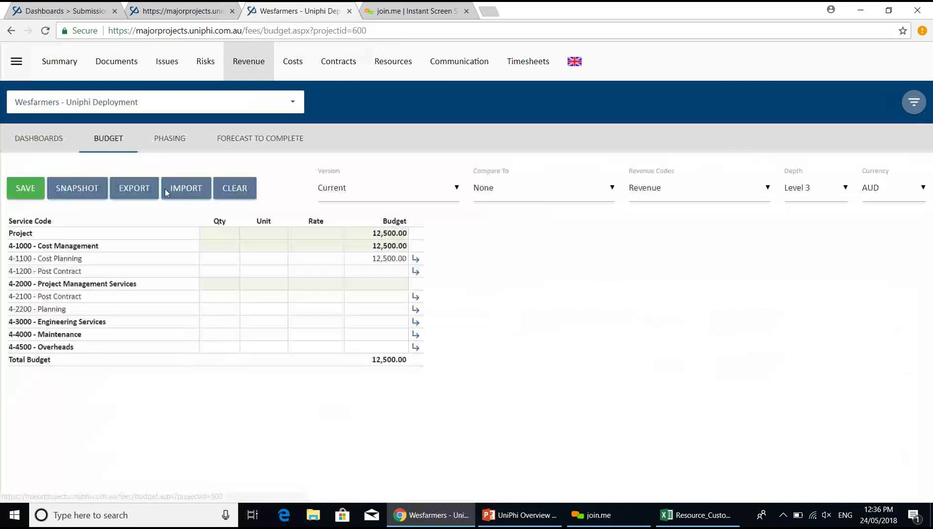
pyautogui.click(399, 258)
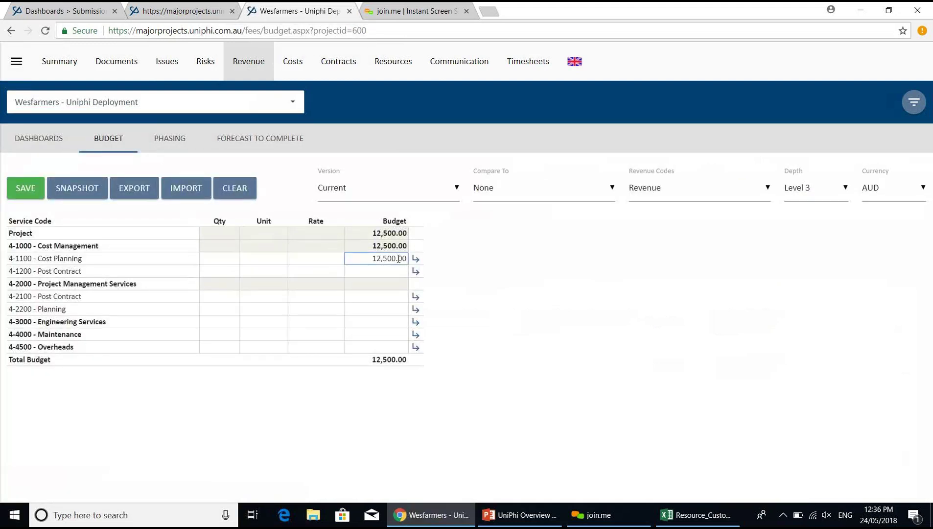
pyautogui.write('0000')
pyautogui.click(26, 190)
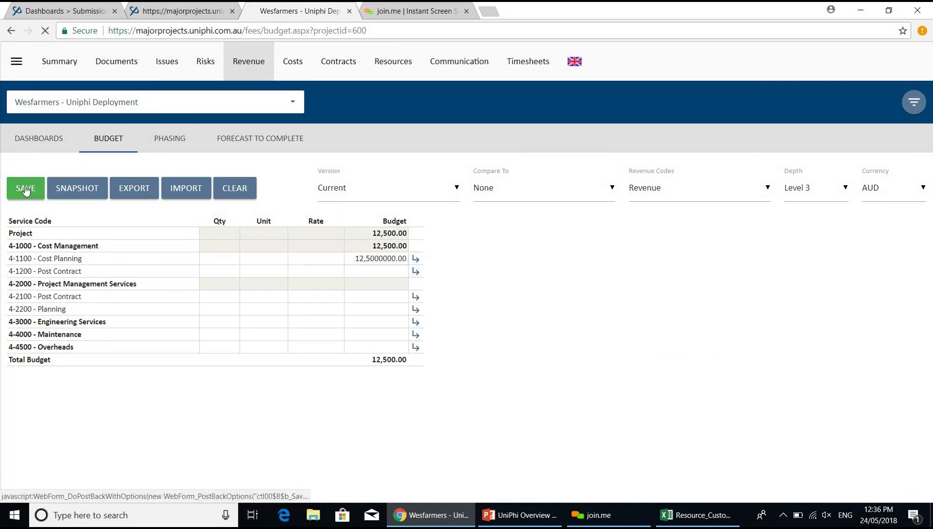
pyautogui.click(61, 66)
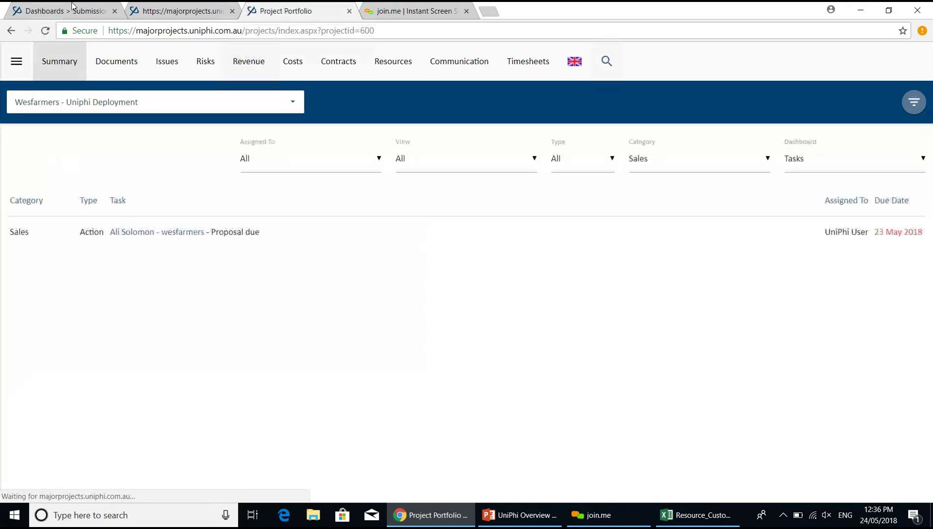
# - Reload the Submission dashboard to show the new 125,000 retail submission
pyautogui.click(66, 11)
pyautogui.click(149, 31)
pyautogui.press('Return')
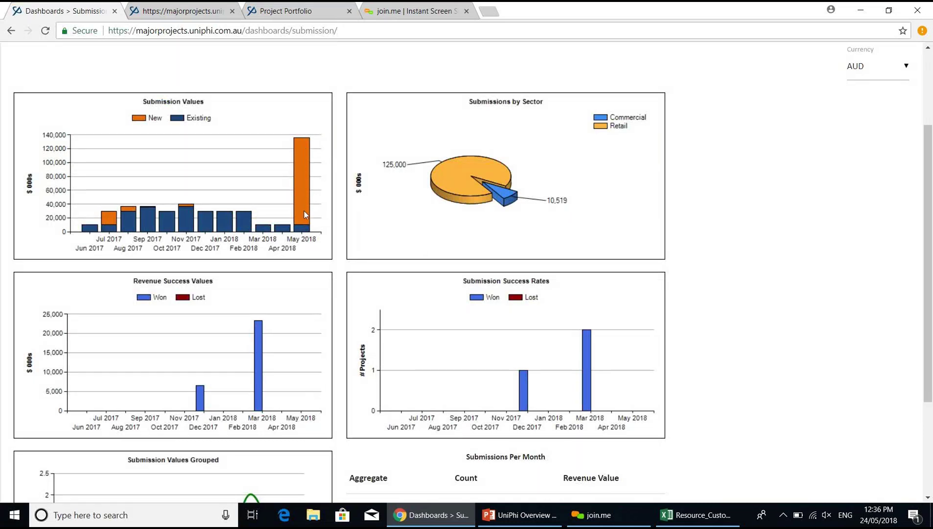
# - Back on the project tab, switch the Dashboard dropdown to show the Wesfarmers project details
pyautogui.click(282, 12)
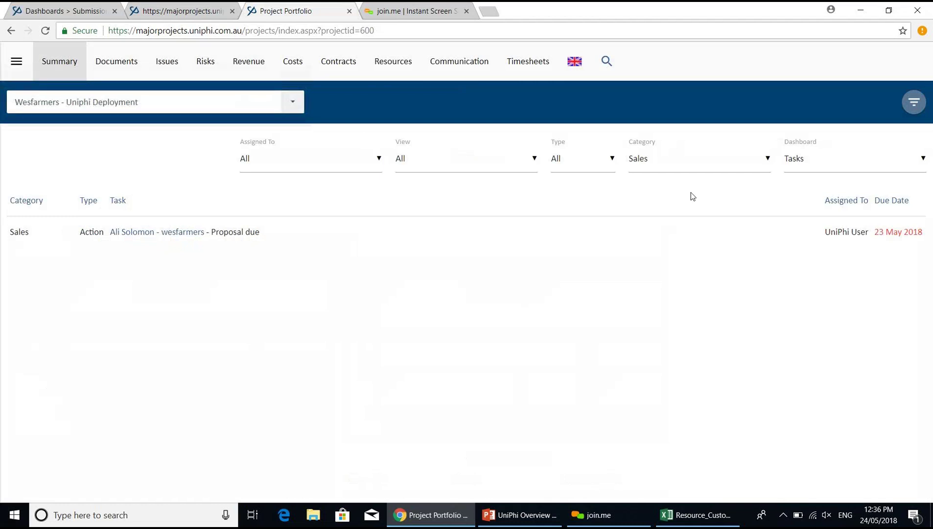
pyautogui.click(804, 163)
pyautogui.click(805, 163)
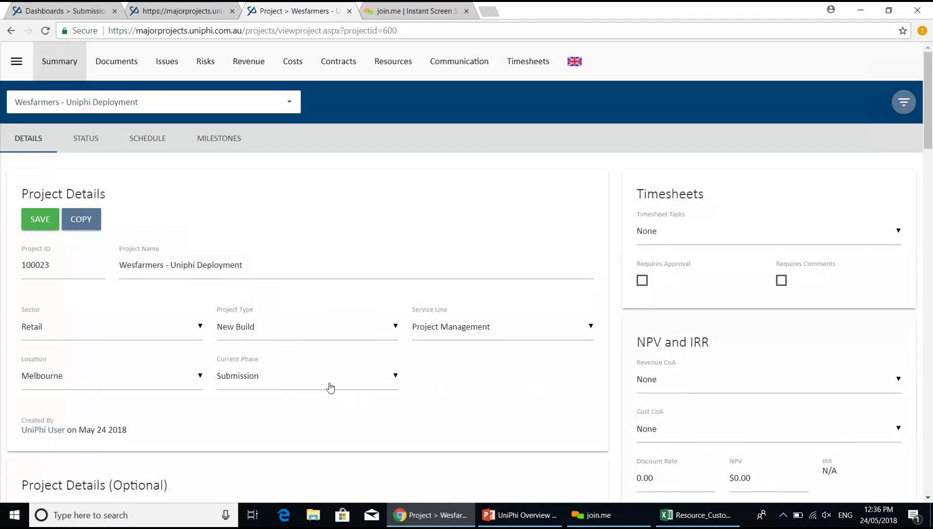
# - Set the Wesfarmers - Uniphi Deployment project's current phase to Cancelled
pyautogui.click(330, 387)
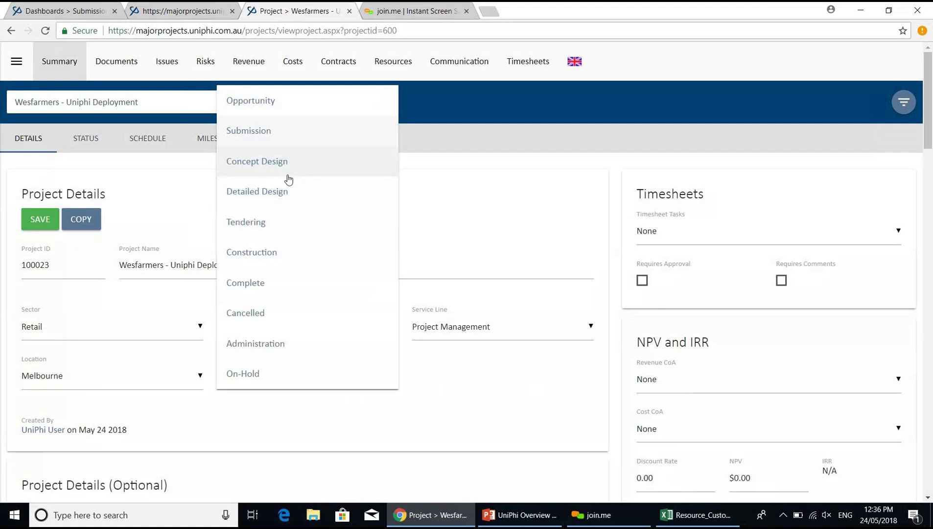
pyautogui.click(100, 11)
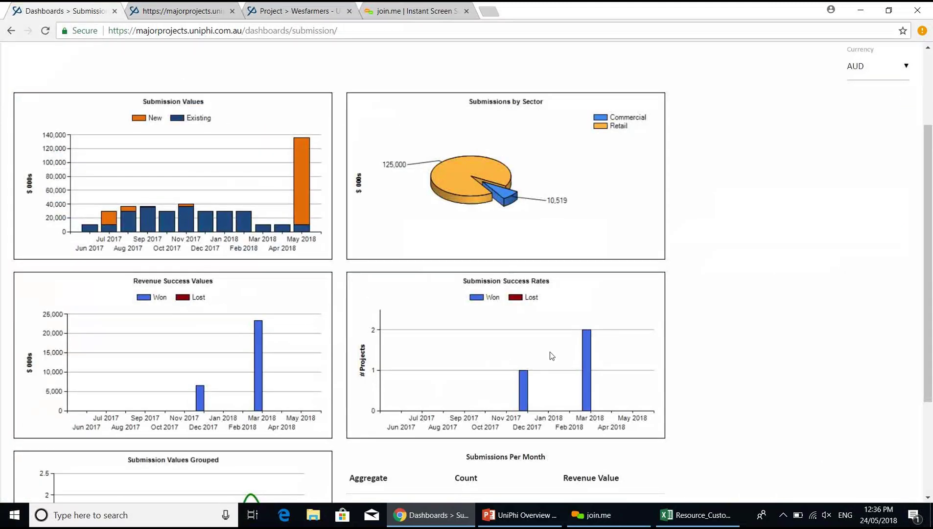
pyautogui.click(214, 11)
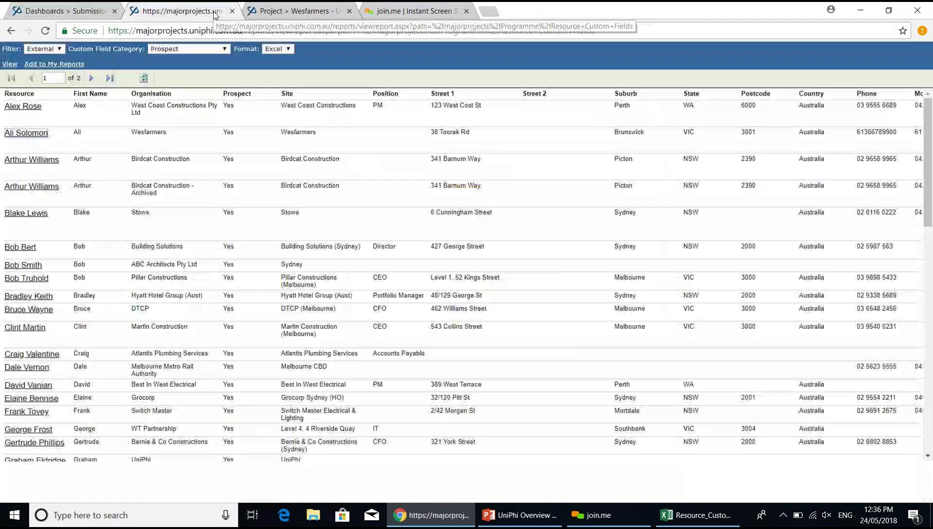
pyautogui.click(299, 10)
pyautogui.click(261, 313)
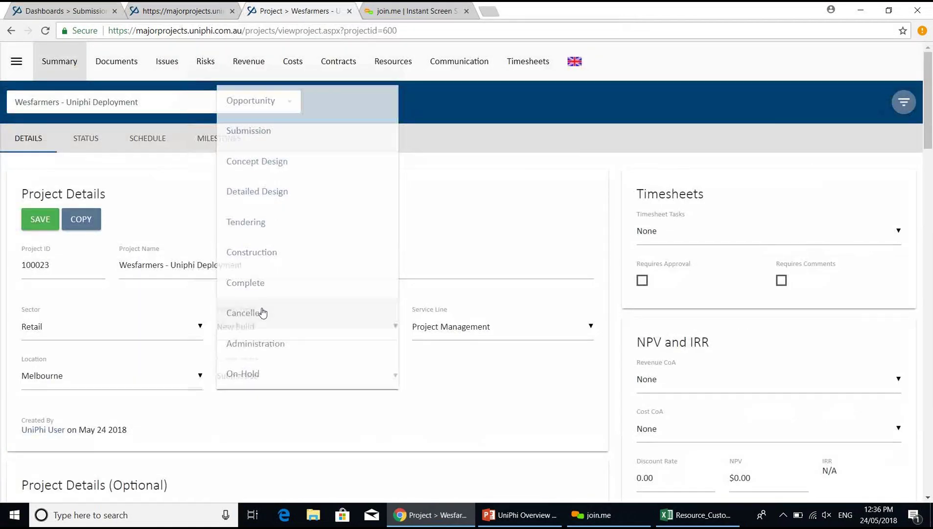
# - Reload the Submission dashboard to pick up the cancellation, then return to the Project Portfolio list
pyautogui.click(40, 220)
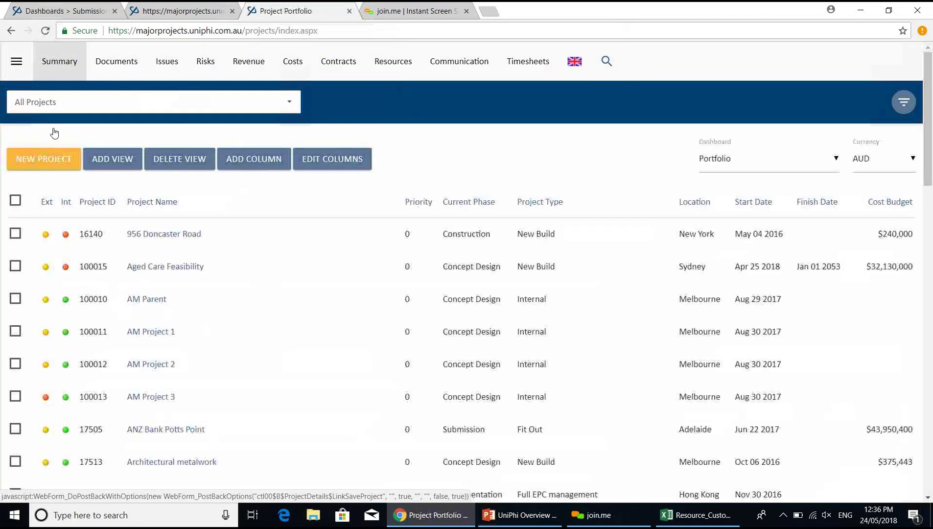
pyautogui.click(63, 11)
pyautogui.click(141, 34)
pyautogui.press('Return')
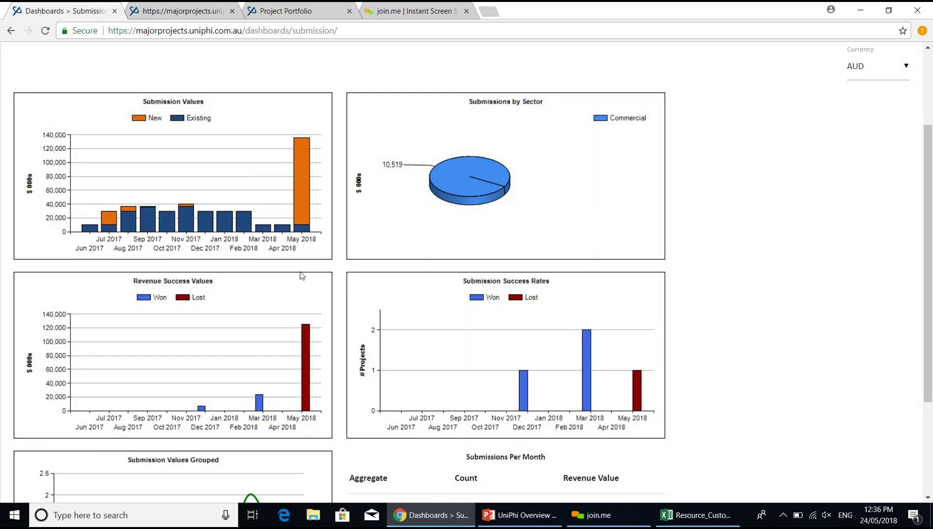
pyautogui.click(299, 11)
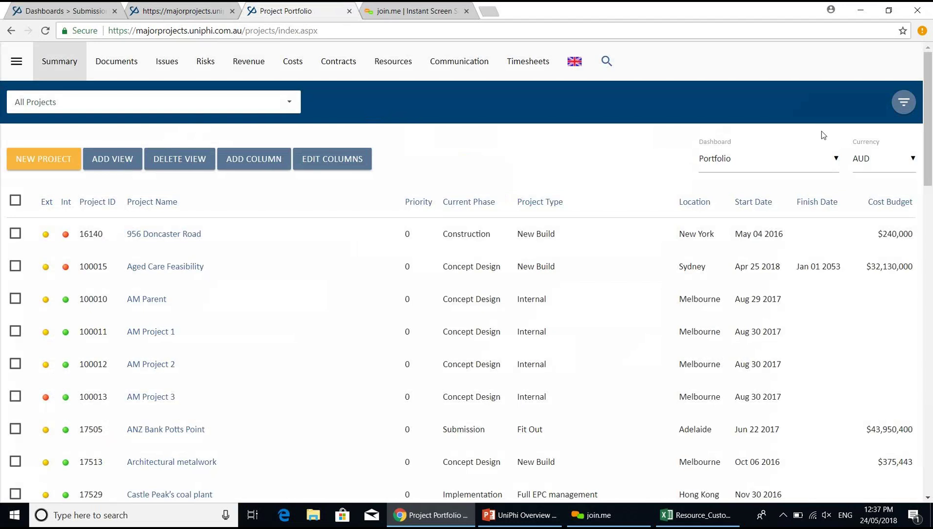
# - Apply a Portfolio Filter with Lifecycle set to All Phases
pyautogui.click(903, 103)
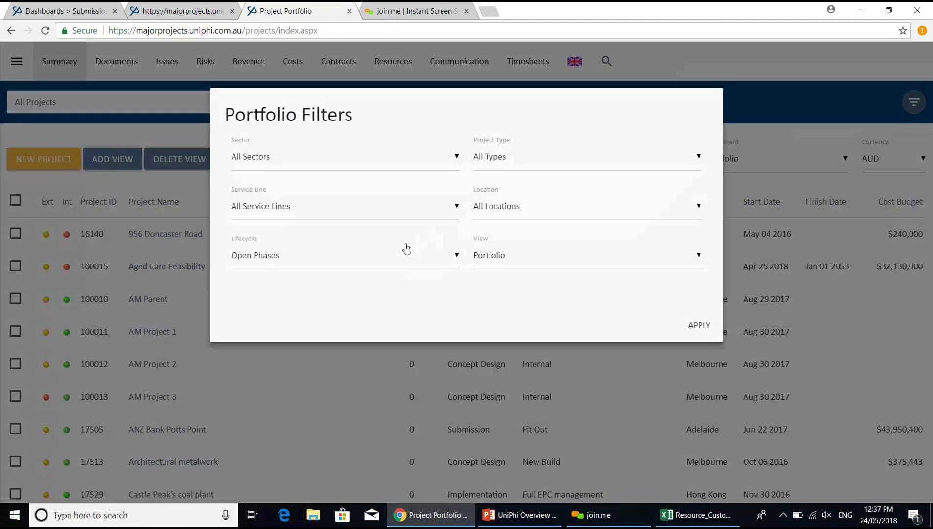
pyautogui.click(405, 250)
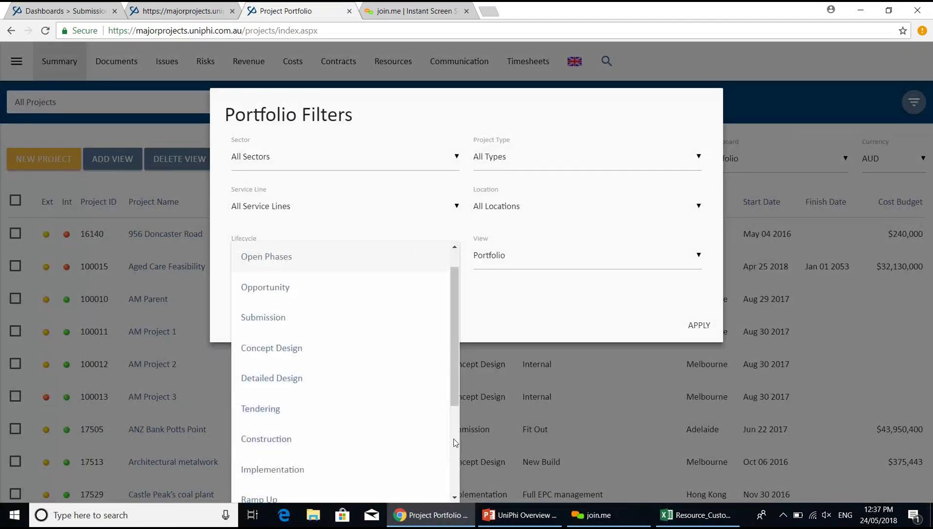
pyautogui.click(455, 258)
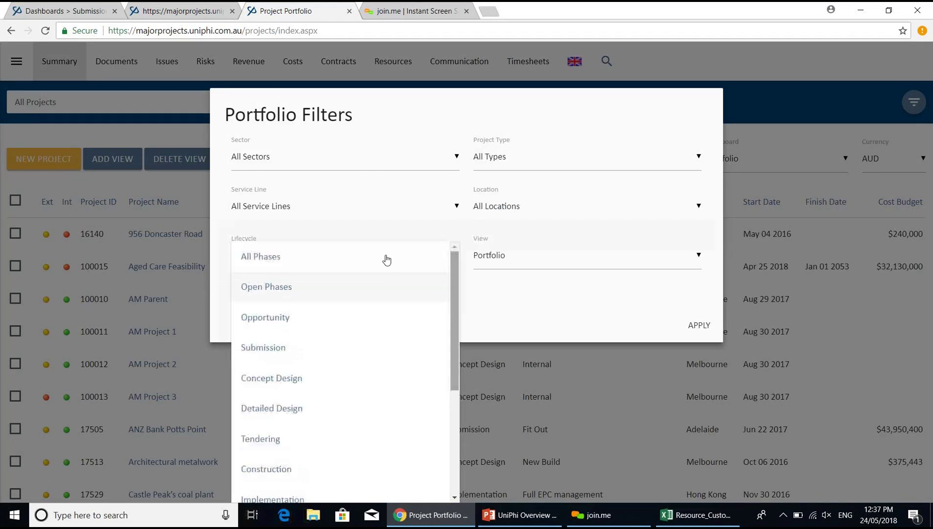
pyautogui.click(385, 259)
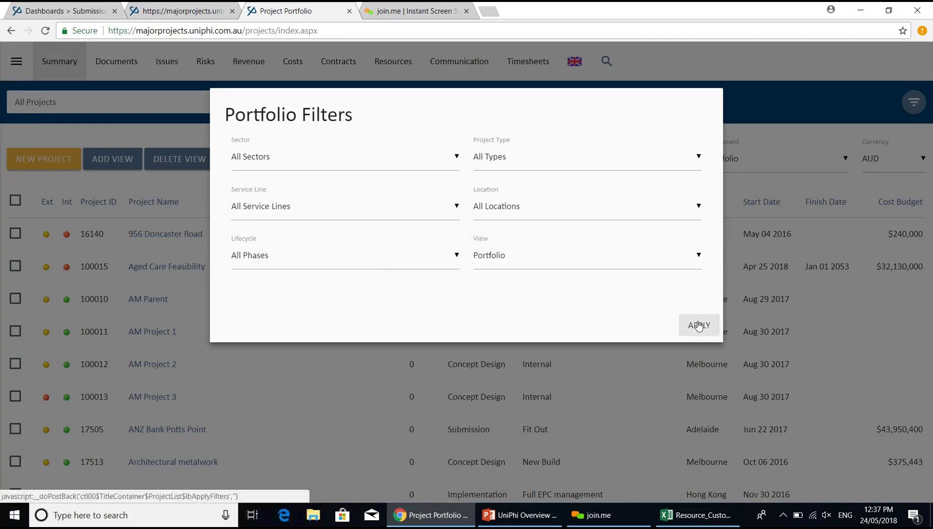
pyautogui.click(699, 325)
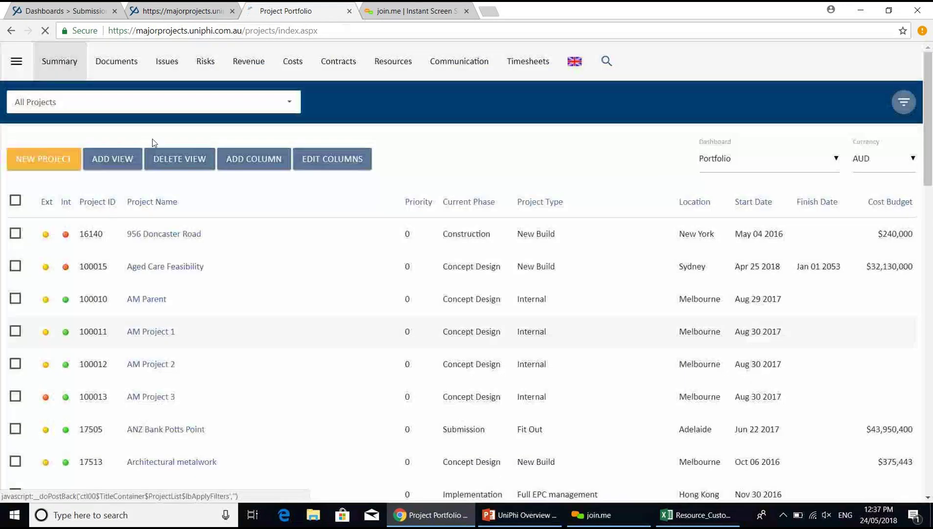
# - Search 'wes' and open the Wesfarmers - Uniphi Deployment project
pyautogui.click(103, 96)
pyautogui.write('wes')
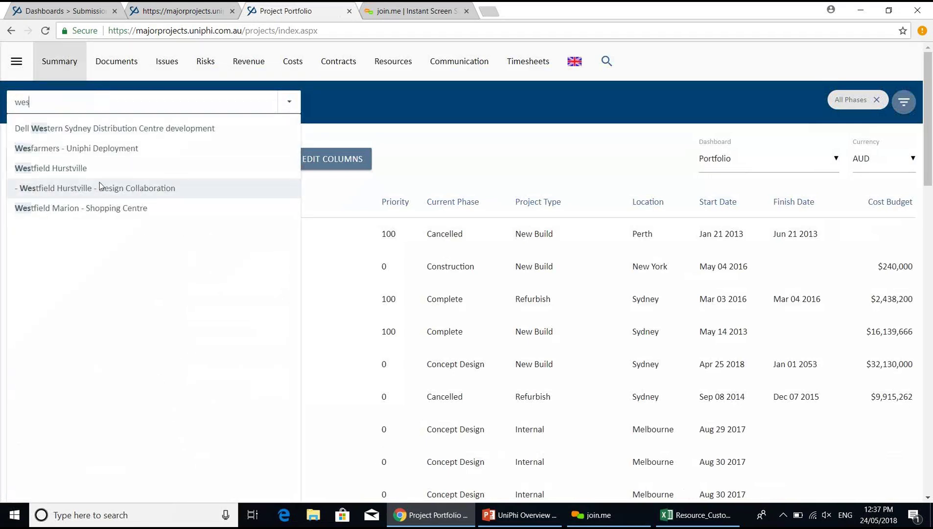
pyautogui.click(100, 152)
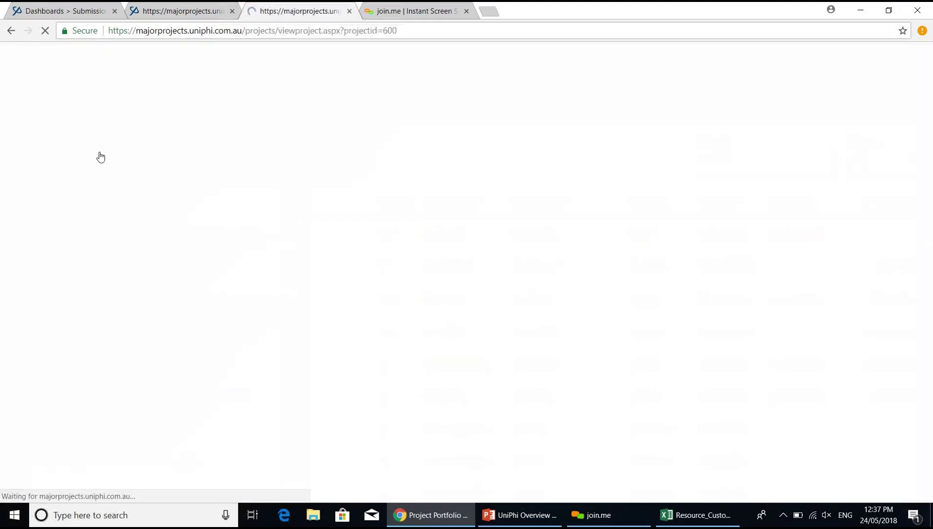
# - View the Wesfarmers project's phase schedule, its Summary details, then its Resources team page
pyautogui.click(147, 142)
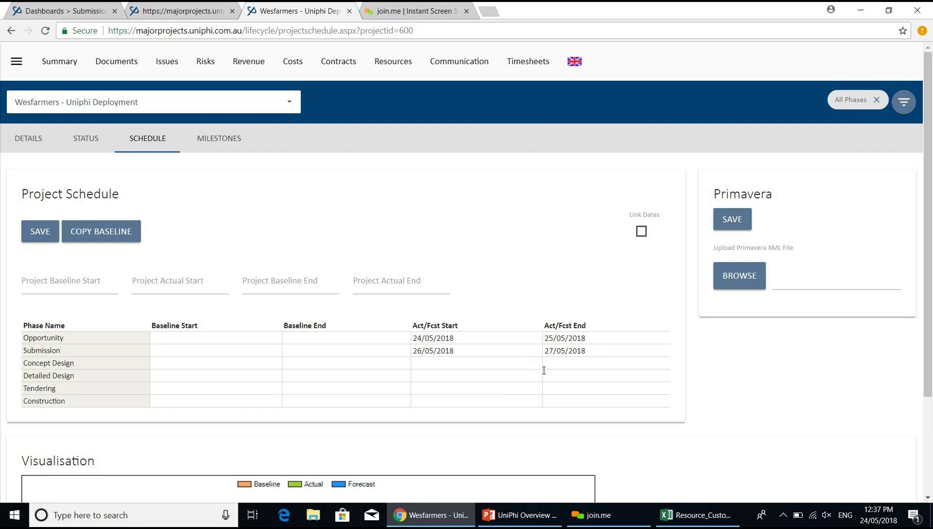
pyautogui.click(78, 76)
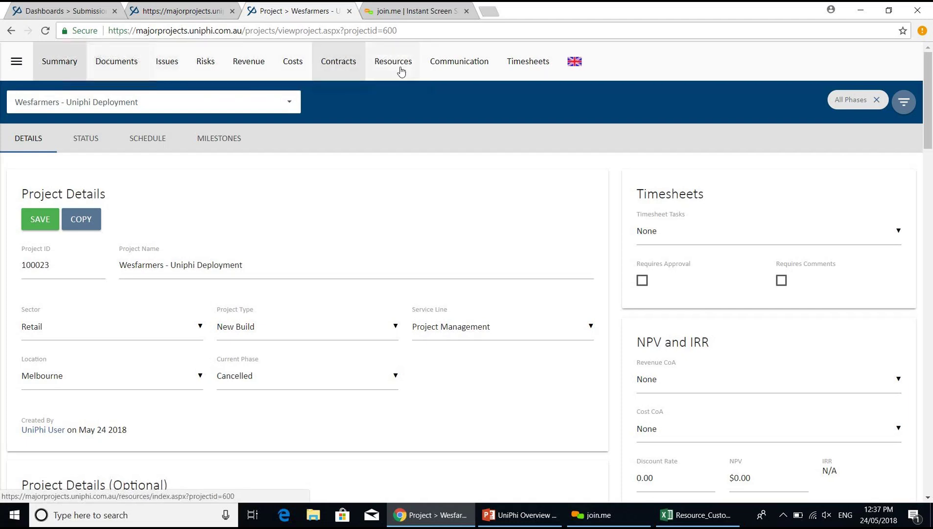
pyautogui.click(401, 71)
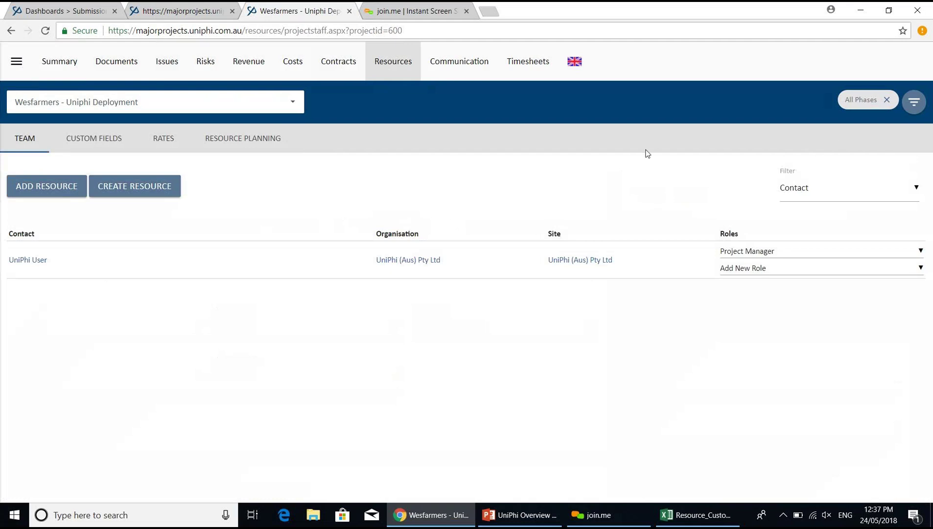
# - Switch the project selection to All Projects and open the Wesfarmers organisation's details
pyautogui.click(291, 106)
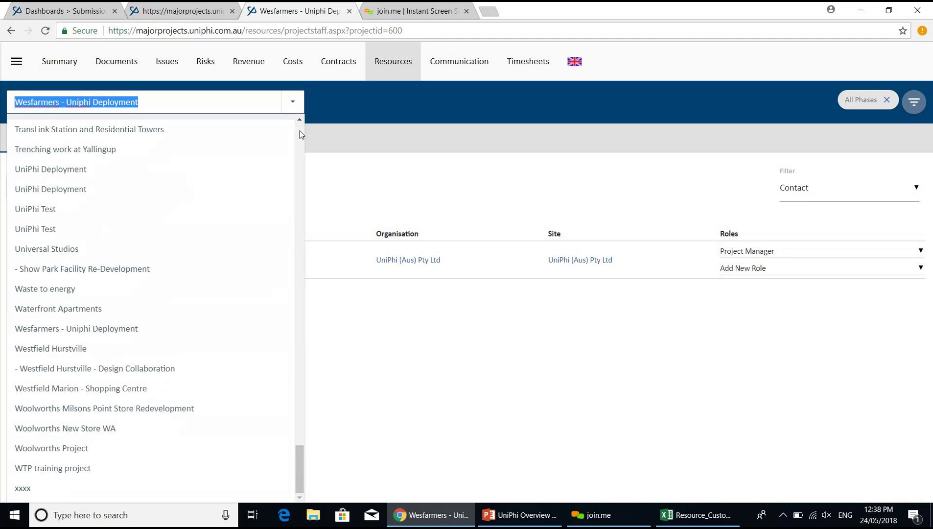
pyautogui.press('Delete')
pyautogui.press('Return')
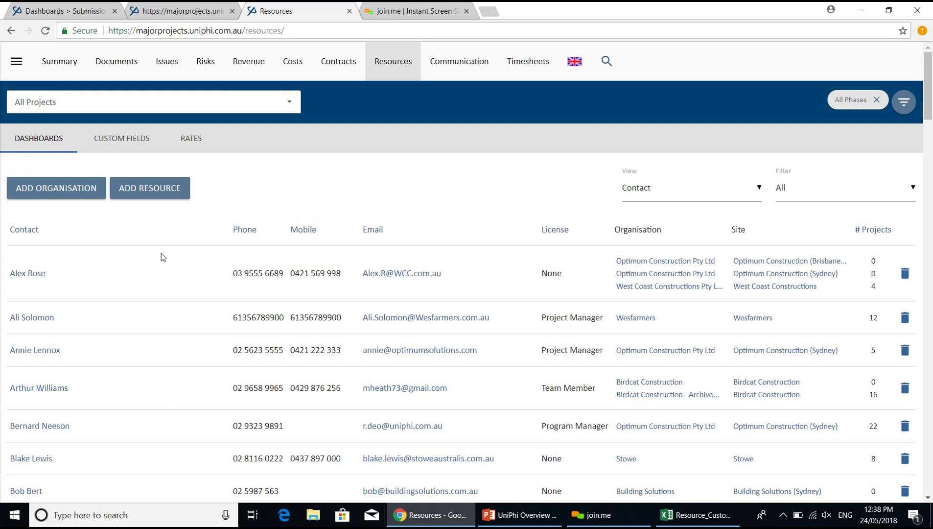
pyautogui.click(647, 318)
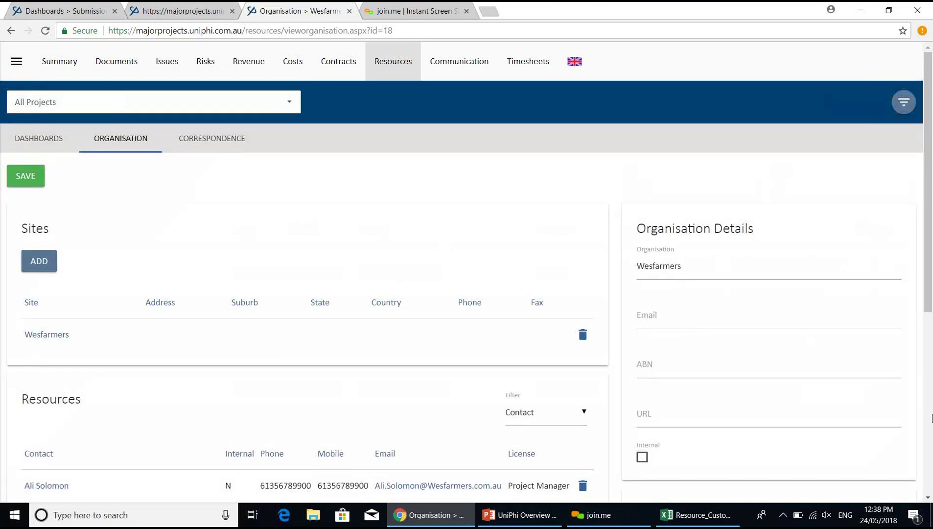
# - Show Wesfarmers correspondence of All types, then bring up the Issues list
pyautogui.scroll(-6, 932, 417)
pyautogui.scroll(6, 296, 145)
pyautogui.click(235, 139)
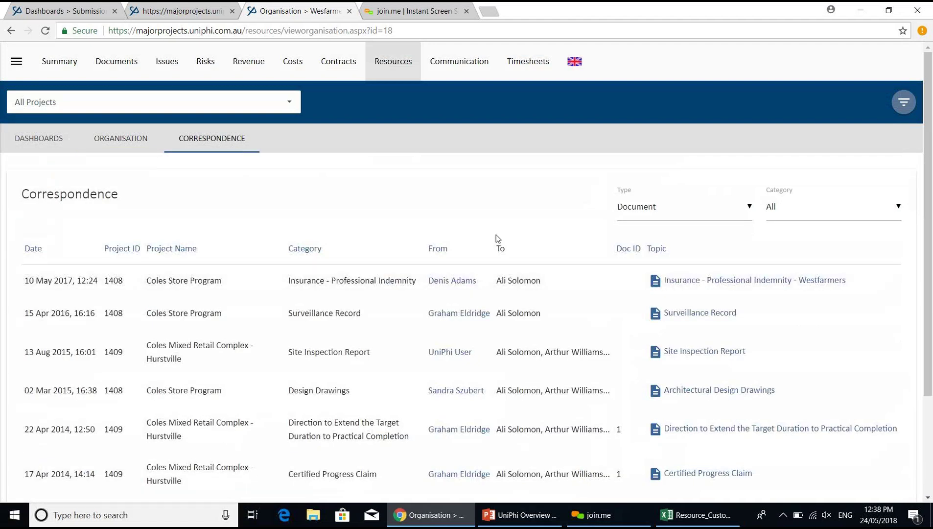
pyautogui.click(687, 217)
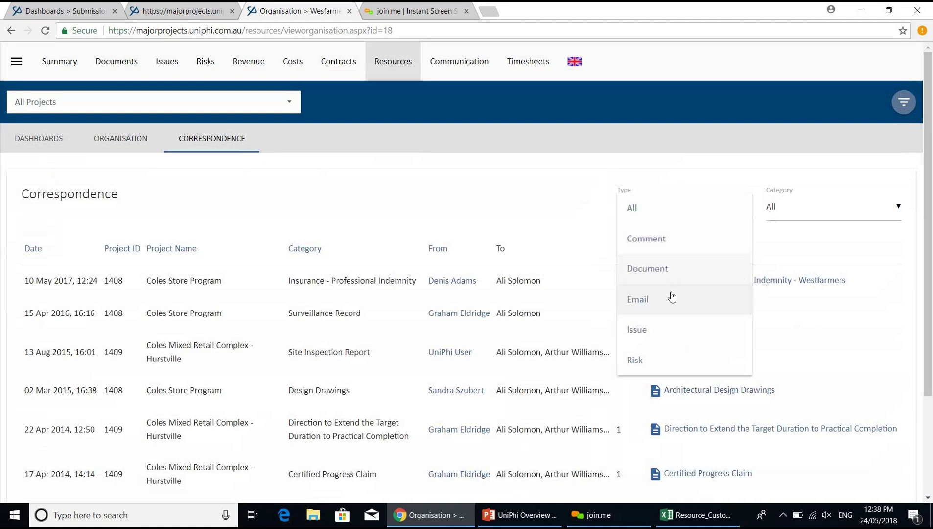
pyautogui.click(667, 212)
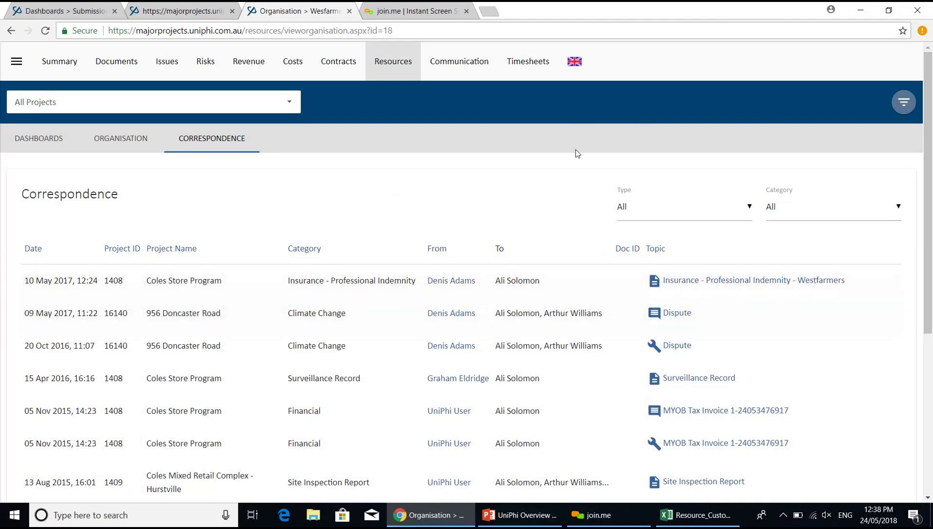
pyautogui.click(171, 72)
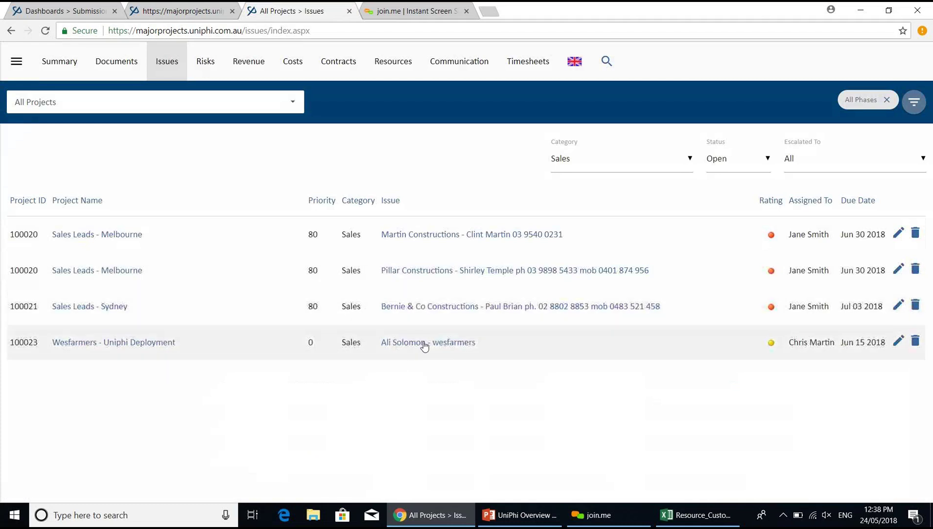
# - Open the Wesfarmers sales issue, then the Bernie & Co Constructions issue and scroll to its Comments
pyautogui.click(428, 343)
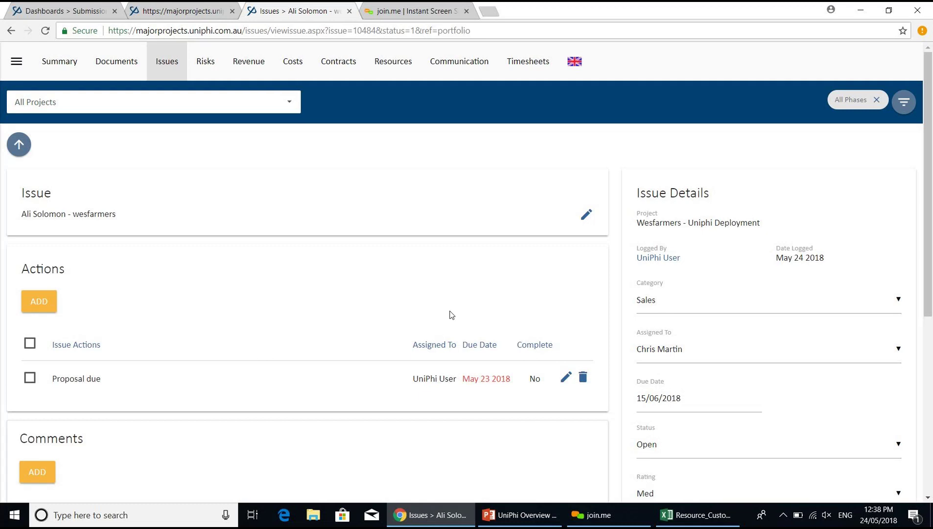
pyautogui.click(21, 149)
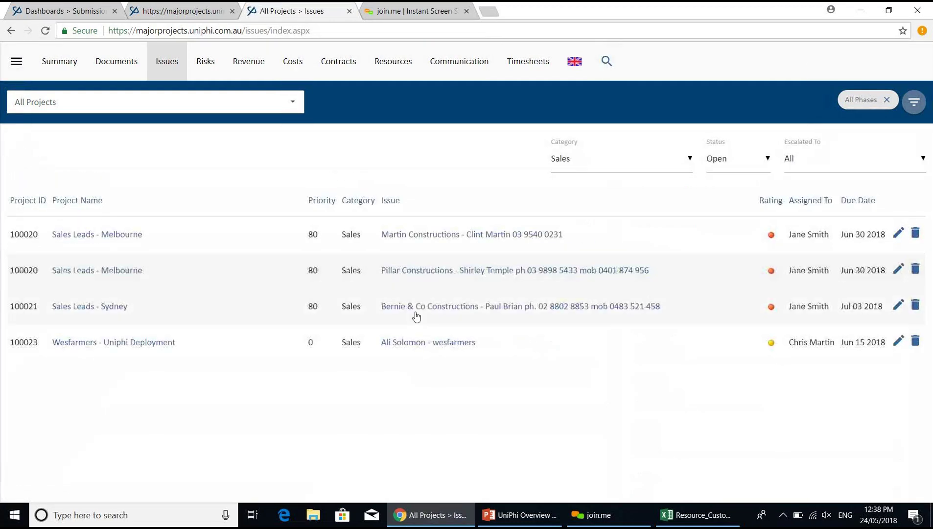
pyautogui.click(416, 307)
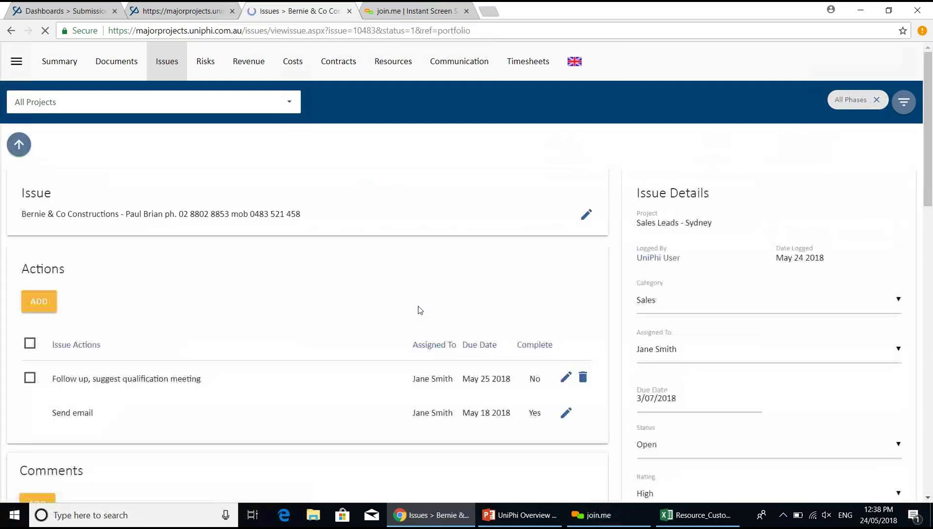
pyautogui.scroll(-8, 87, 237)
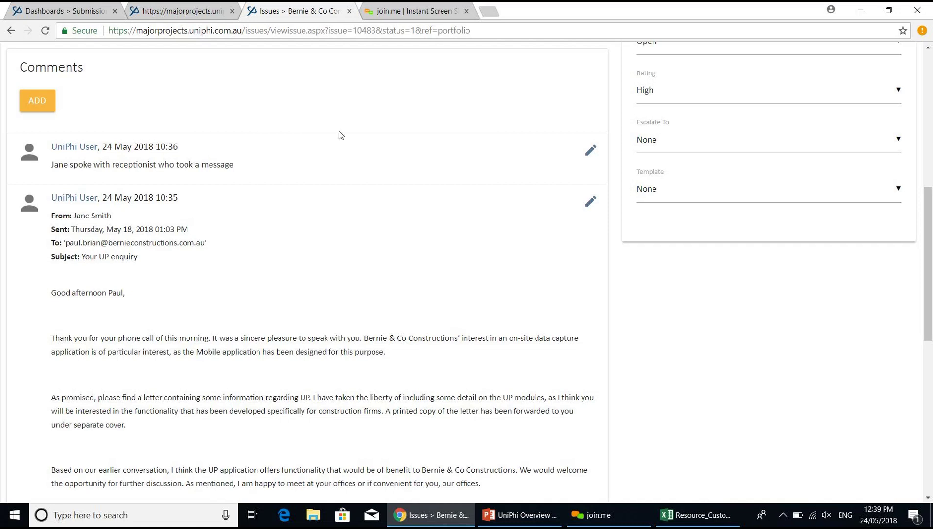
pyautogui.click(520, 35)
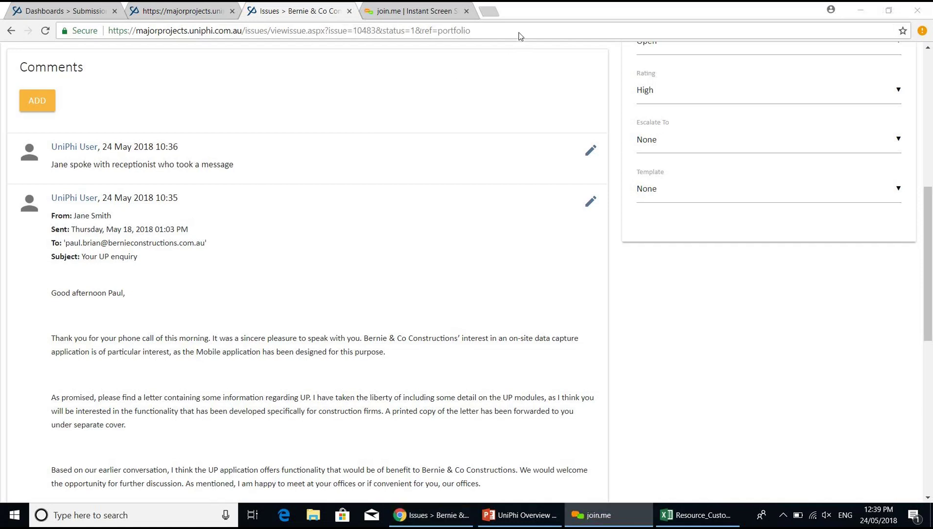